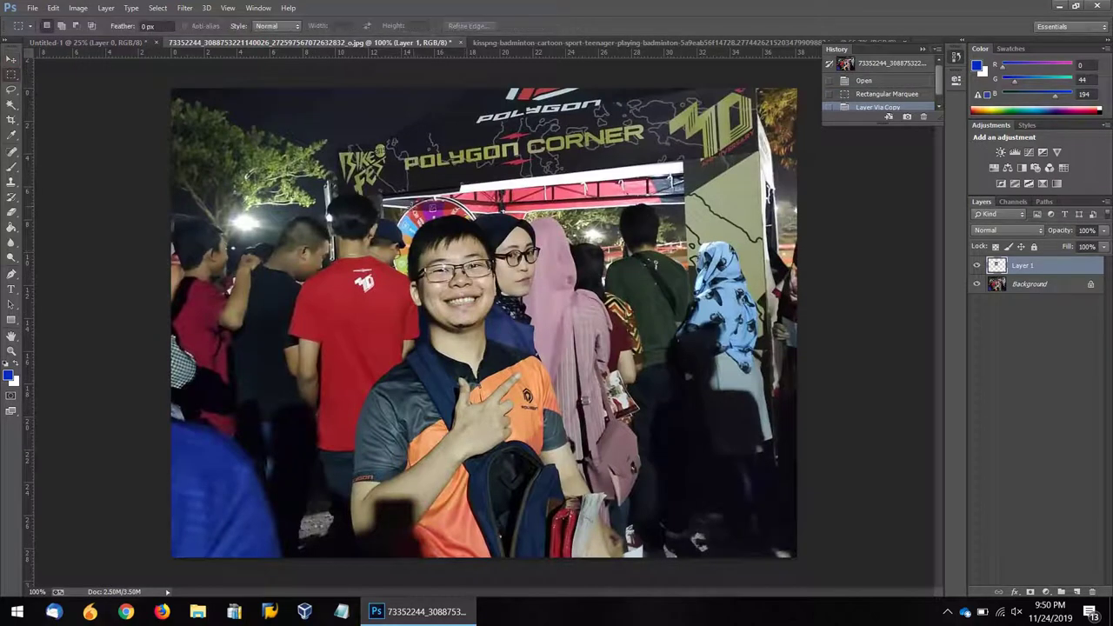
Step: Copy a rectangular crop of the man's face onto Untitled-1 and enlarge it to fill most of the page
drag(400, 239, 521, 339)
click(474, 260)
drag(395, 235, 500, 340)
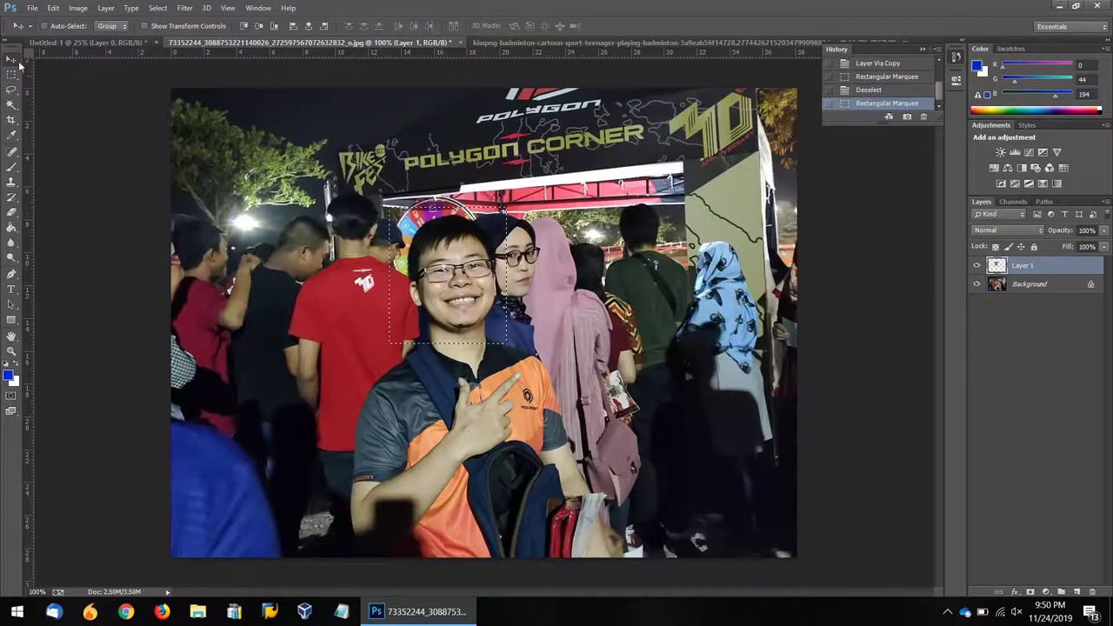
key(v)
mouse_move(448, 287)
mouse_down()
mouse_move(117, 44)
mouse_move(418, 231)
mouse_move(617, 489)
mouse_up()
key(ctrl+t)
drag(522, 347, 415, 203)
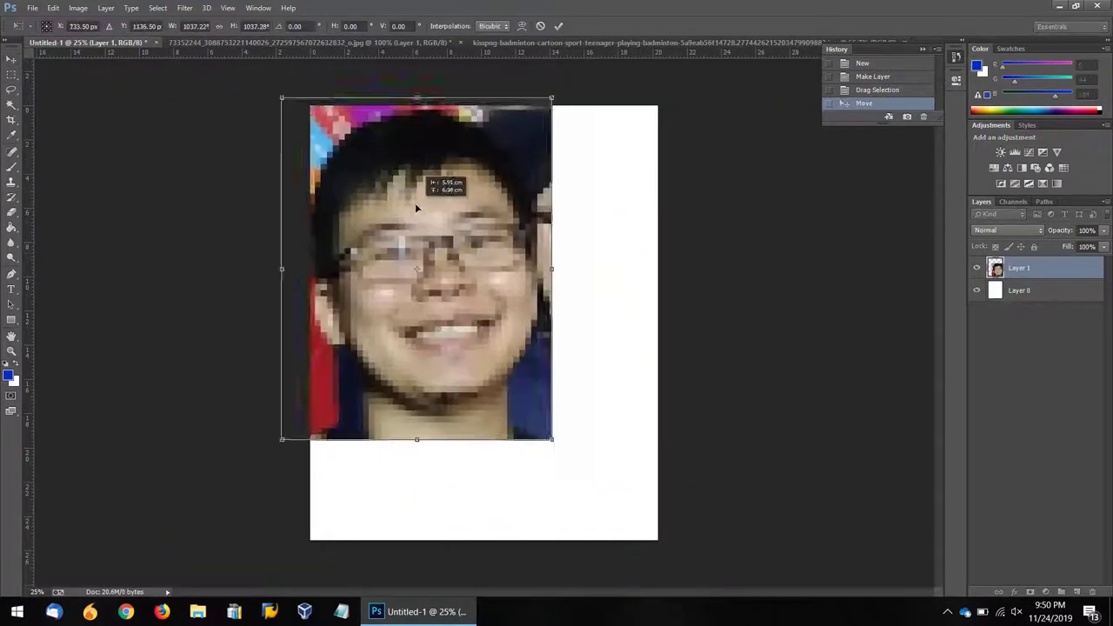
key(Return)
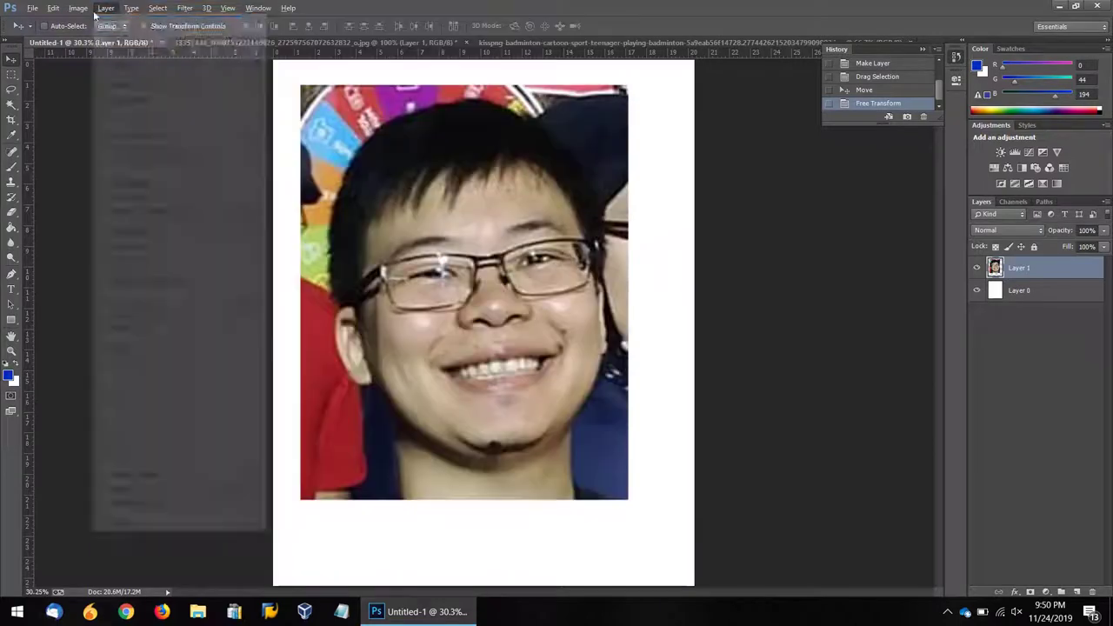
Step: Create Group 1 and add a new layer named 'hair' inside it
click(105, 8)
click(295, 49)
click(650, 199)
right_click(1038, 265)
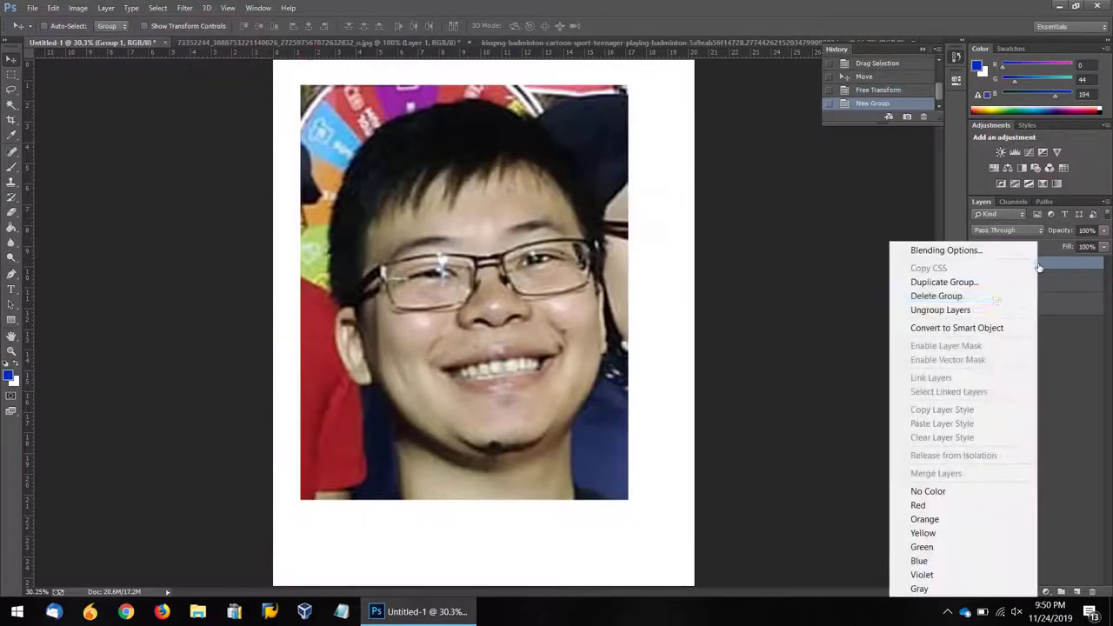
click(105, 8)
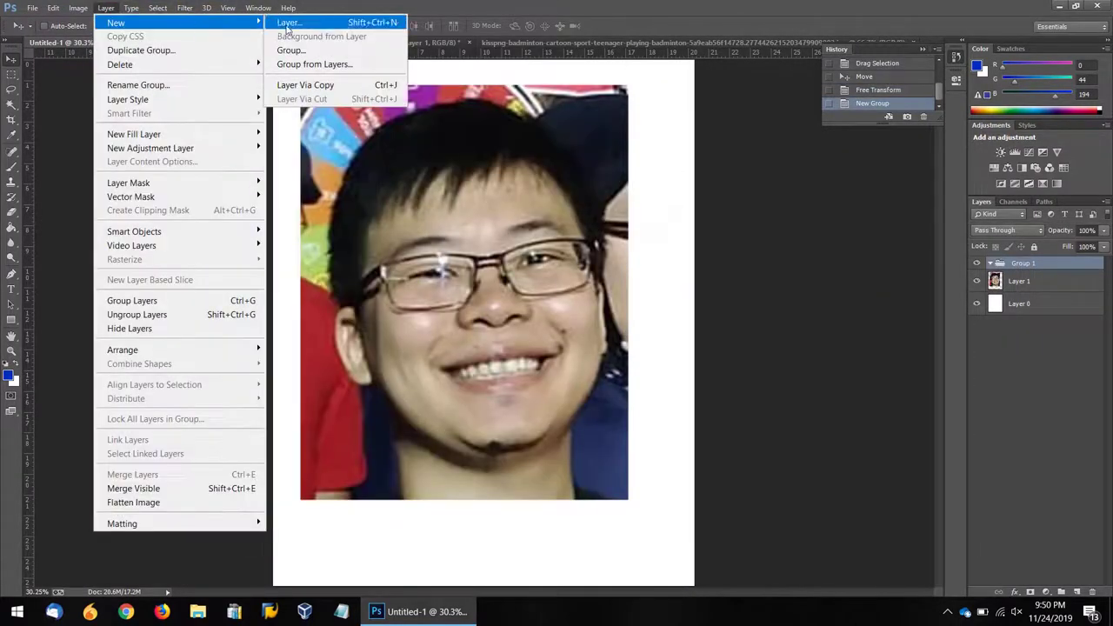
click(296, 20)
text(hair)
key(Return)
key(ctrl+plus)
key(ctrl+plus)
Step: Trace a spiky outline around the man's hair with the Pen tool
key(p)
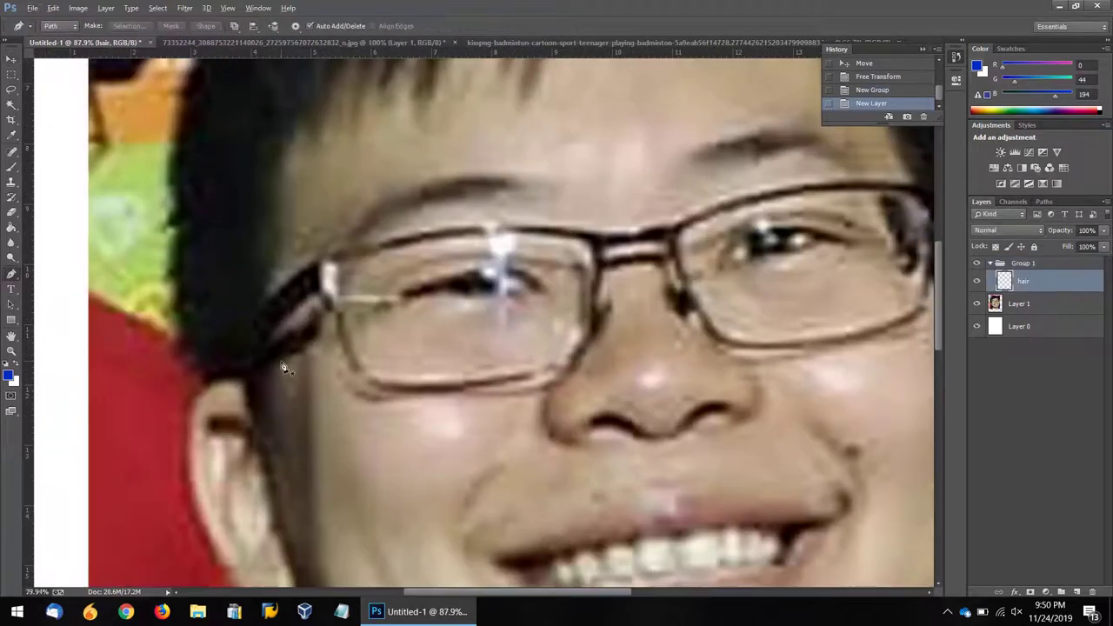
click(287, 200)
click(276, 234)
click(274, 278)
click(266, 318)
click(269, 360)
click(263, 388)
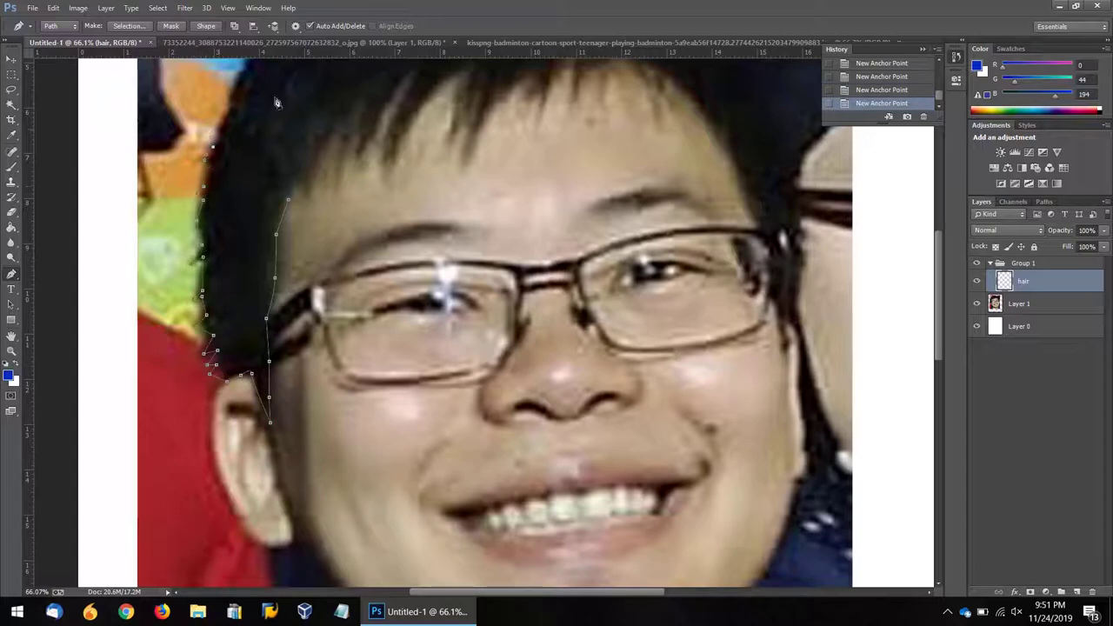
drag(276, 103, 291, 247)
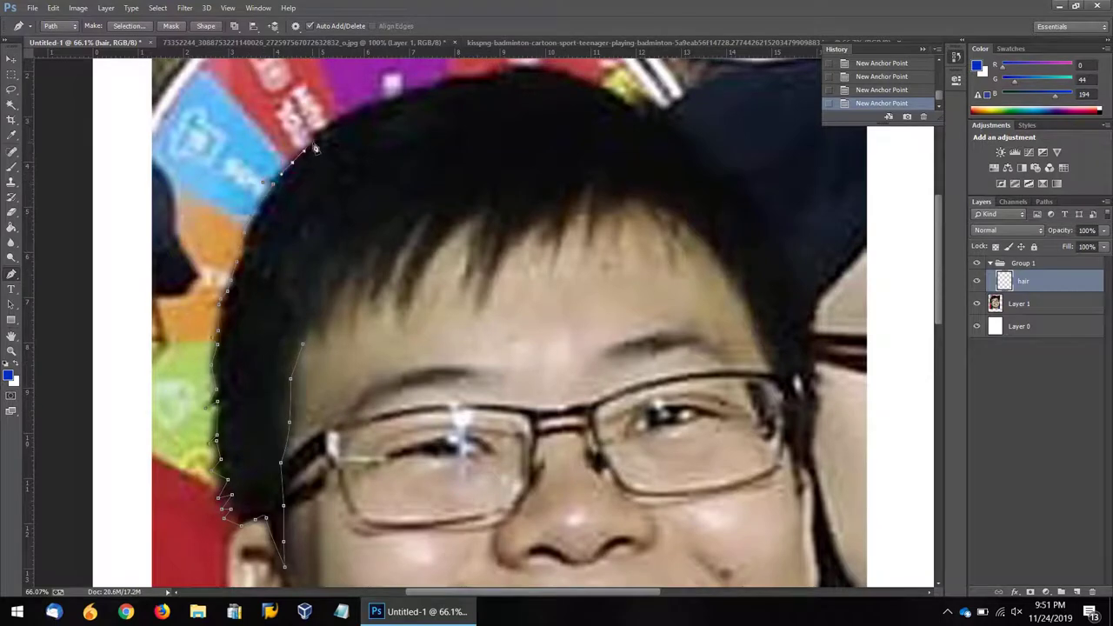
drag(355, 113, 366, 179)
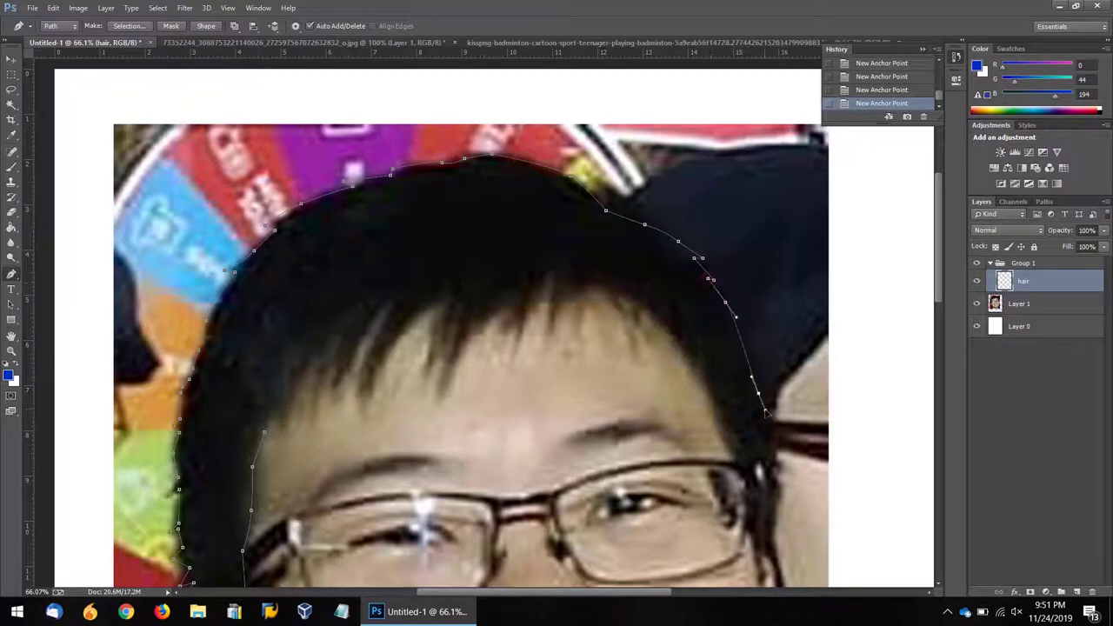
drag(780, 503, 765, 342)
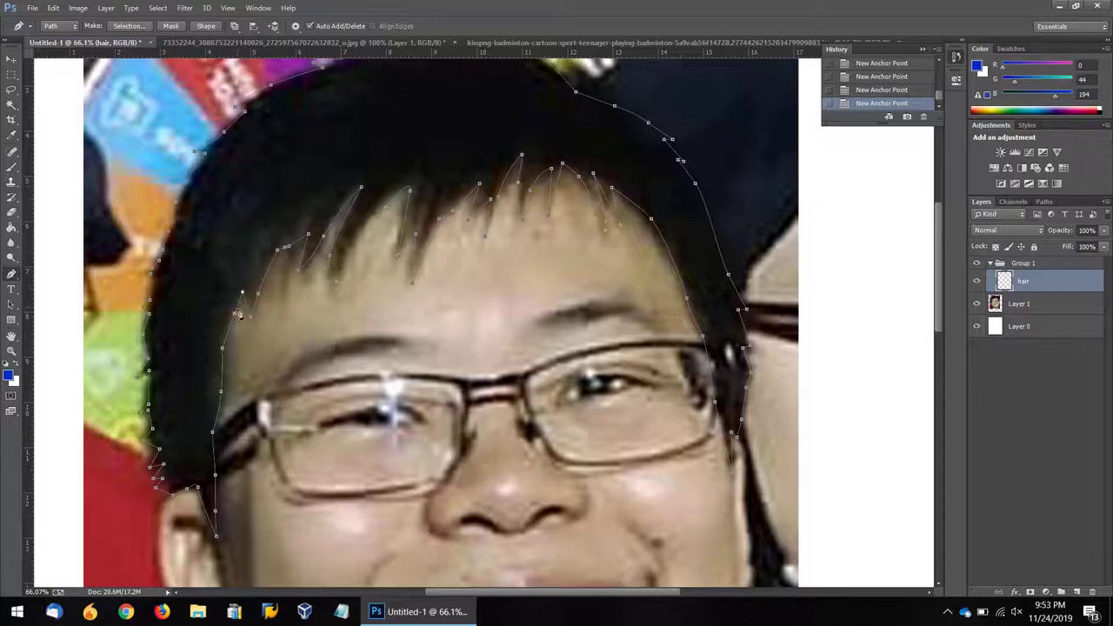
Step: Fill the hair path with black #000000
right_click(250, 225)
click(273, 290)
click(557, 171)
click(567, 179)
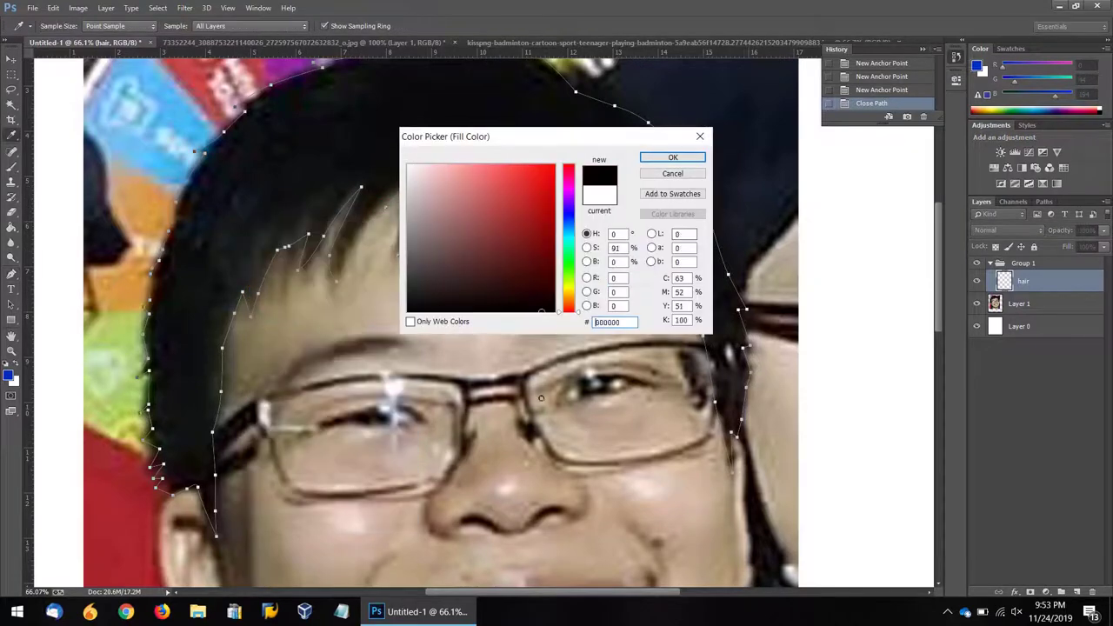
click(672, 156)
key(Return)
right_click(412, 75)
Step: Delete the hair path and add an 'outer face' layer below hair, with foreground colour #edab70
click(497, 90)
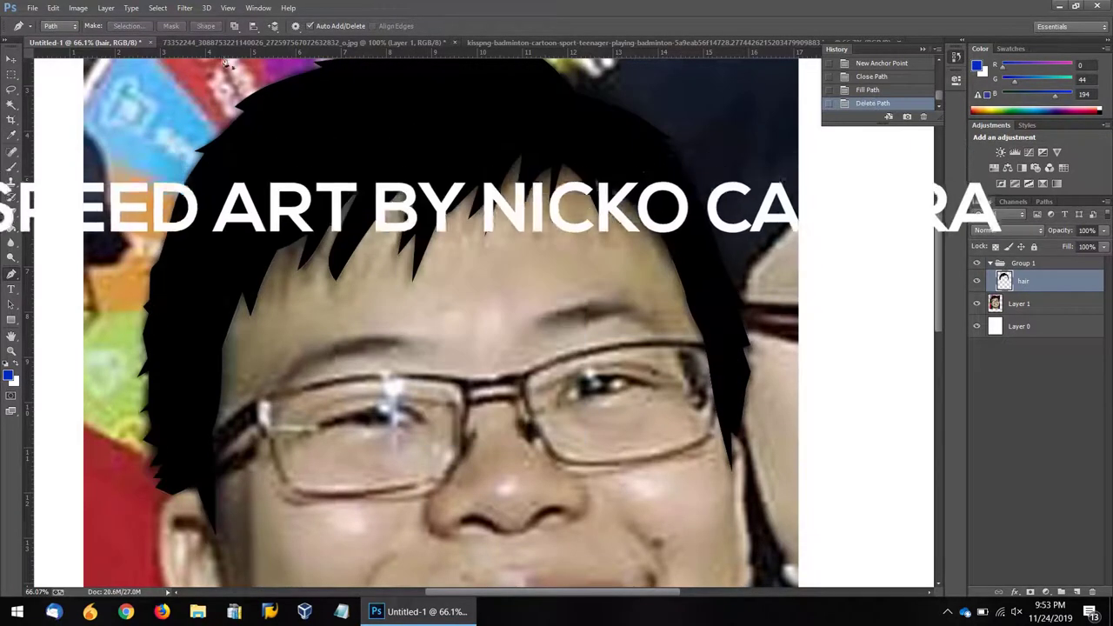
click(106, 8)
mouse_move(130, 24)
click(287, 23)
text(outer)
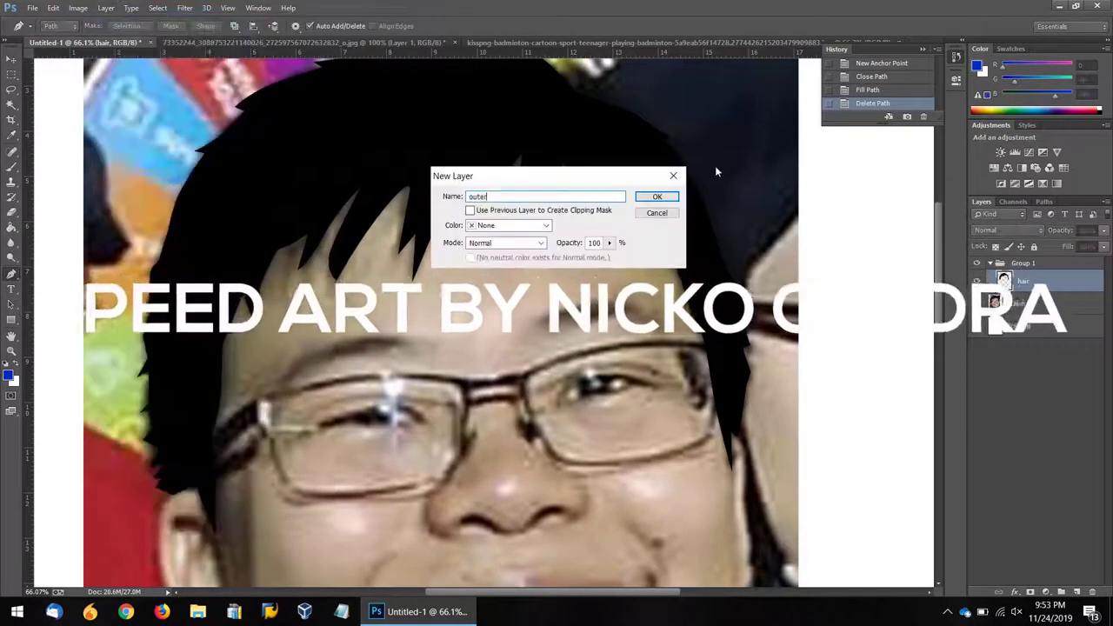
key(Return)
click(8, 376)
click(485, 174)
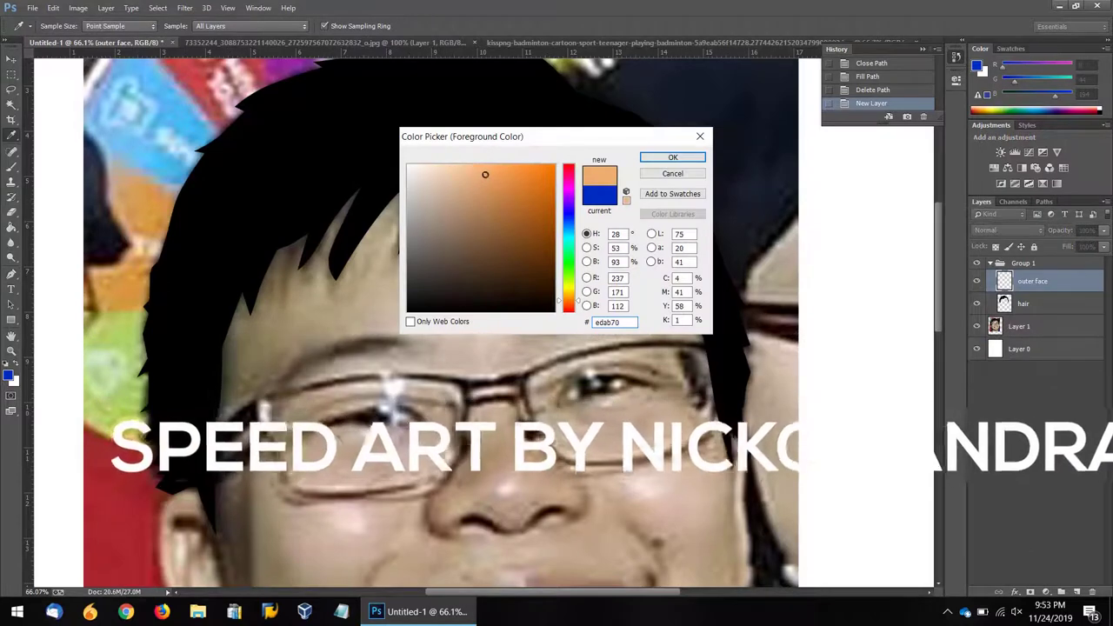
key(Return)
drag(1050, 280, 1040, 311)
Step: Pen-trace the face outline down the cheek, jaw and around the chin
mouse_move(349, 427)
mouse_down()
mouse_move(358, 349)
mouse_move(391, 262)
mouse_up()
click(243, 284)
drag(267, 409, 273, 433)
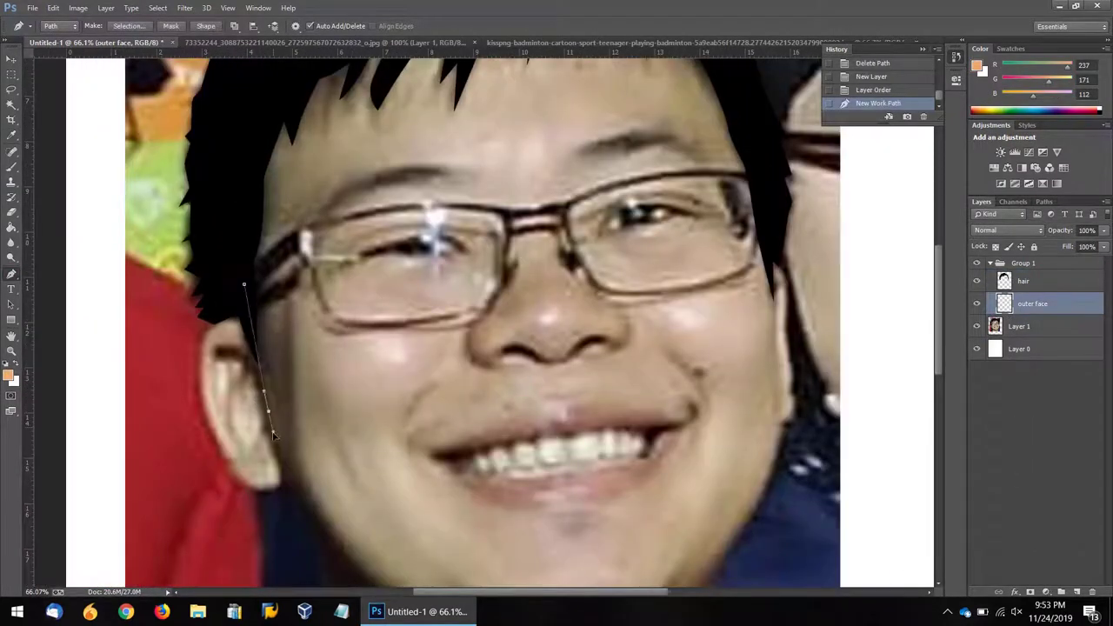
drag(308, 496, 318, 516)
click(333, 539)
scroll(365, 438, down, 3)
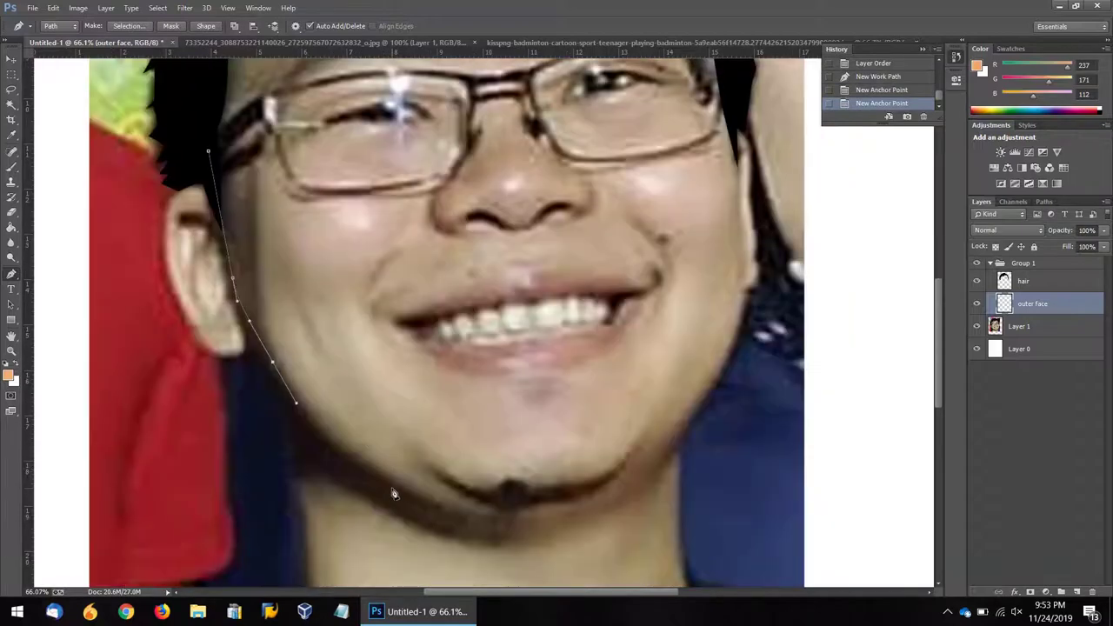
drag(451, 514, 543, 520)
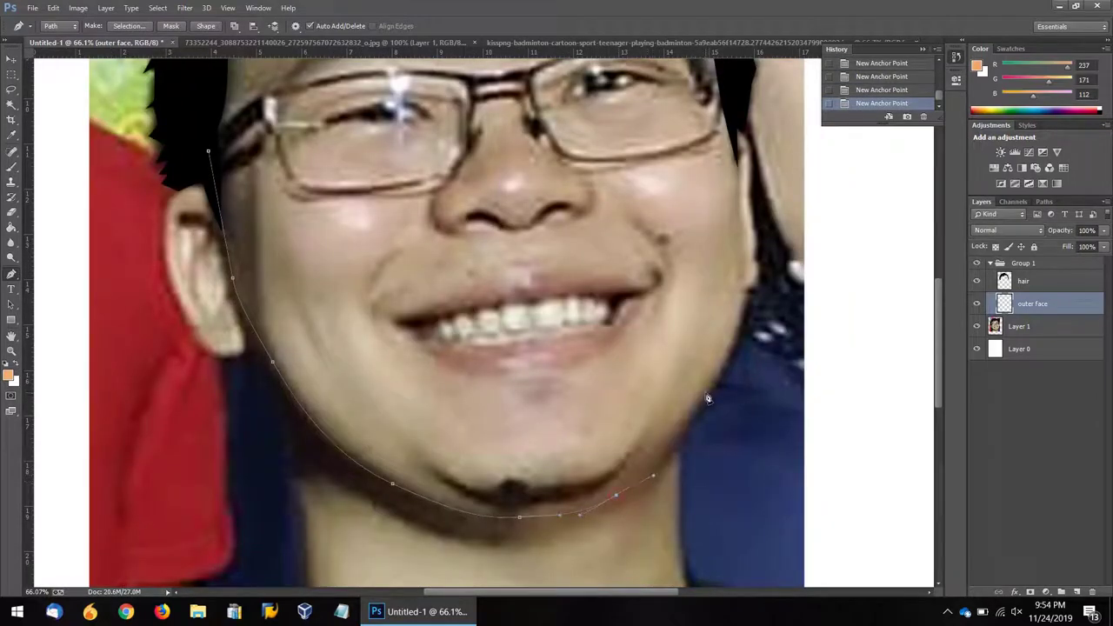
Step: Continue the face outline over the top of the head and close it
scroll(741, 324, up, 3)
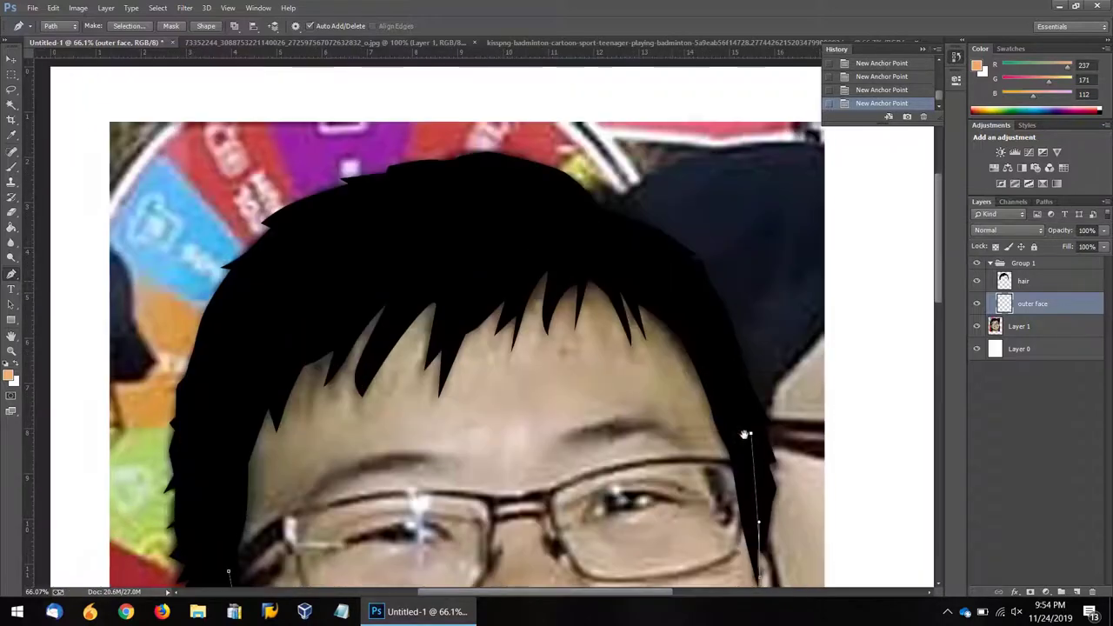
scroll(745, 435, up, 5)
click(522, 208)
click(409, 235)
click(313, 331)
scroll(374, 289, down, 3)
drag(371, 276, 355, 365)
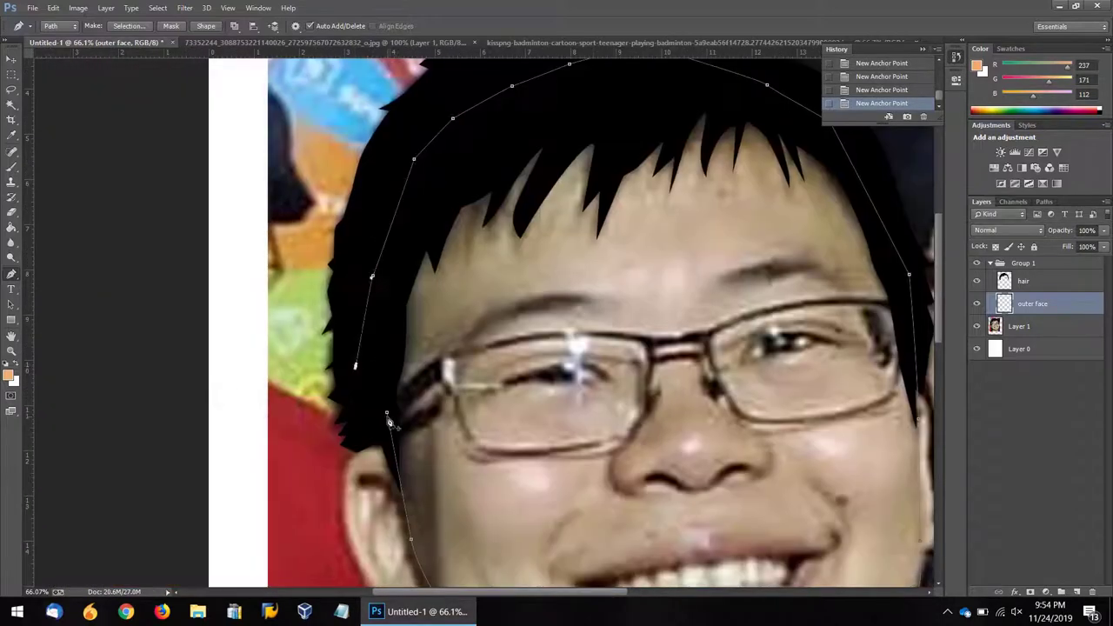
click(387, 414)
Step: Stroke the face outline path using the Brush
right_click(372, 383)
click(435, 150)
click(522, 203)
click(522, 228)
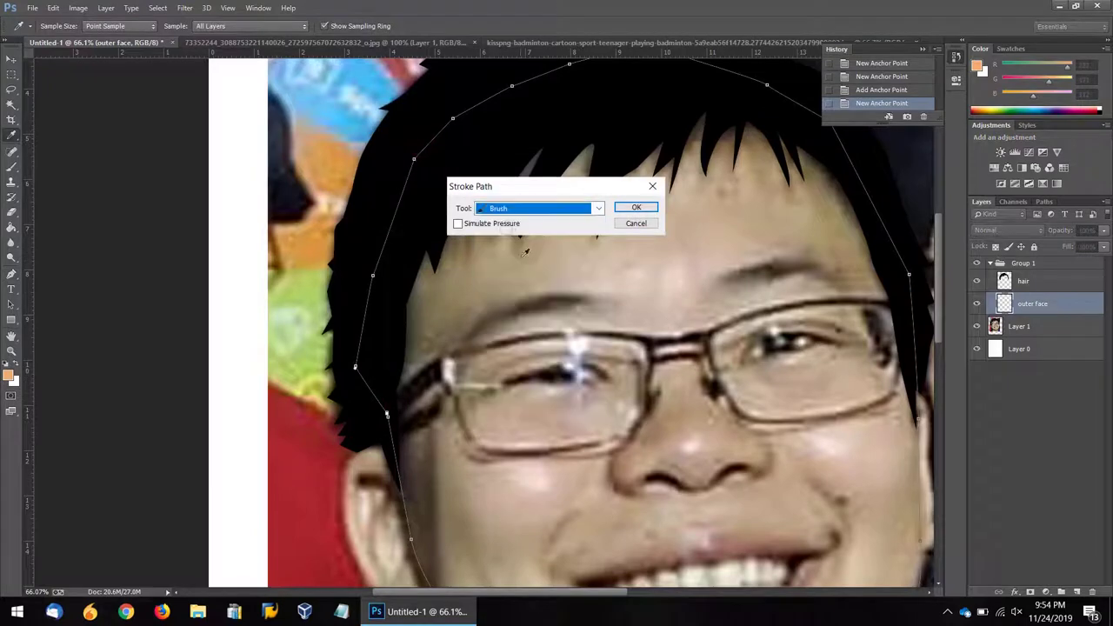
click(635, 224)
Step: Paint a test stroke with a smaller brush on the cheek, then undo it
click(11, 165)
key(bracketleft)
drag(410, 497, 499, 509)
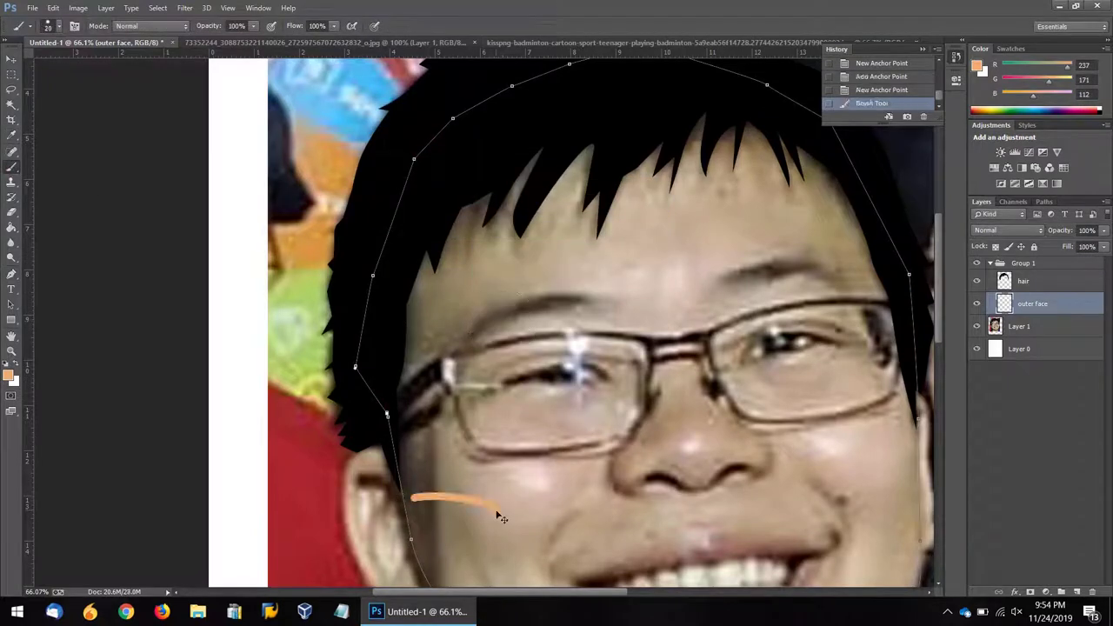
click(865, 91)
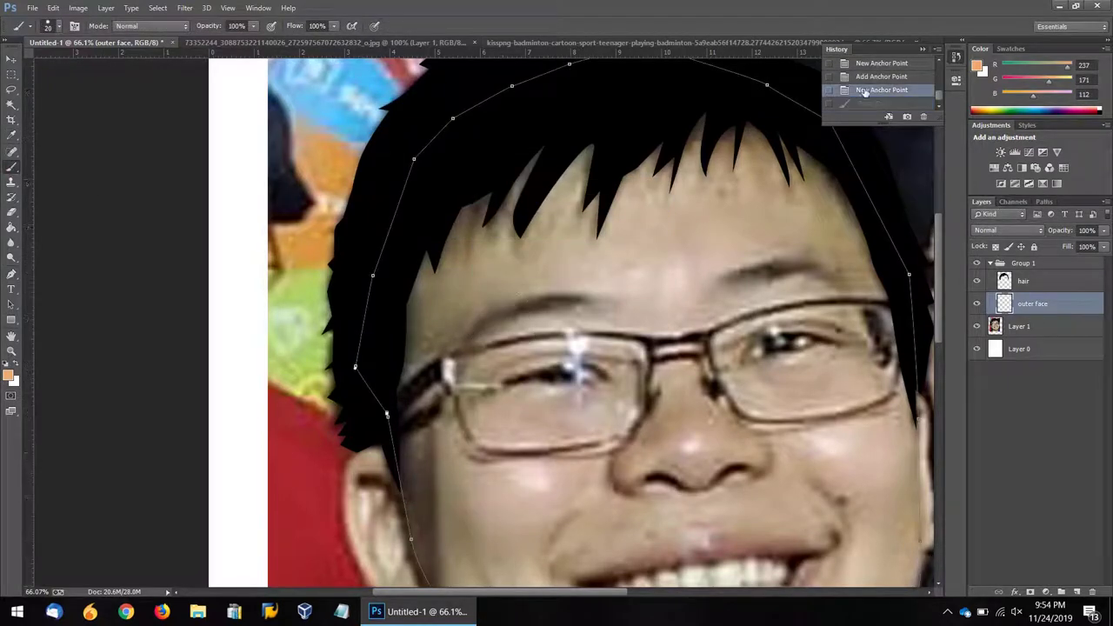
Step: Stroke the face outline path in orange with the Brush
click(11, 274)
right_click(556, 278)
click(616, 364)
click(534, 214)
click(641, 205)
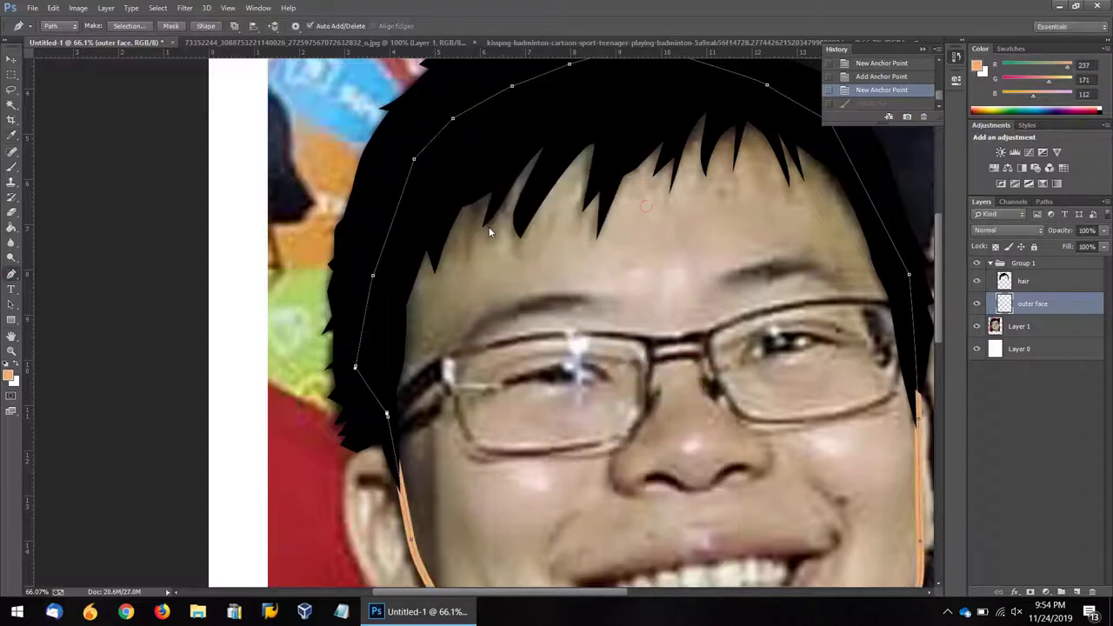
right_click(491, 230)
key(Escape)
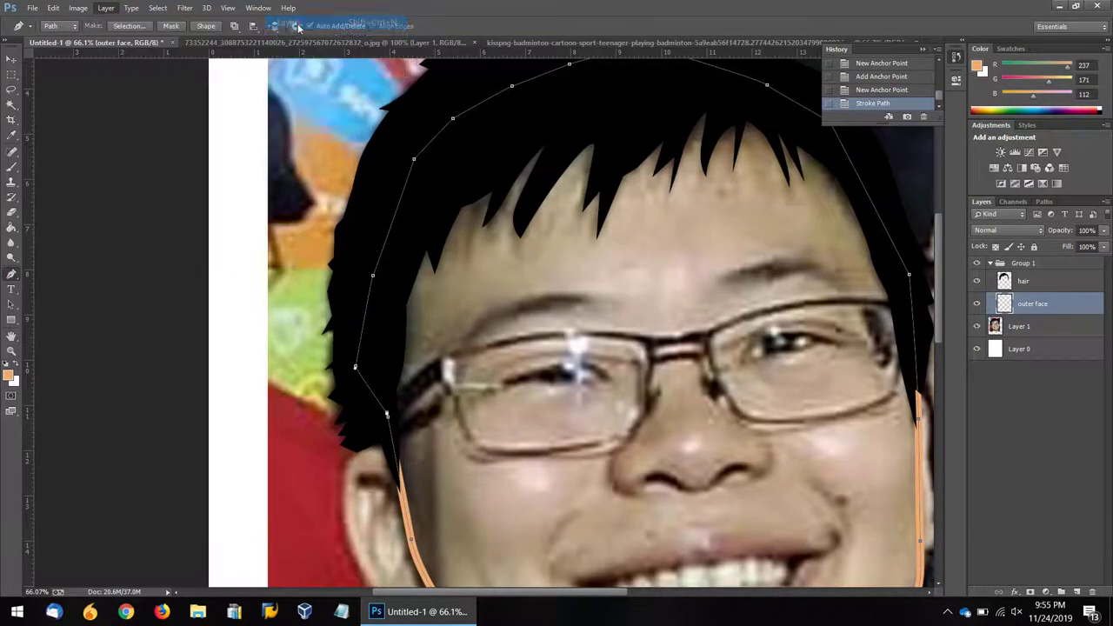
Step: Add a new layer named 'inner face'
key(ctrl+shift+n)
text(inner face)
key(Return)
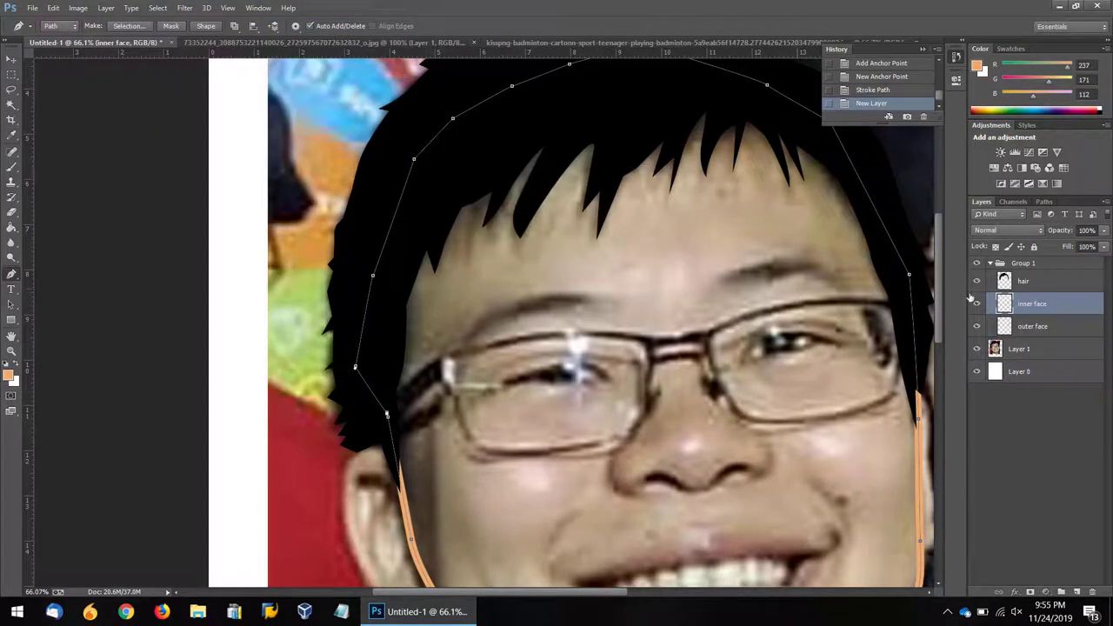
Step: Move 'inner face' below 'outer face', fill the face outline with sampled peach, and delete the path
drag(1032, 304, 1033, 336)
right_click(607, 267)
click(654, 338)
click(559, 169)
click(541, 193)
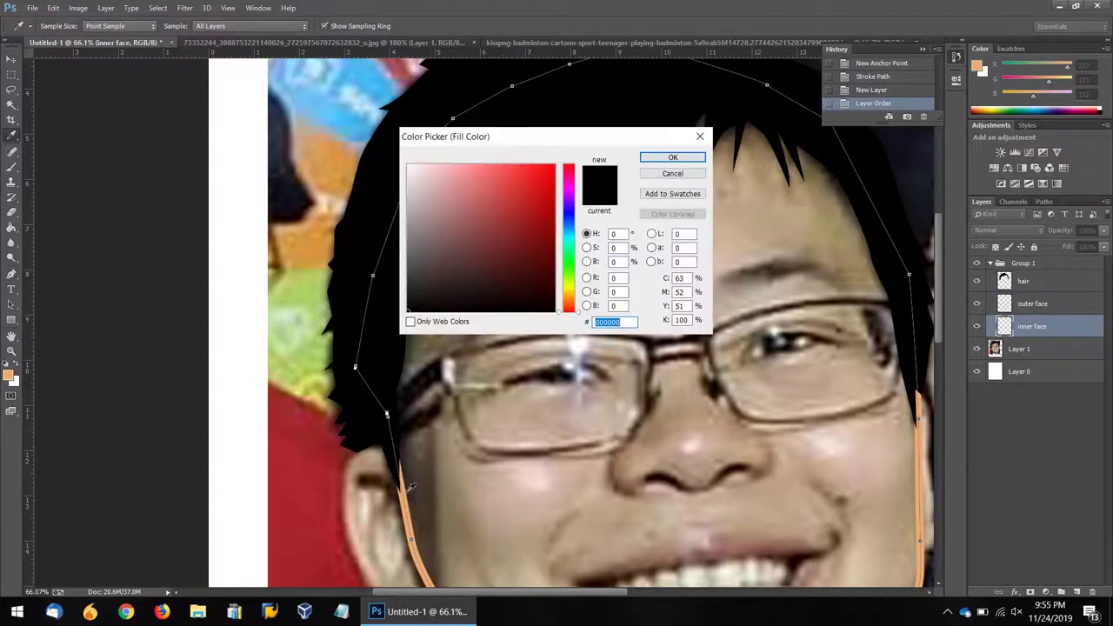
click(410, 488)
click(672, 157)
click(634, 164)
key(Delete)
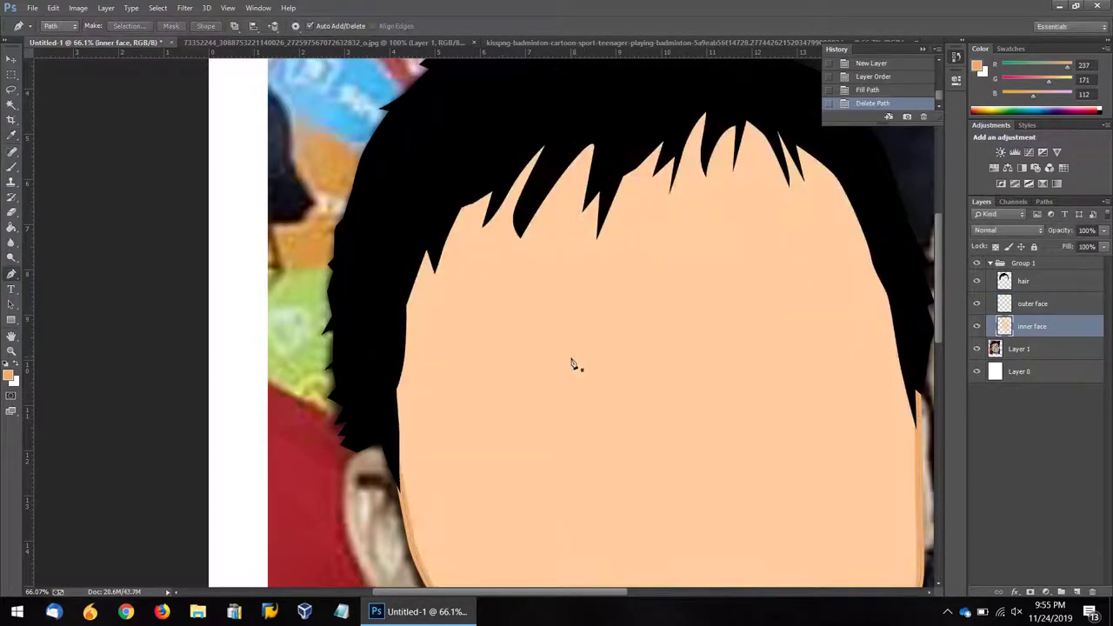
Step: On the 'outer face' layer, Pen-trace the ear's outer edge
scroll(572, 363, down, 5)
scroll(401, 323, up, 5)
key(alt+bracketright)
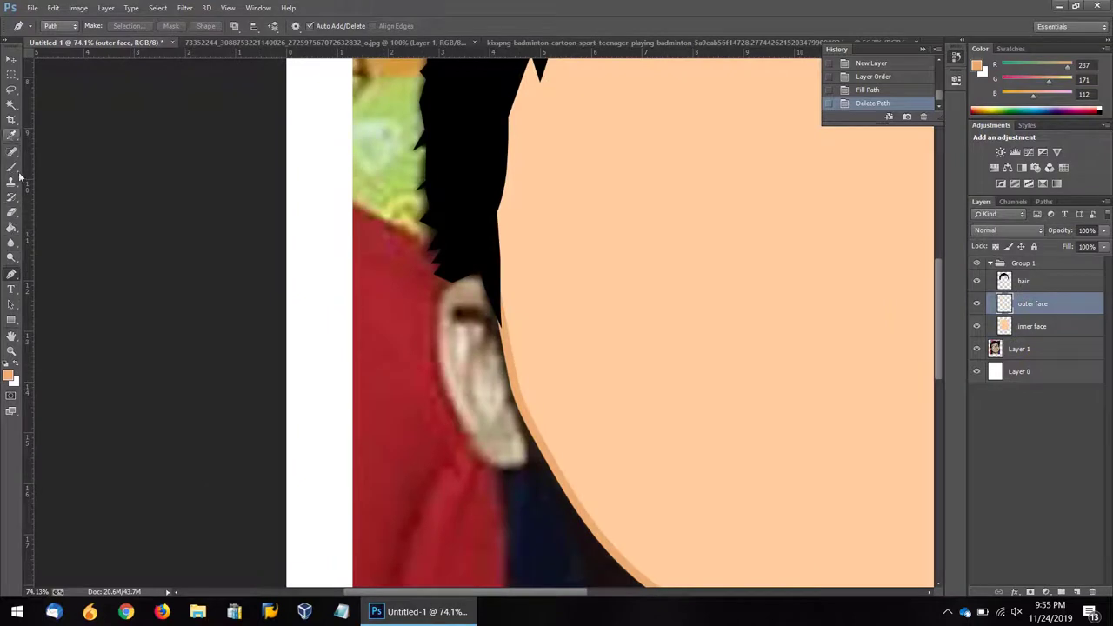
click(490, 280)
click(453, 281)
click(436, 326)
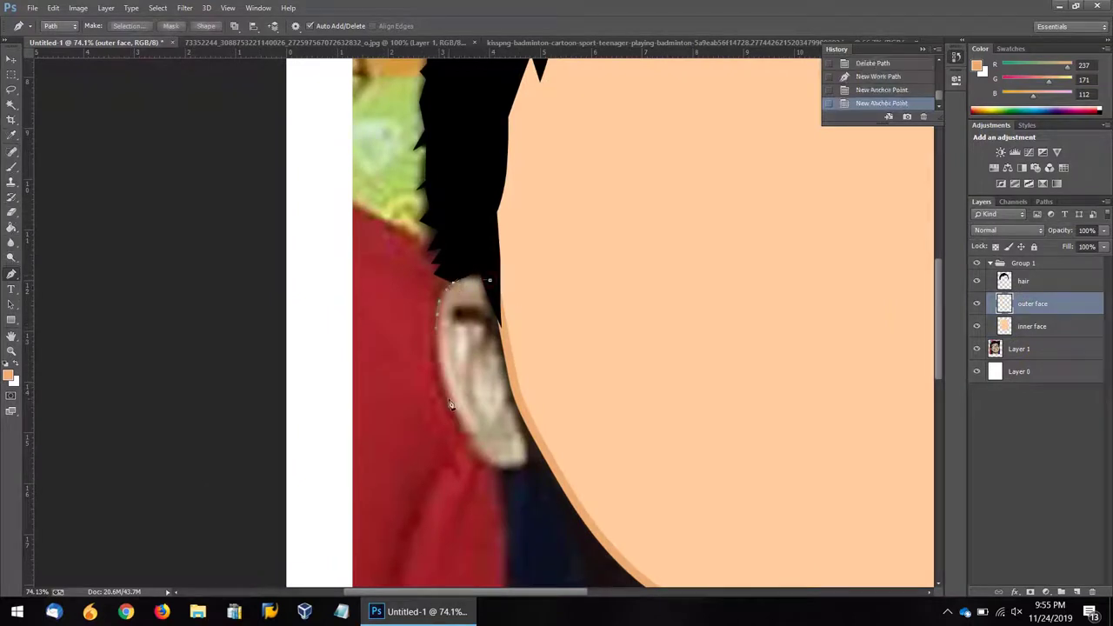
drag(448, 398, 458, 422)
key(z)
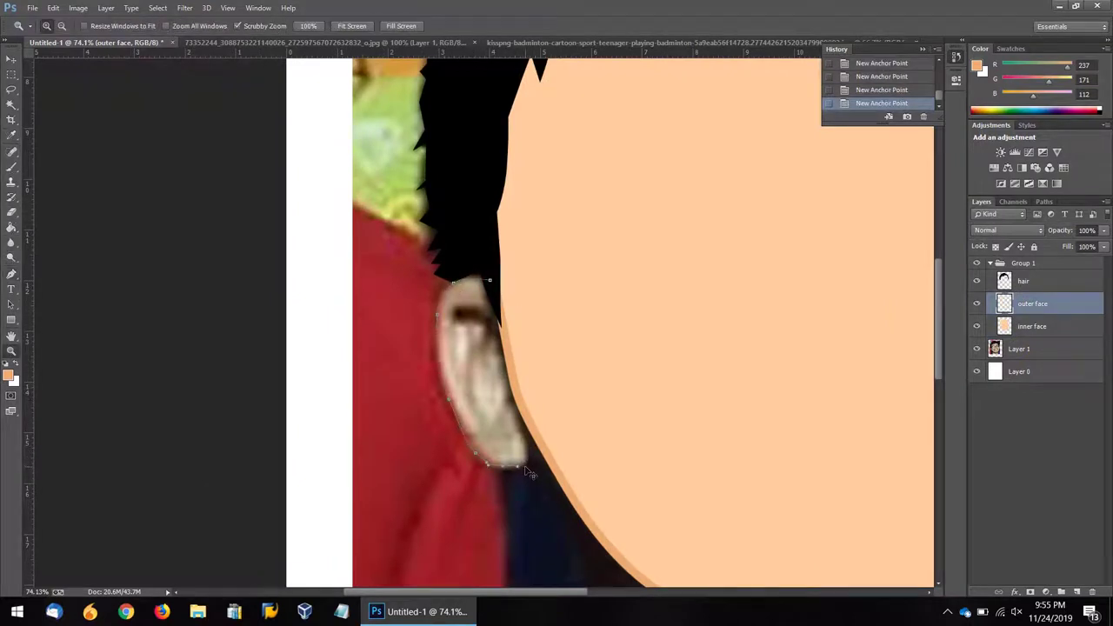
key(p)
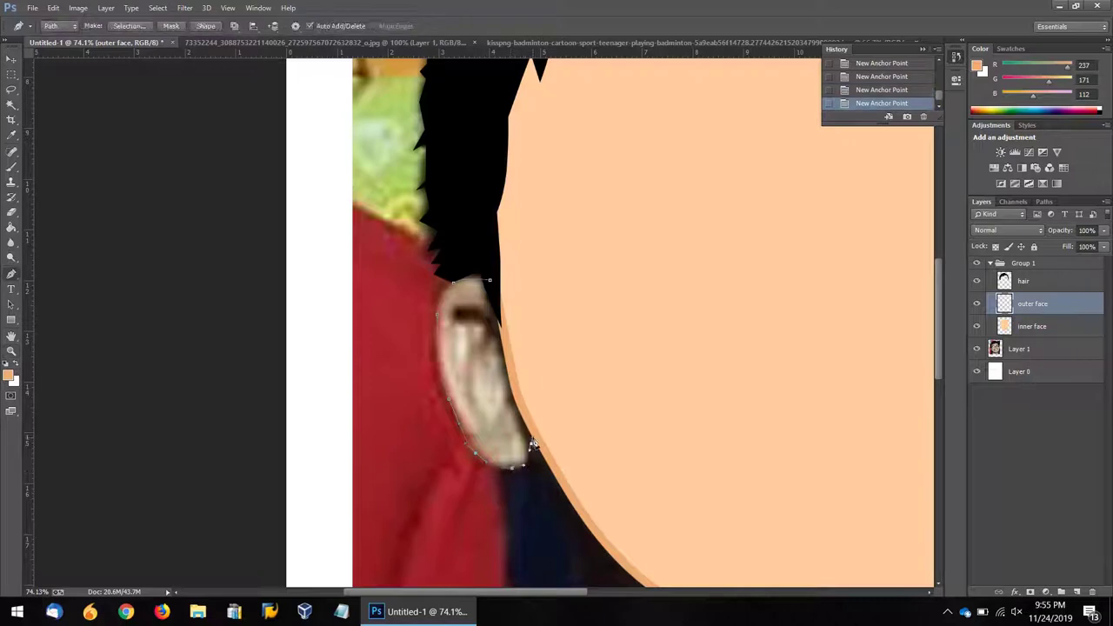
Step: Stroke the ear path with a peach outline and delete the path
right_click(474, 294)
click(513, 384)
click(636, 208)
right_click(474, 293)
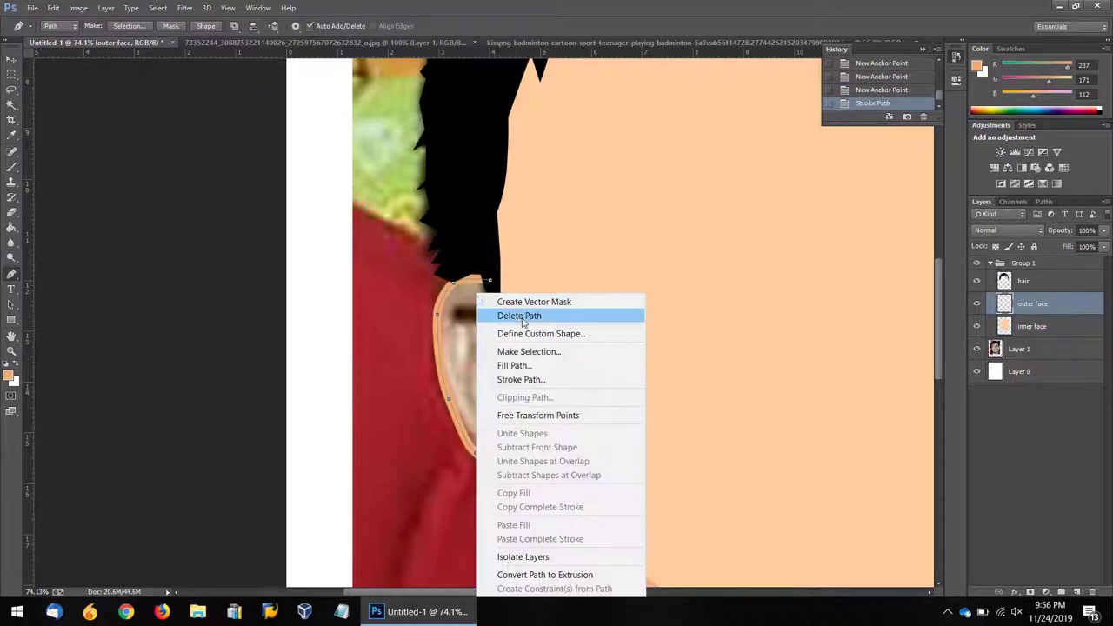
click(491, 316)
Step: Pen-trace the inner ear fold line
click(456, 311)
drag(488, 323, 492, 331)
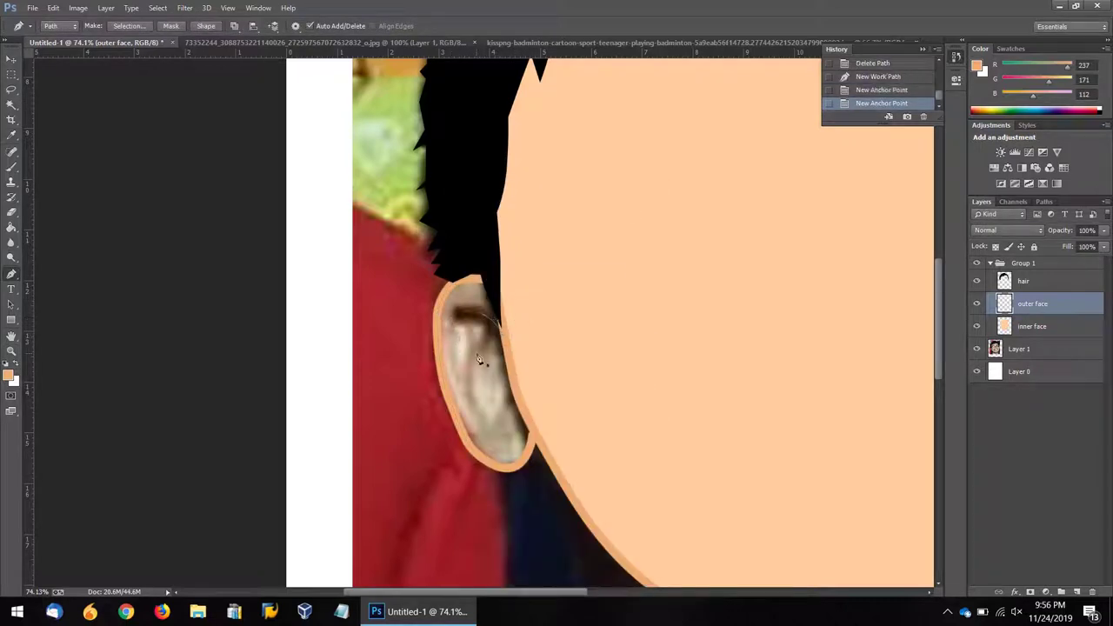
click(519, 387)
click(500, 419)
scroll(450, 345, right, 5)
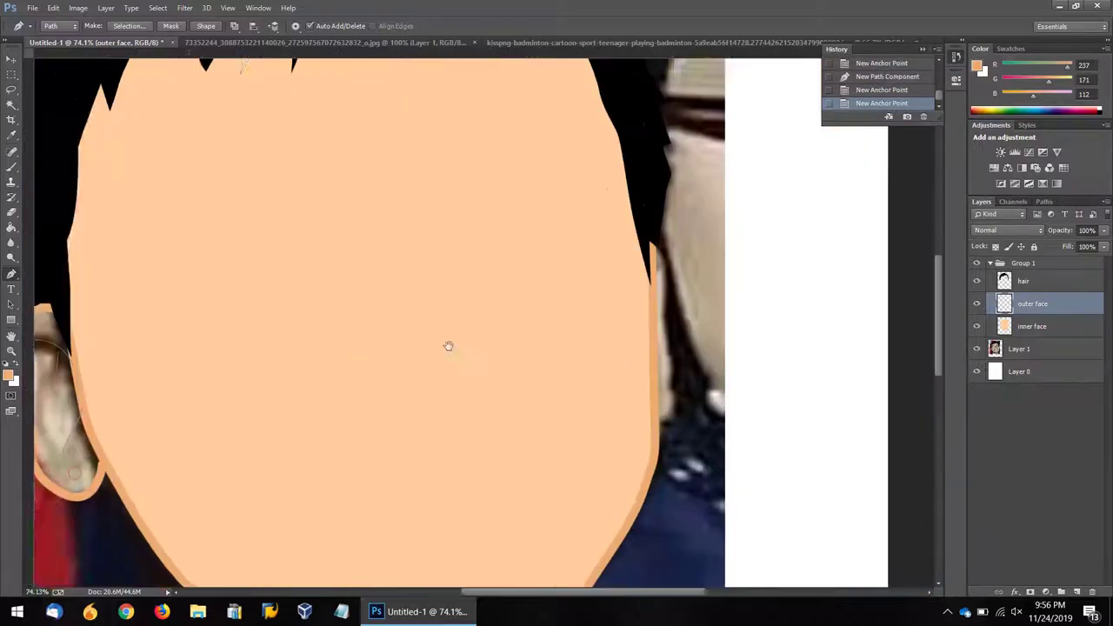
scroll(641, 292, right, 2)
scroll(641, 292, left, 7)
Step: Stroke the inner ear fold in peach and delete the path
right_click(341, 294)
click(383, 373)
click(635, 208)
right_click(339, 245)
click(365, 268)
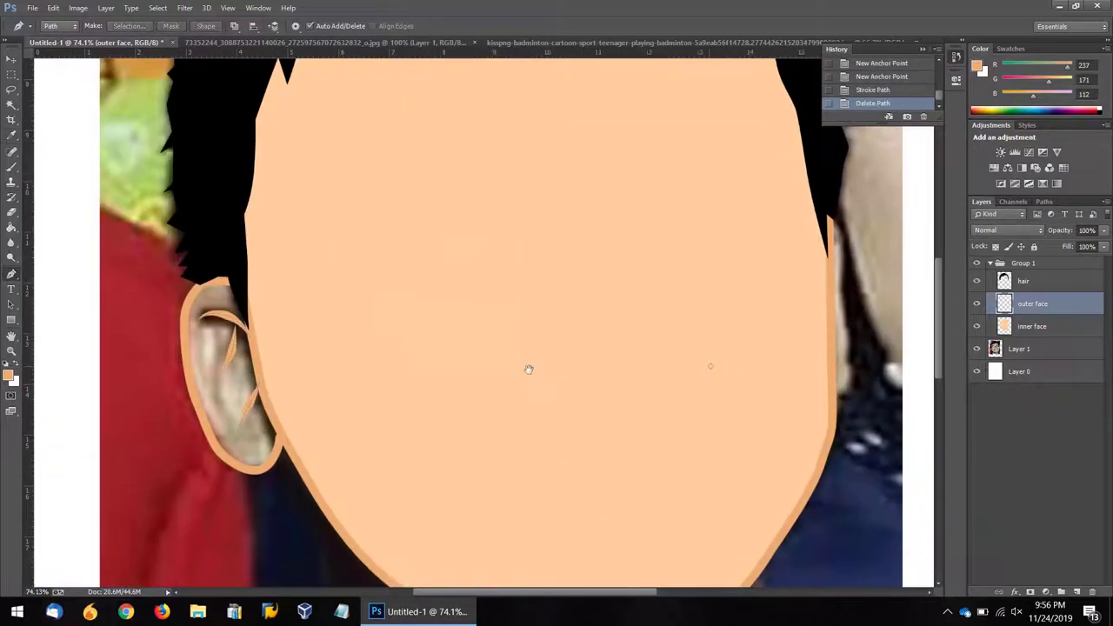
Step: Trace the right face edge toward the ear and stroke it in peach
click(586, 188)
click(609, 319)
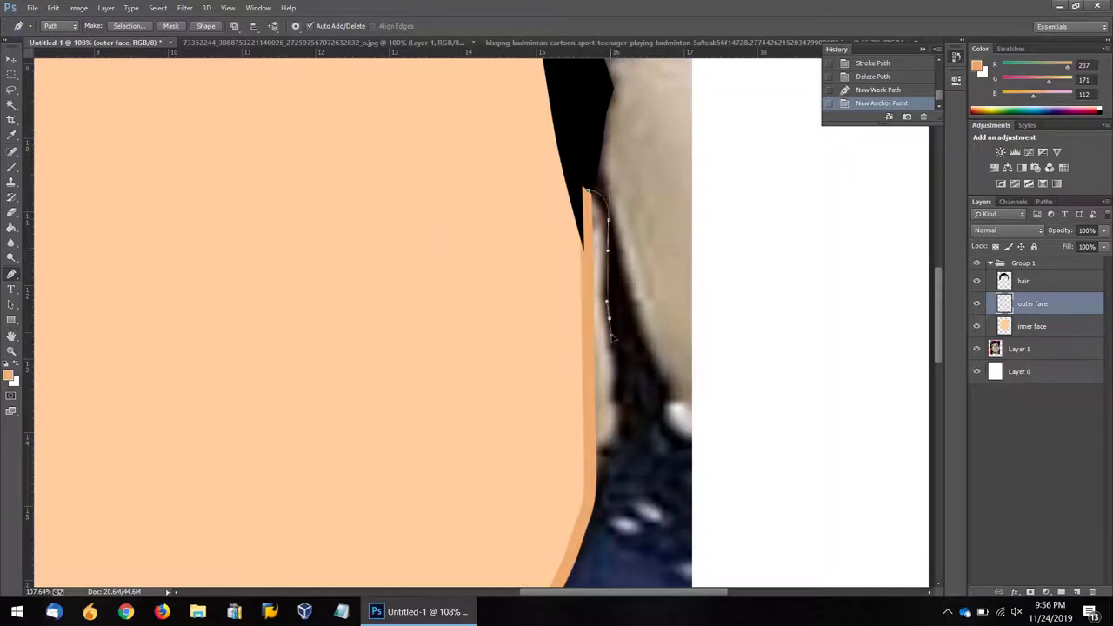
click(616, 399)
drag(617, 443, 609, 449)
right_click(600, 419)
click(642, 187)
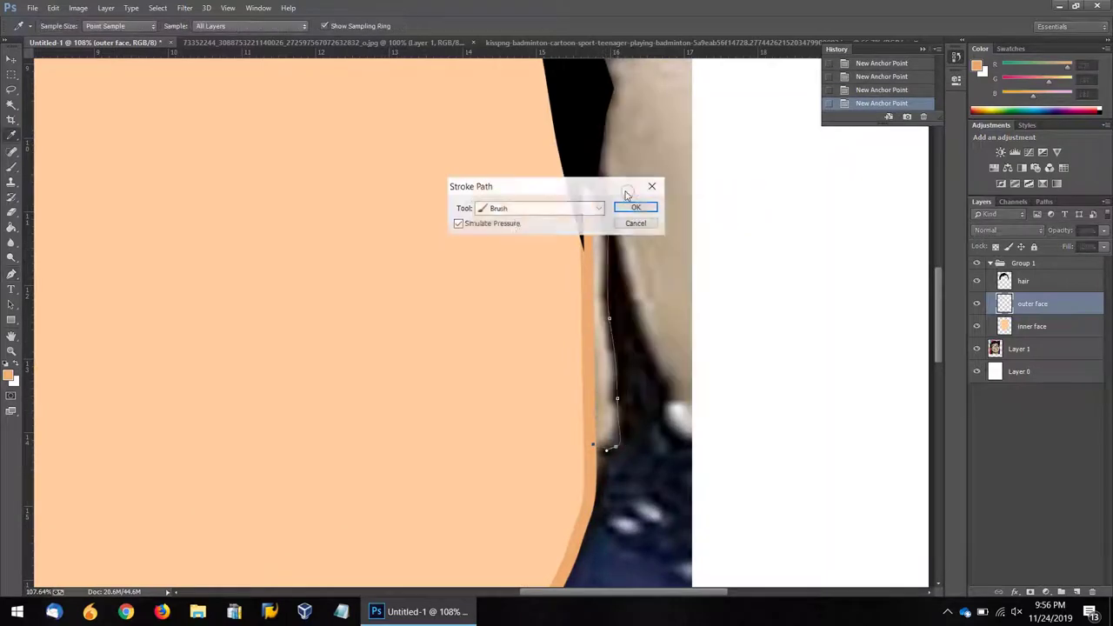
click(630, 209)
key(Delete)
scroll(423, 304, down, 1)
scroll(423, 304, left, 5)
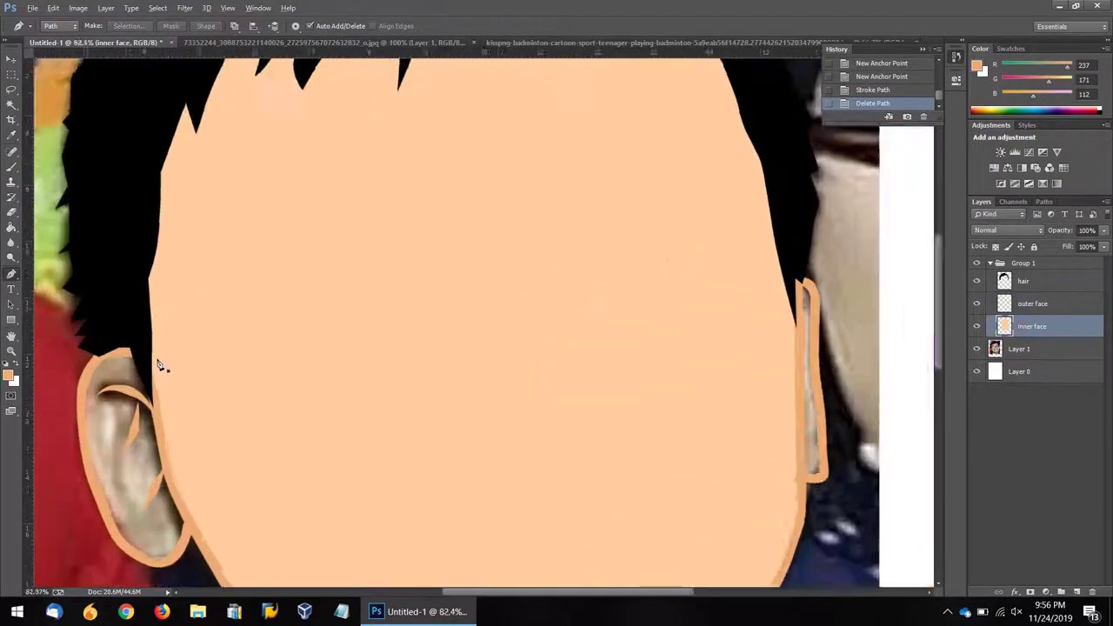
scroll(159, 366, left, 5)
Step: Brush flat light peach into the interiors of both ears
key(b)
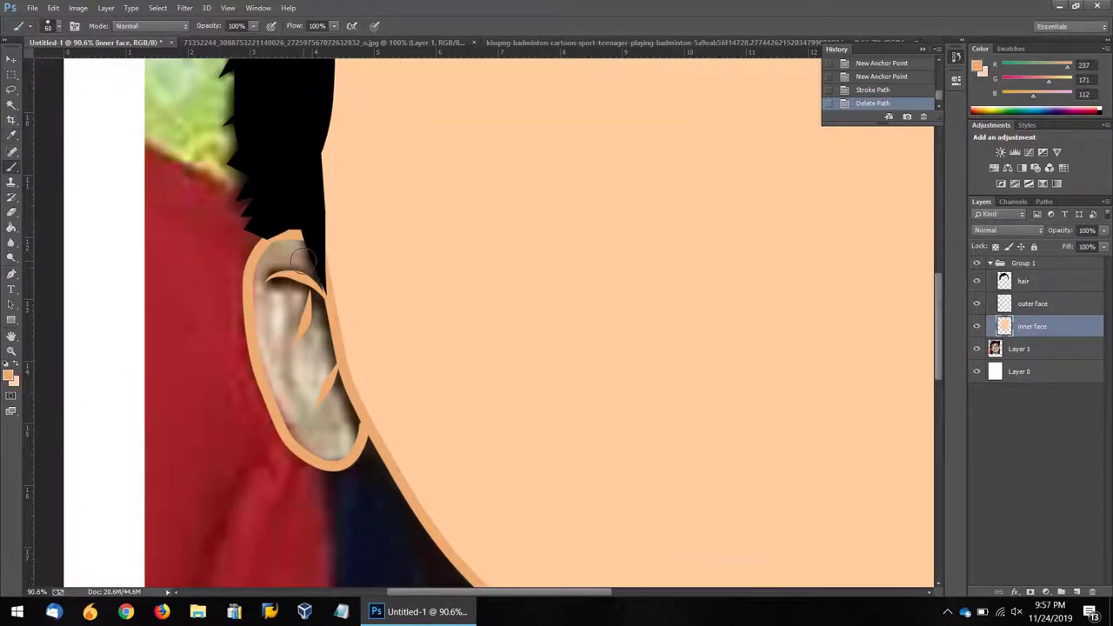
drag(300, 261, 287, 252)
key(bracketright)
key(bracketright)
key(bracketright)
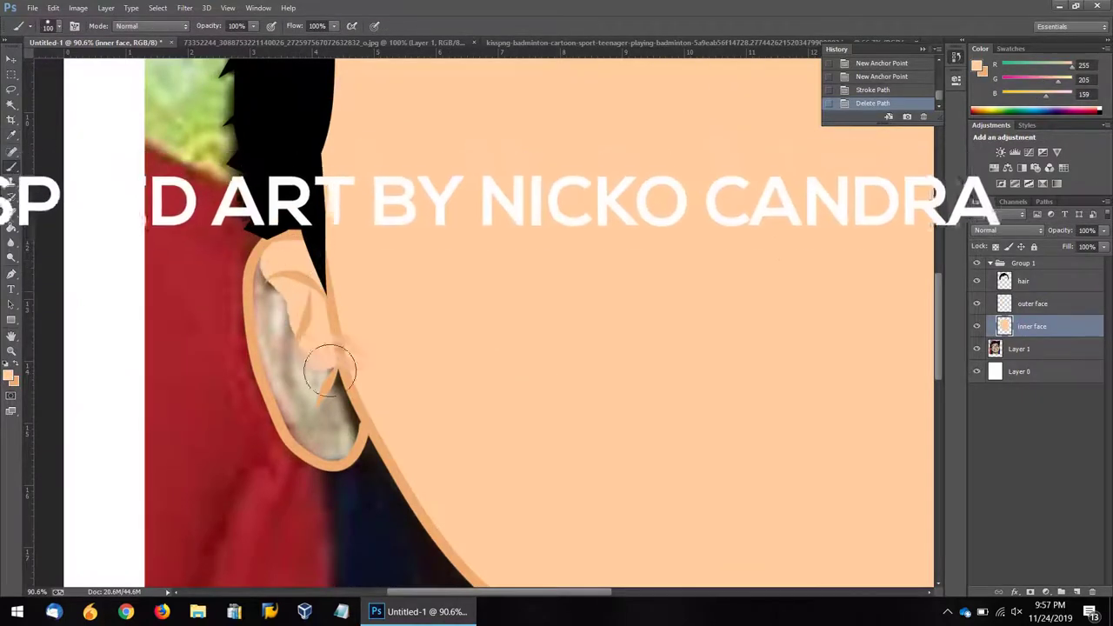
mouse_move(323, 435)
mouse_down()
mouse_move(299, 410)
mouse_move(273, 336)
mouse_move(280, 272)
mouse_up()
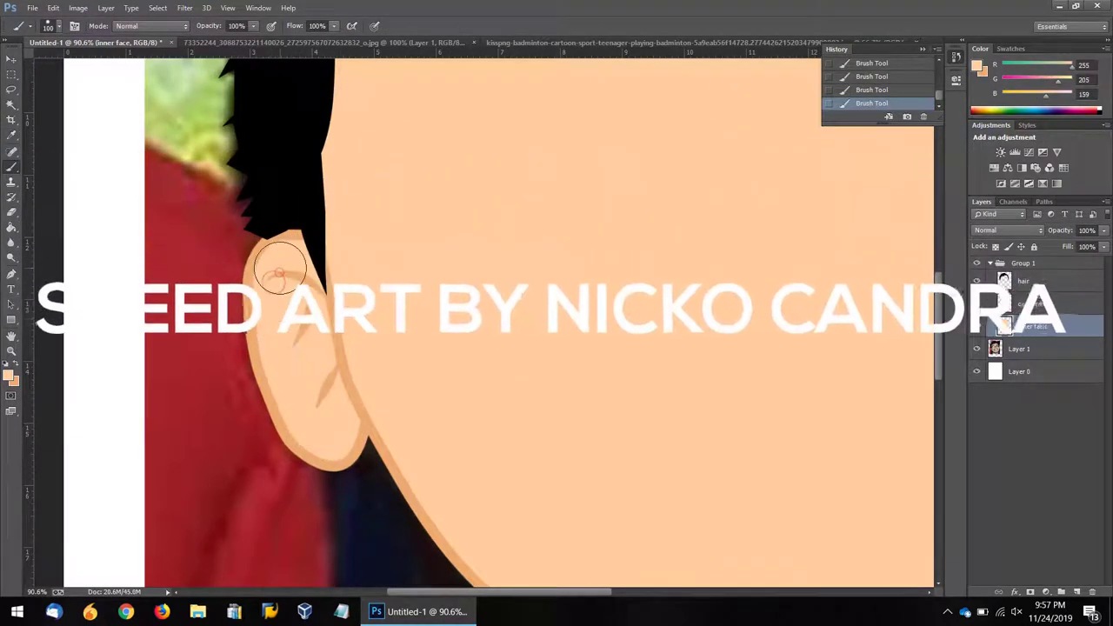
click(894, 74)
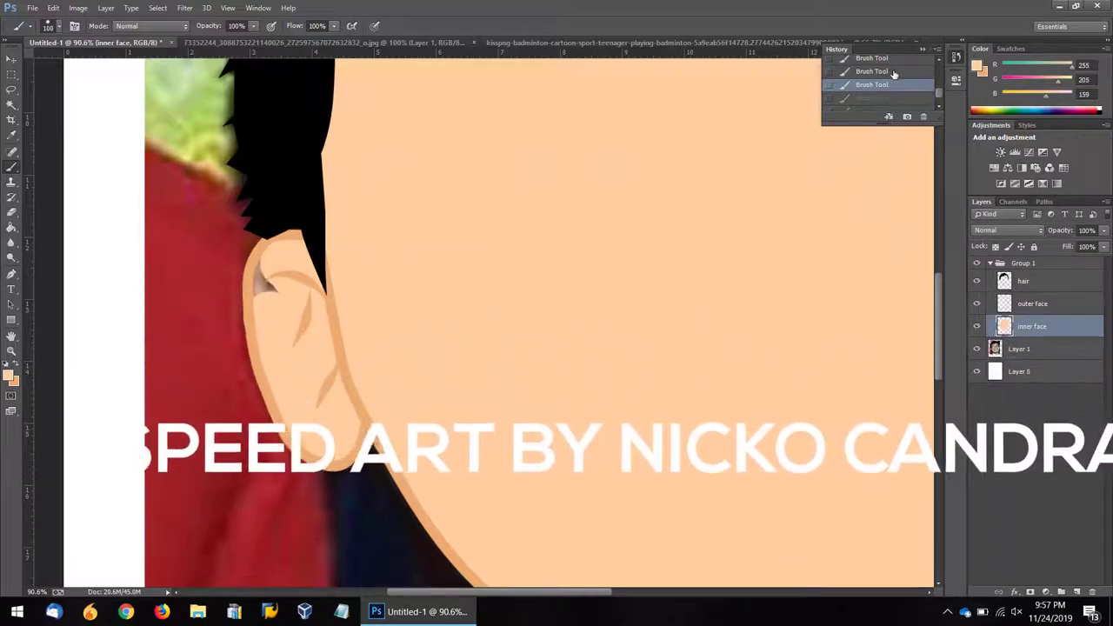
drag(287, 315, 277, 278)
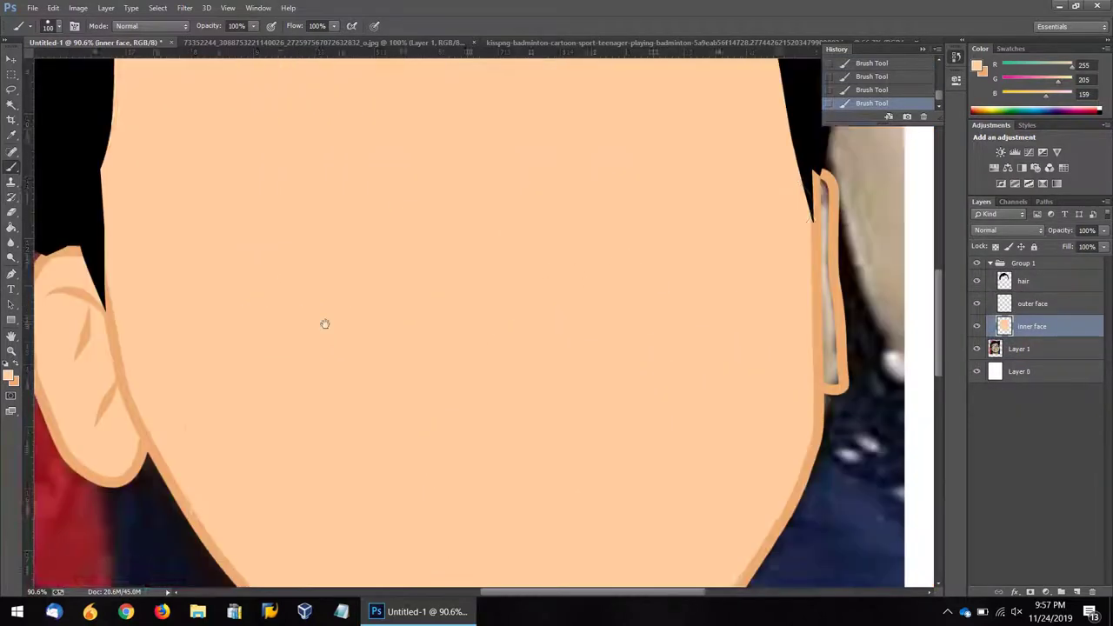
drag(552, 322, 177, 323)
mouse_move(676, 204)
mouse_down()
mouse_move(679, 347)
mouse_move(666, 391)
mouse_up()
Step: Select the artwork layers and rotate the portrait slightly clockwise
scroll(510, 296, down, 3)
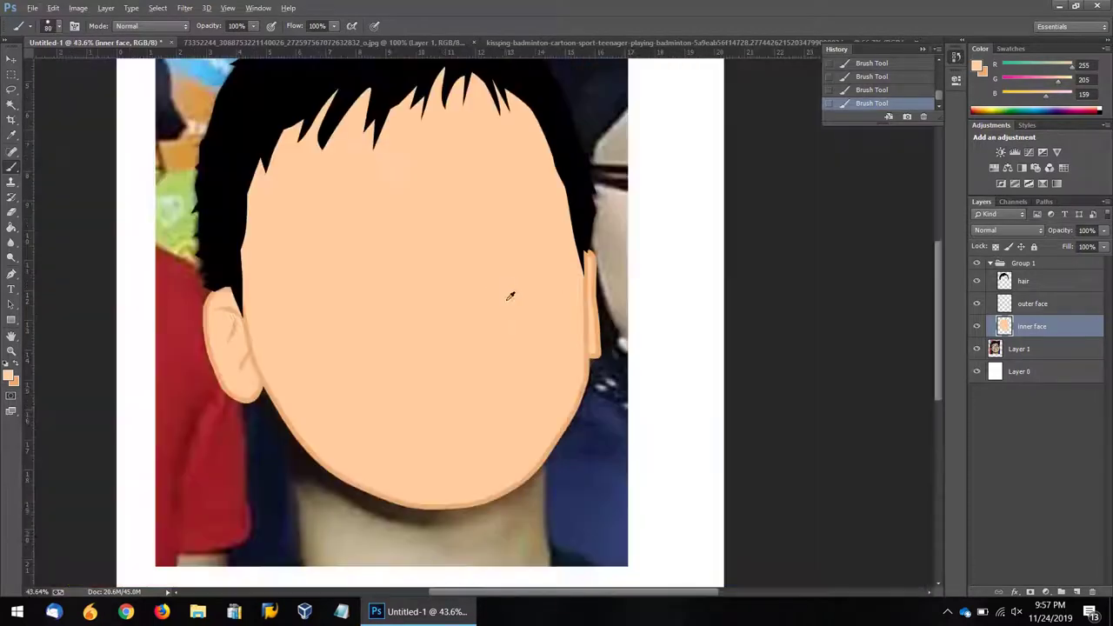
key(m)
scroll(510, 297, down, 2)
scroll(510, 297, up, 3)
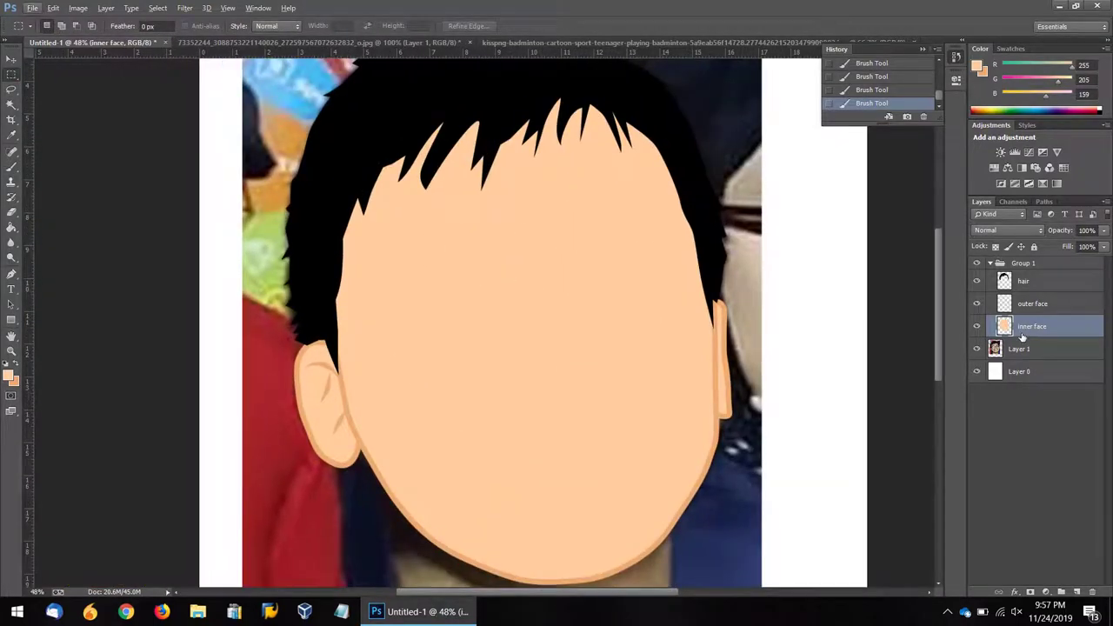
shift+click(1023, 348)
shift+click(1022, 281)
key(ctrl+t)
drag(827, 288, 829, 308)
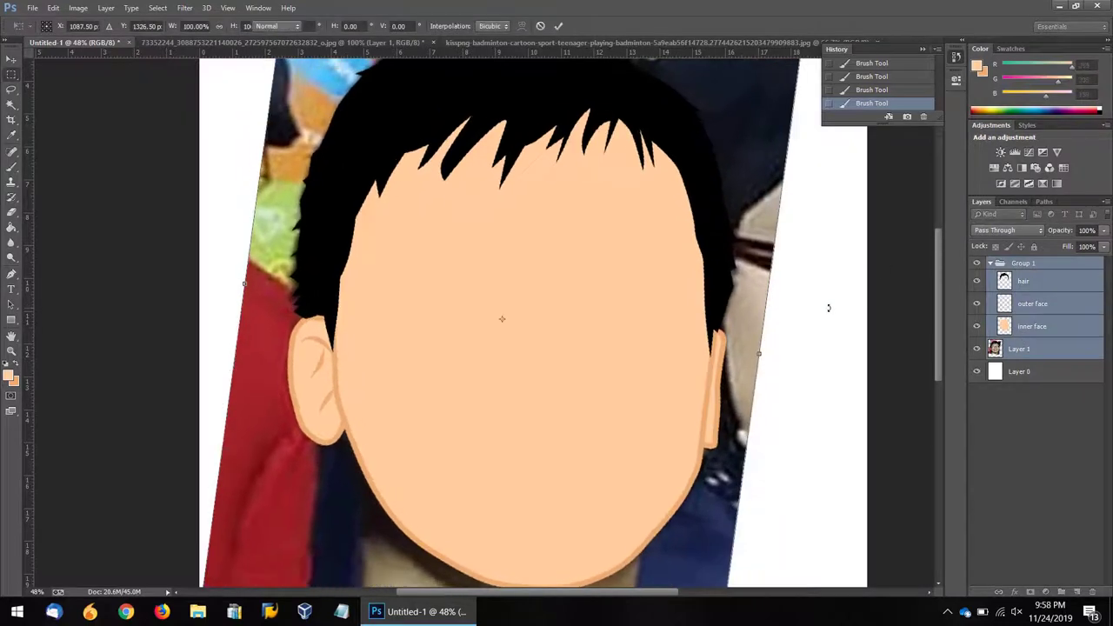
key(Return)
Step: Hide the inner face fill and pen-trace a curved chin path on 'outer face'
click(977, 326)
scroll(556, 522, up, 3)
click(1035, 304)
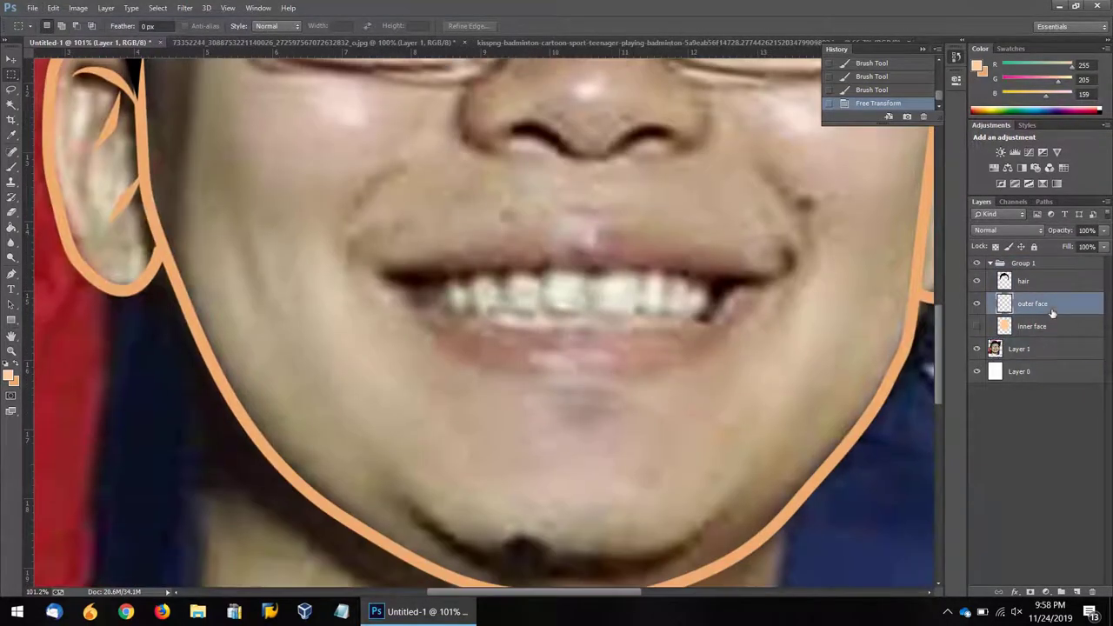
key(p)
drag(454, 550, 477, 566)
drag(603, 574, 666, 566)
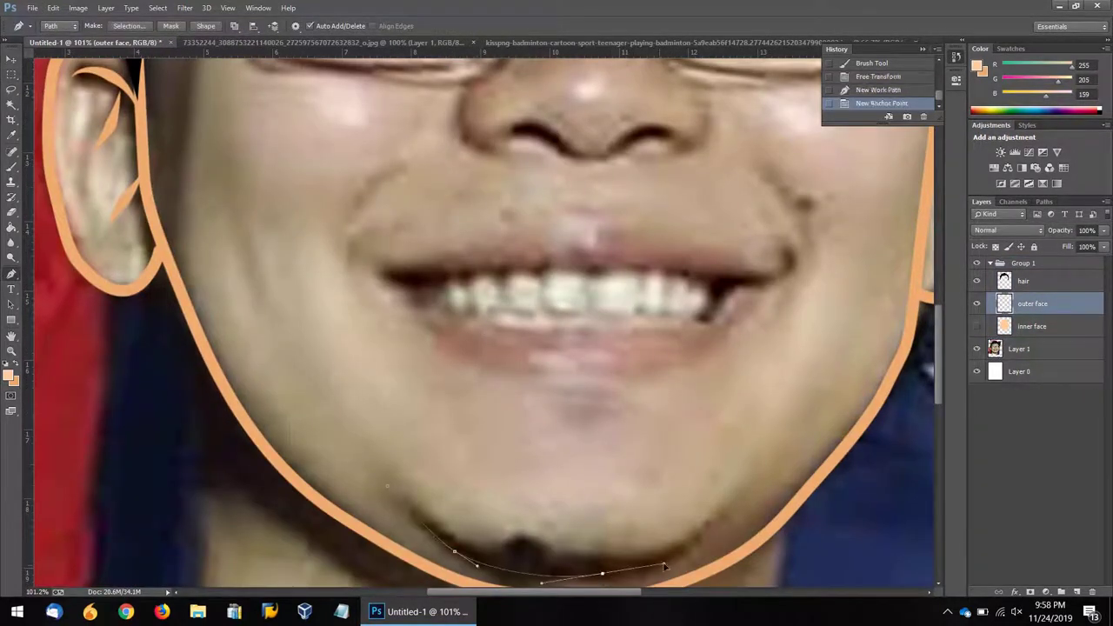
drag(710, 527, 728, 504)
Step: Attempt a stroke on the chin path, then undo that first stroke
right_click(661, 148)
click(11, 337)
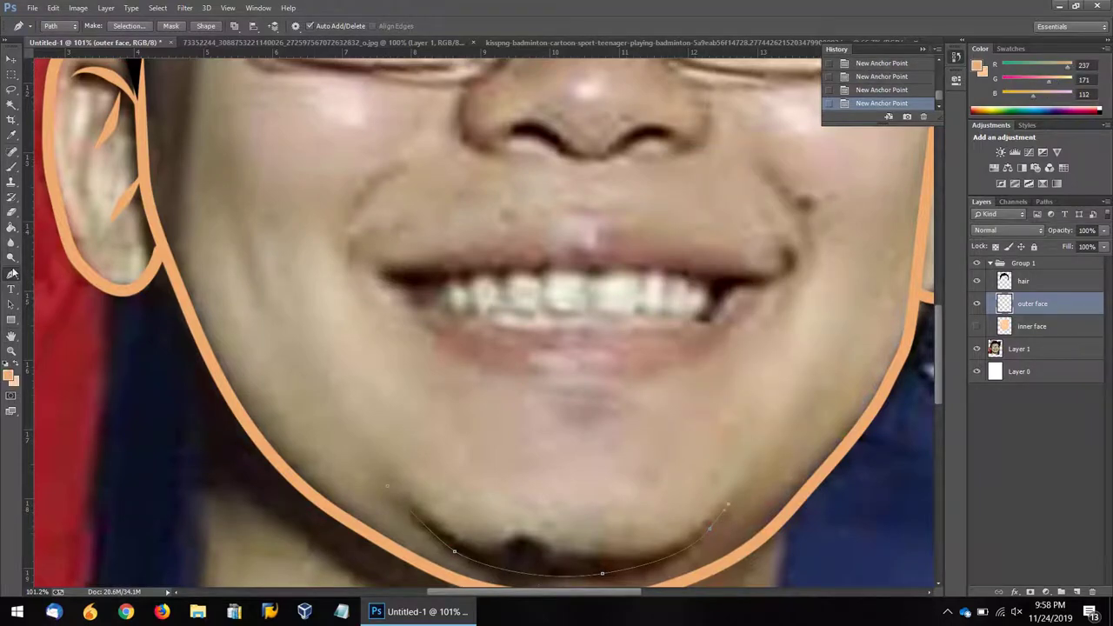
right_click(414, 70)
click(452, 174)
click(634, 206)
right_click(503, 301)
key(ctrl+z)
Step: Stroke the chin path with the peach brush and delete the path
click(12, 165)
right_click(428, 338)
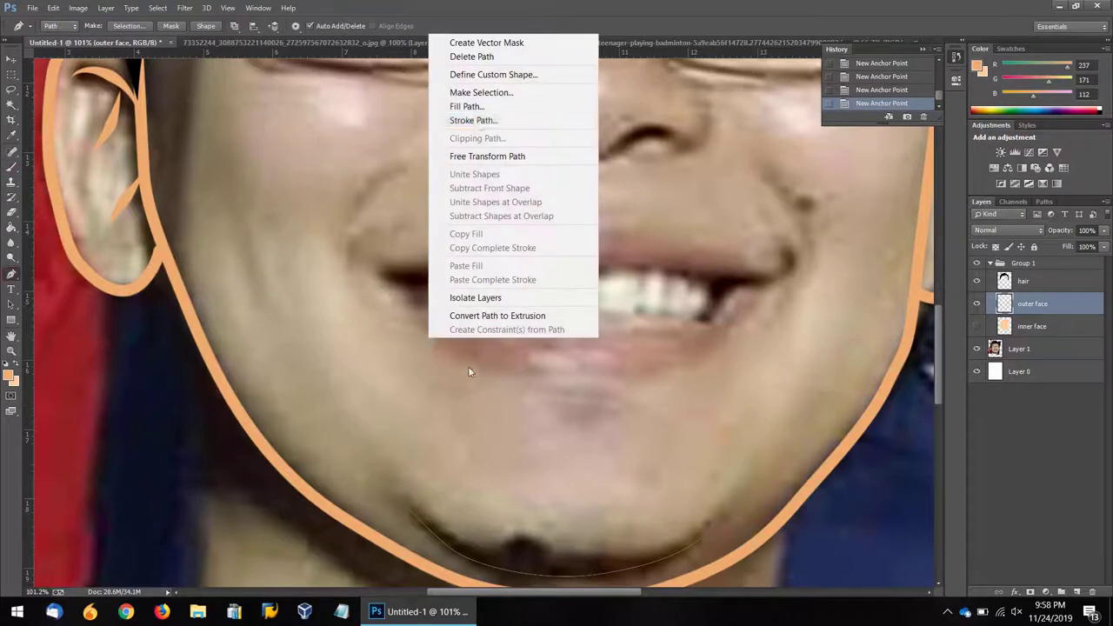
click(470, 122)
click(631, 199)
right_click(335, 238)
click(374, 266)
key(v)
scroll(560, 384, up, 5)
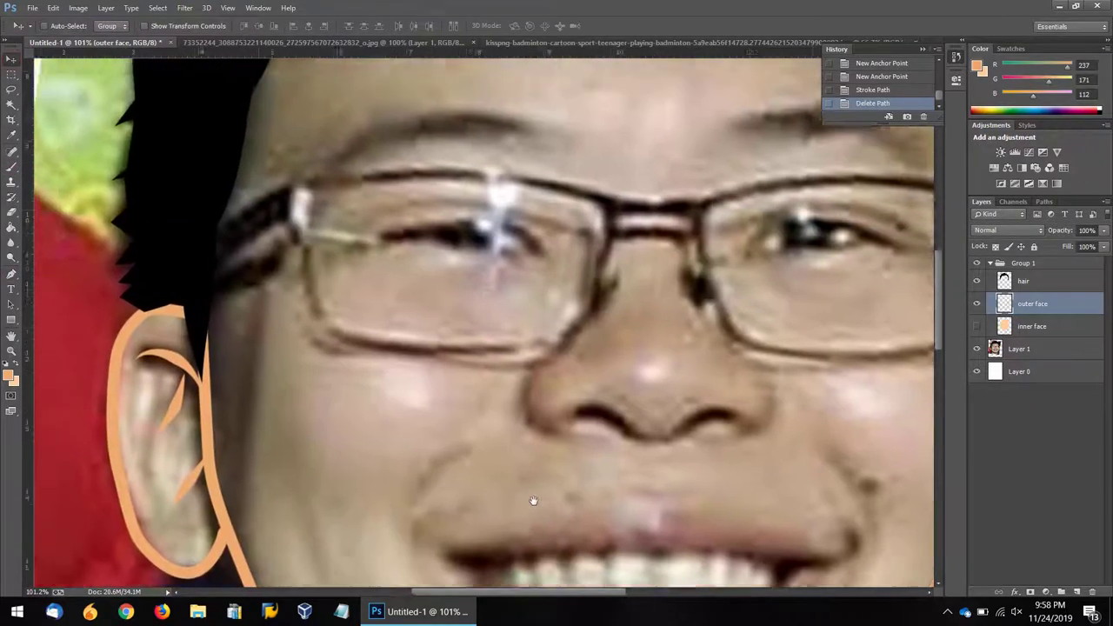
scroll(531, 502, up, 1)
Step: Create a new layer named 'face'
click(105, 8)
click(300, 20)
text(face)
key(Return)
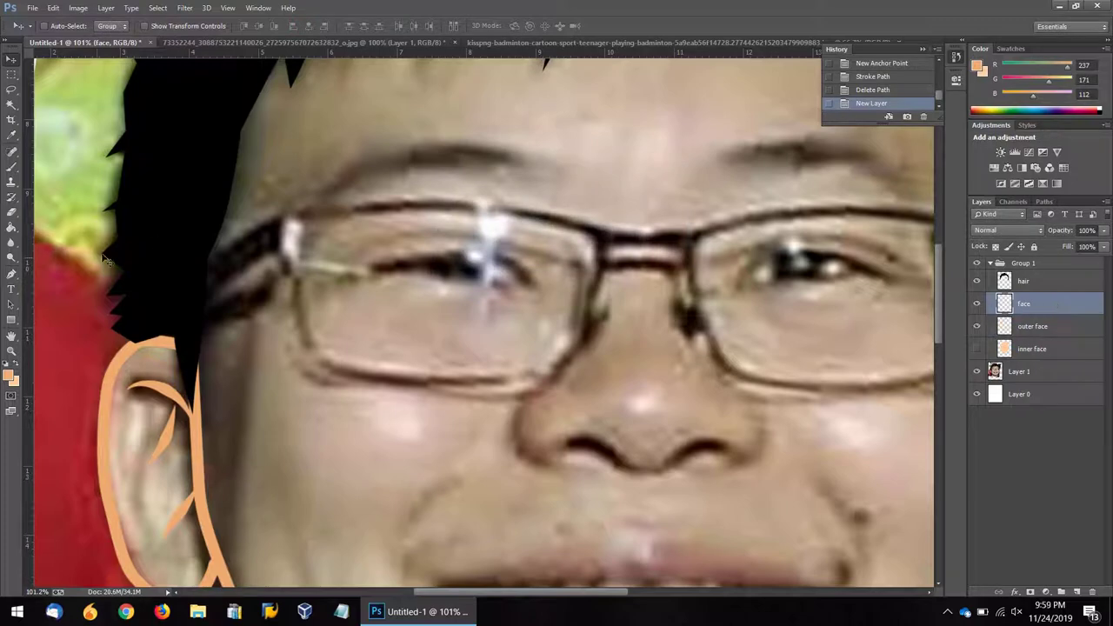
Step: Set the foreground colour to black and undo a stray brush stroke
click(14, 274)
click(10, 378)
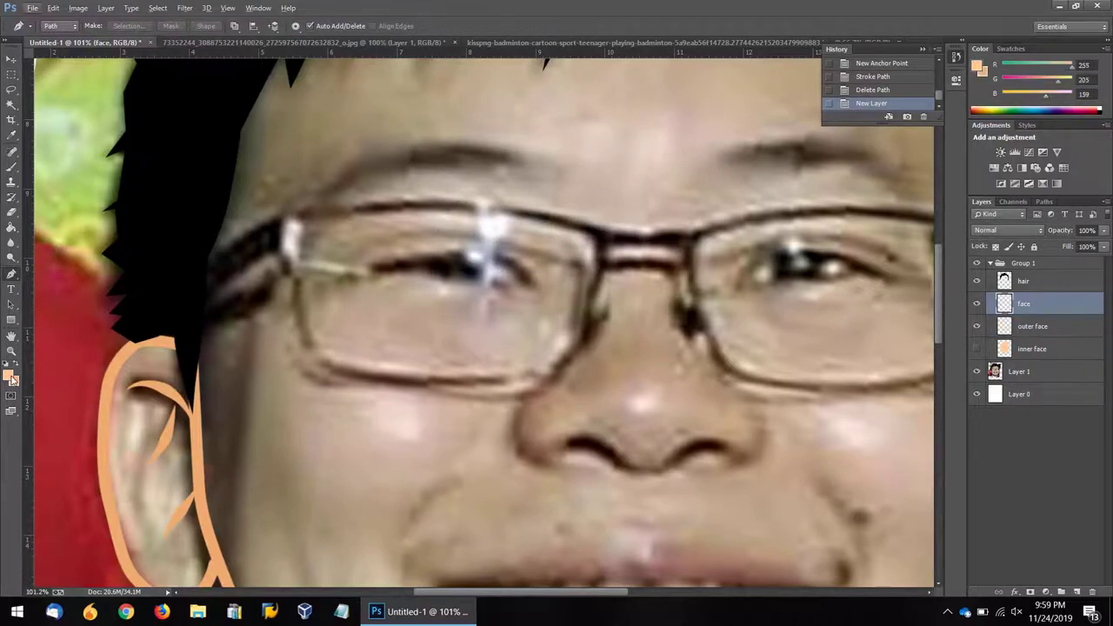
click(415, 318)
key(Return)
click(11, 167)
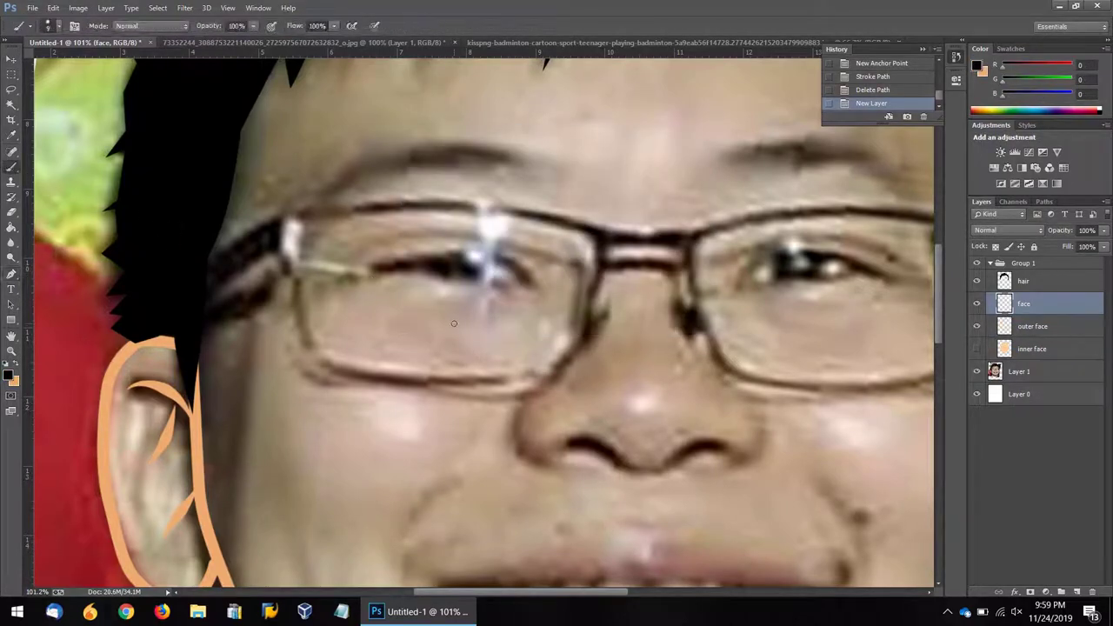
key(ctrl+z)
key(p)
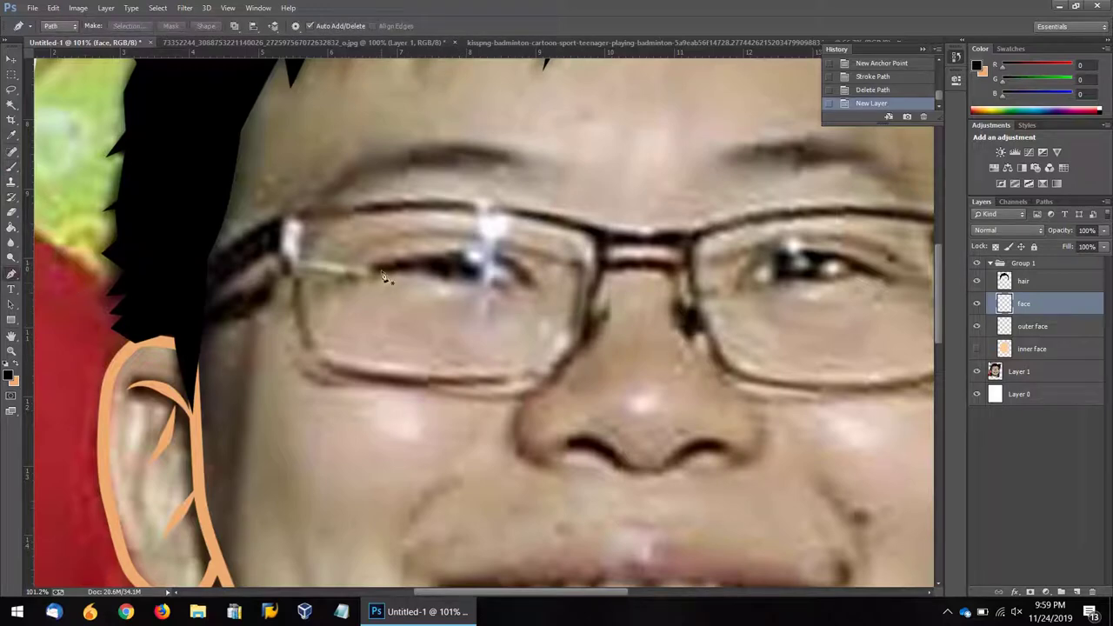
Step: Pen-trace along the left glasses rim and an outline around the right eye
click(381, 271)
click(459, 255)
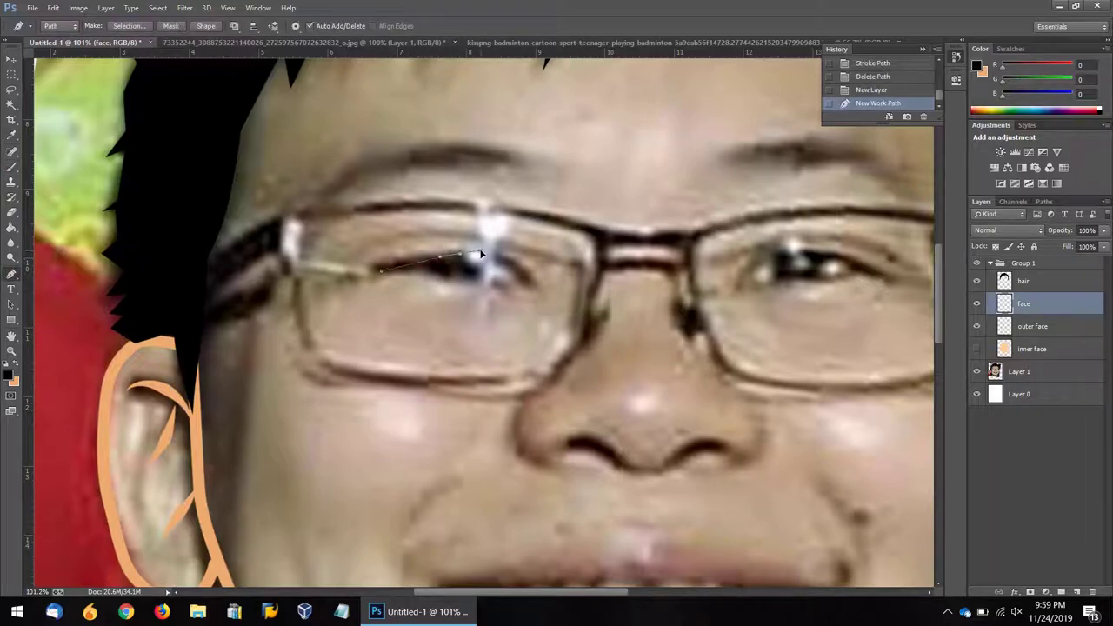
click(479, 251)
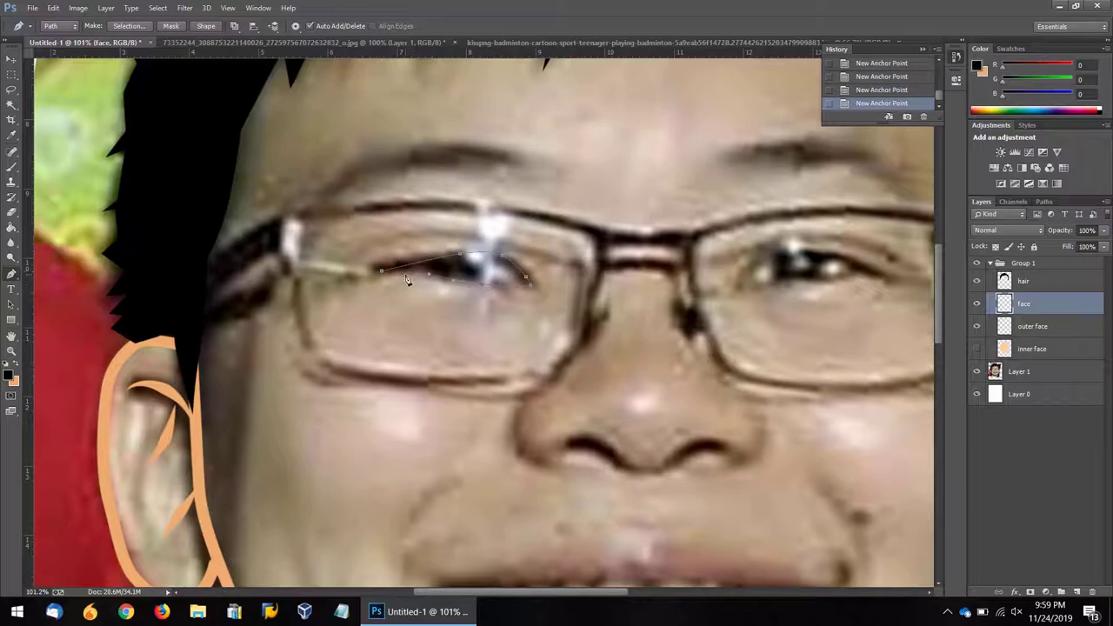
drag(527, 286, 353, 302)
click(596, 275)
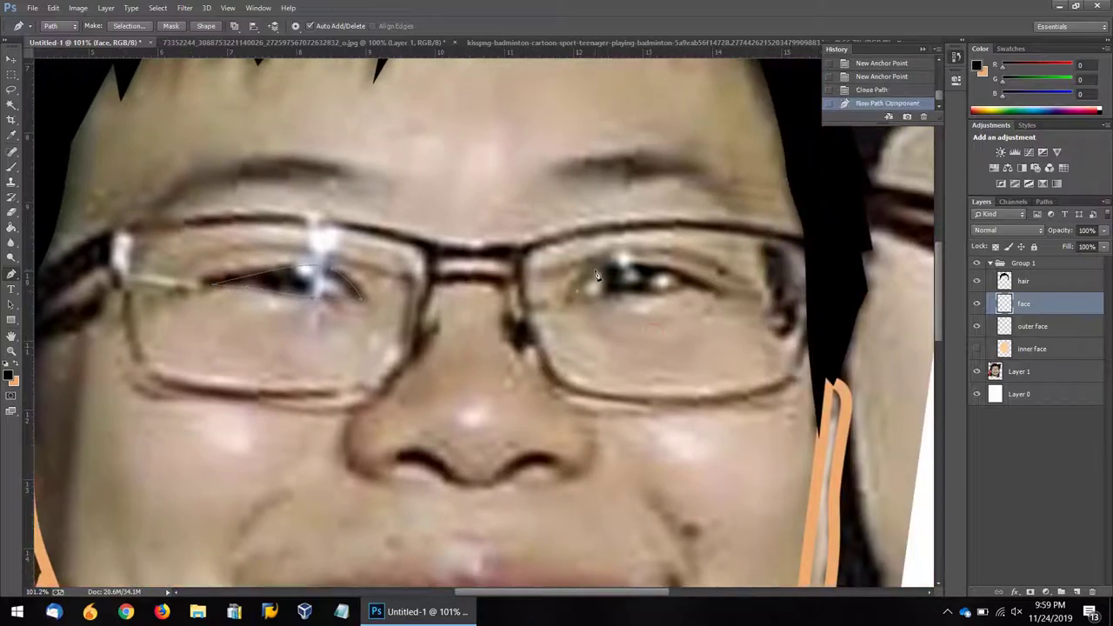
click(624, 260)
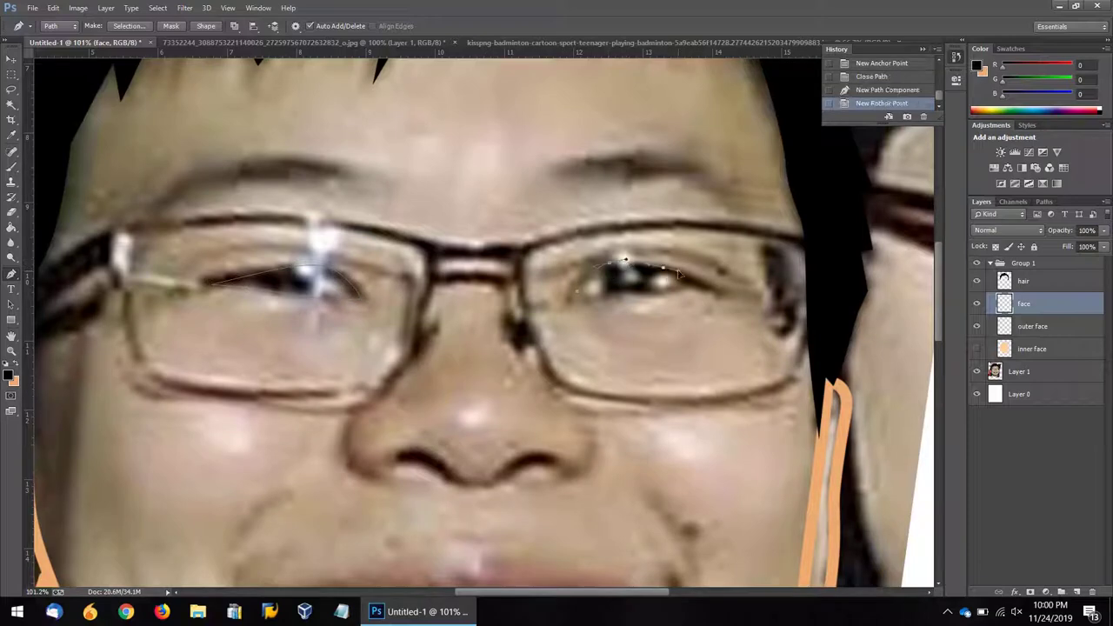
click(663, 268)
click(704, 285)
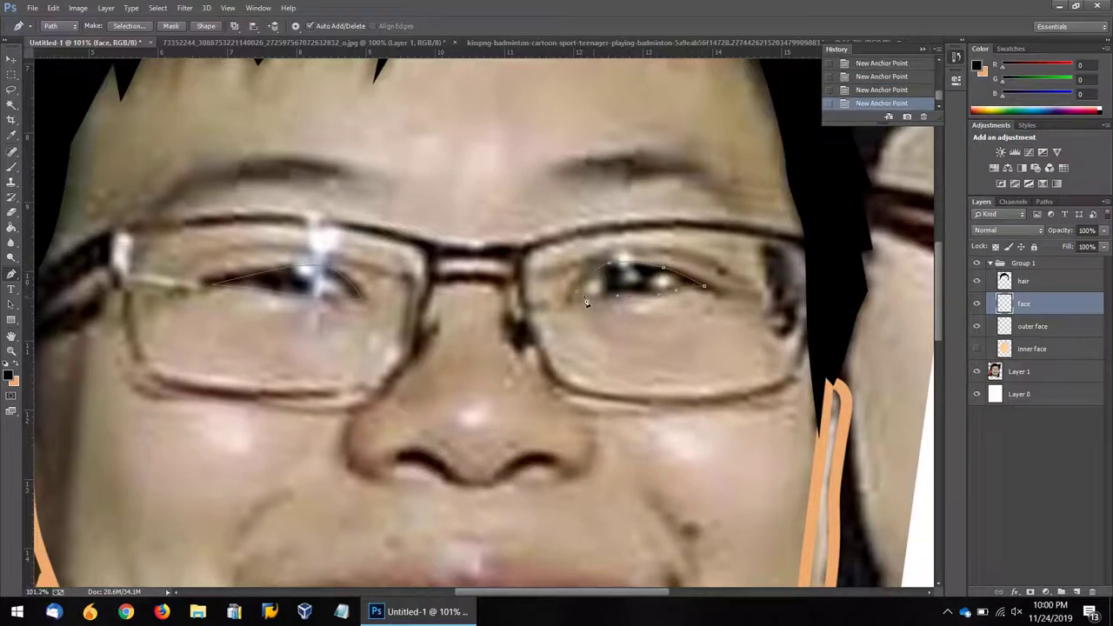
Step: Stroke the eye outline, undo it, then convert the eye paths to a selection
right_click(621, 279)
click(683, 370)
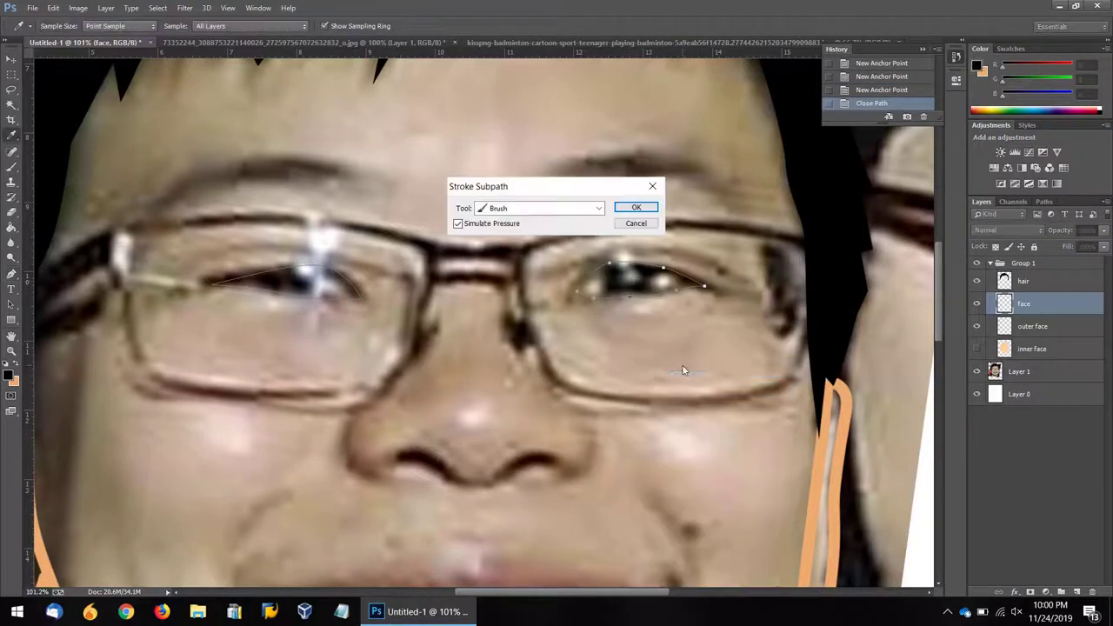
click(637, 209)
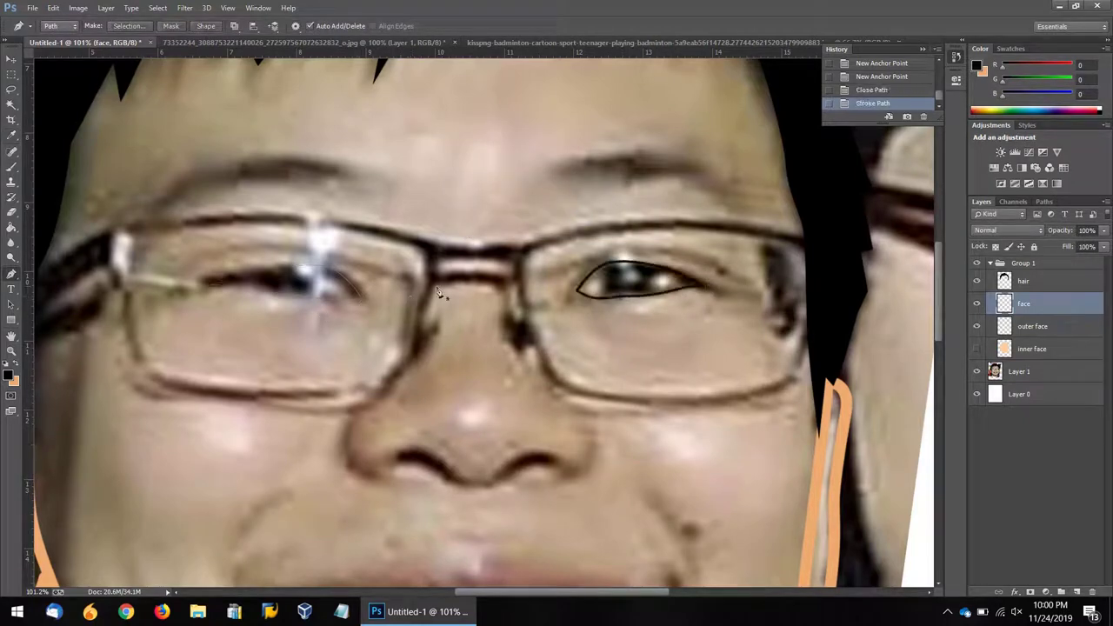
click(873, 90)
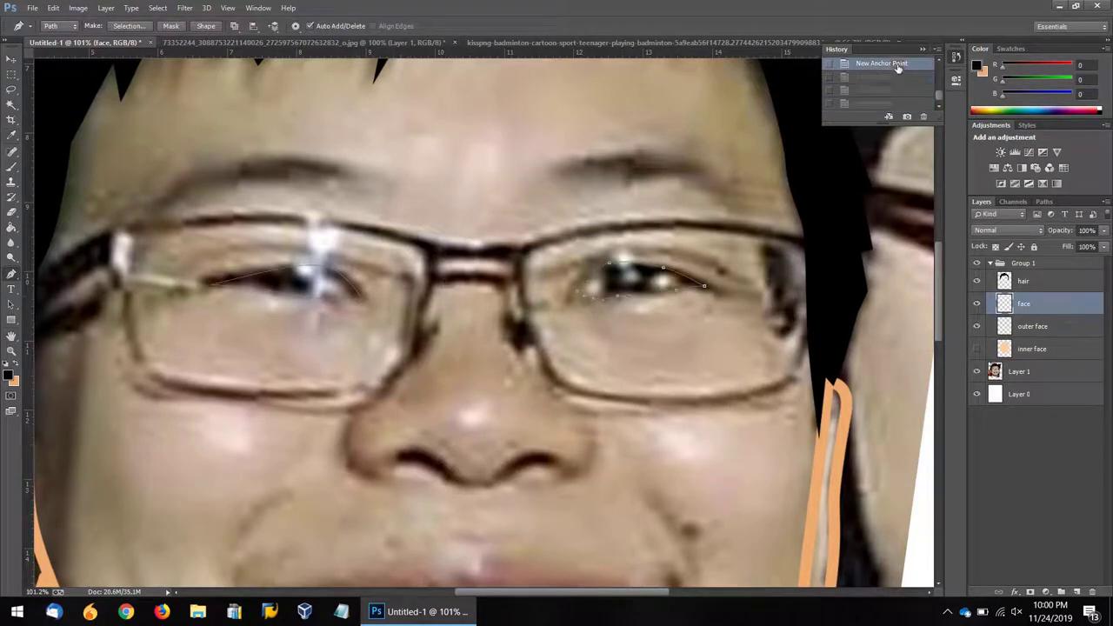
right_click(477, 319)
click(526, 69)
click(634, 191)
Step: Paint both eye shapes solid white inside the selection
key(i)
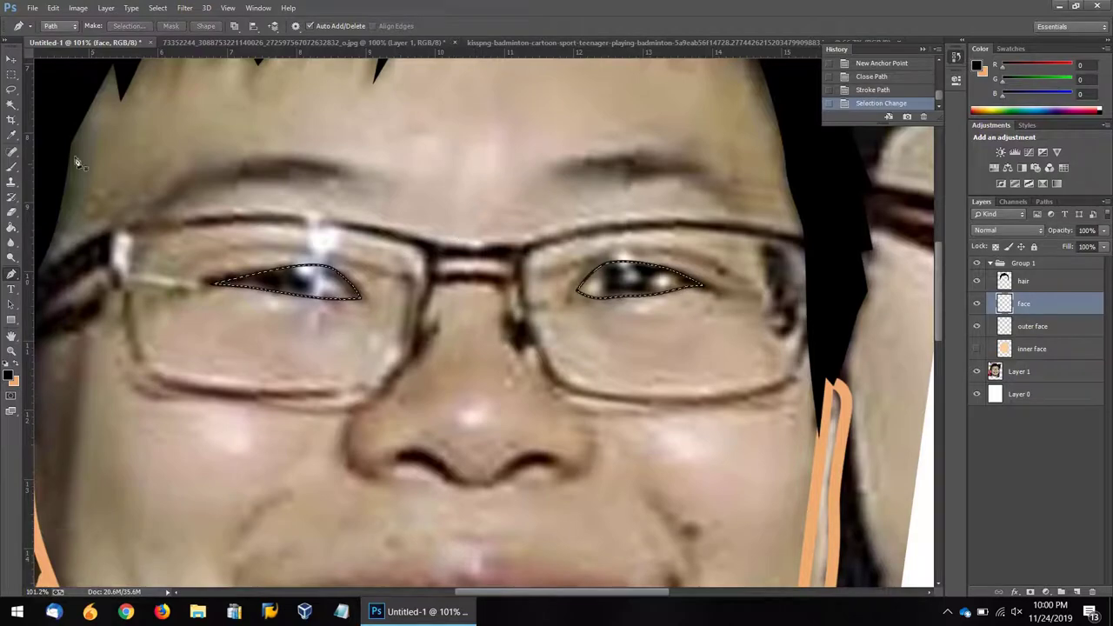
click(9, 375)
drag(216, 290, 738, 287)
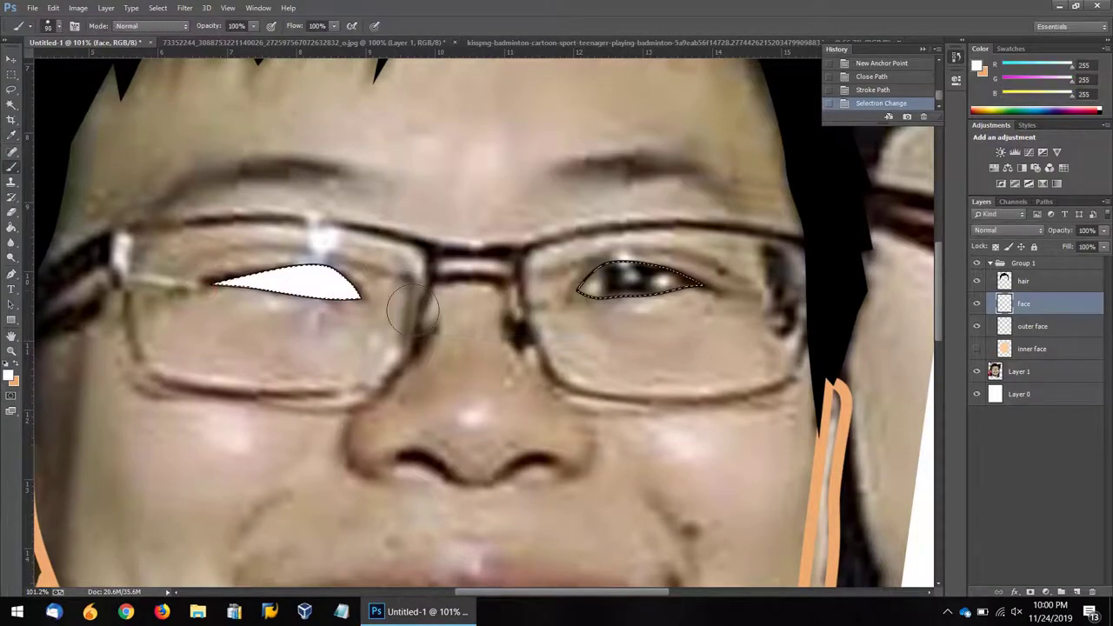
Step: On a new Layer 2, paint round black (000000) pupils with a 100 brush
click(105, 8)
click(559, 22)
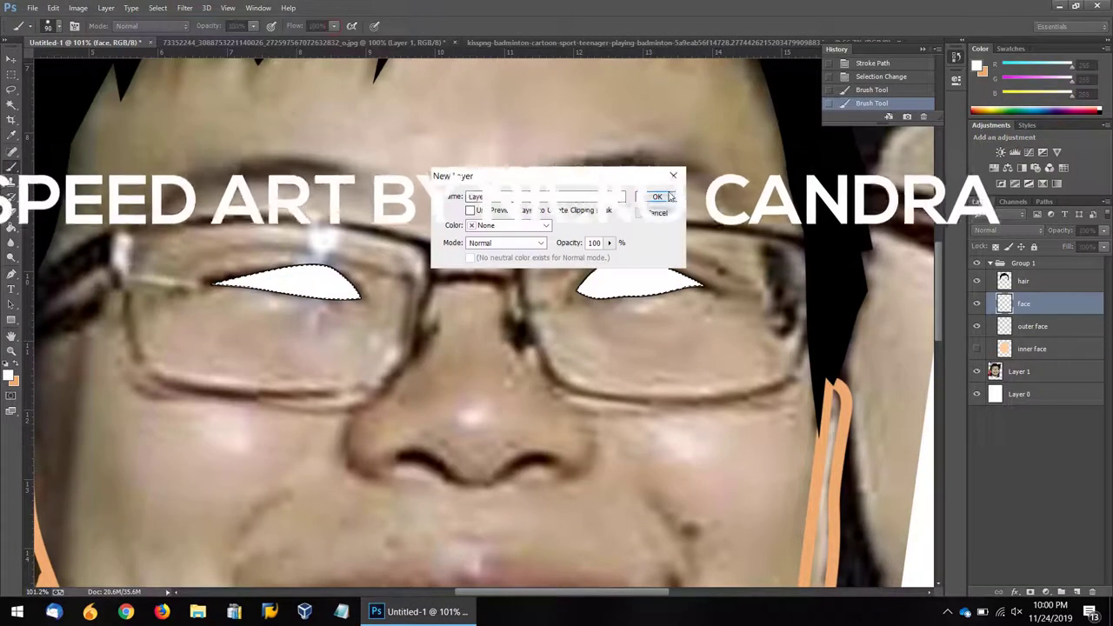
key(Return)
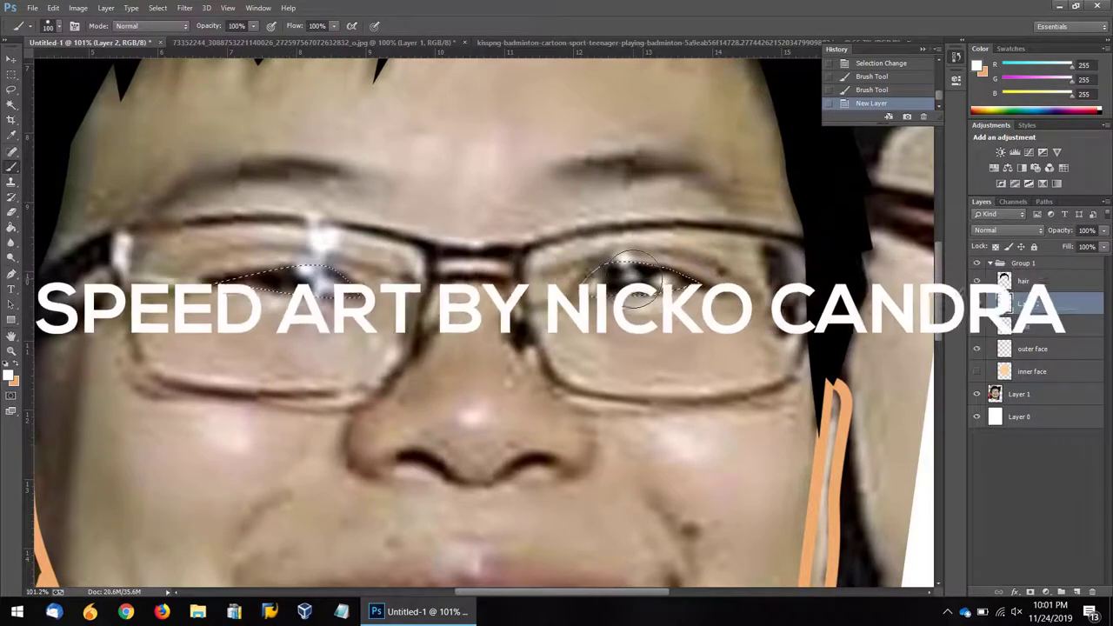
key(bracketright)
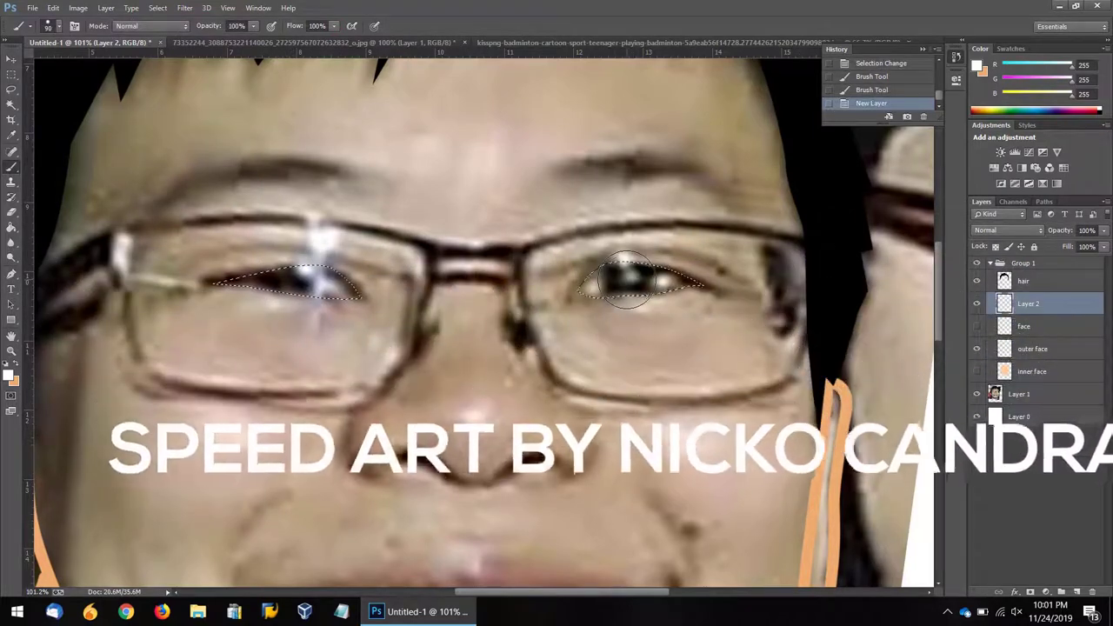
click(10, 374)
text(000000)
click(672, 157)
click(626, 278)
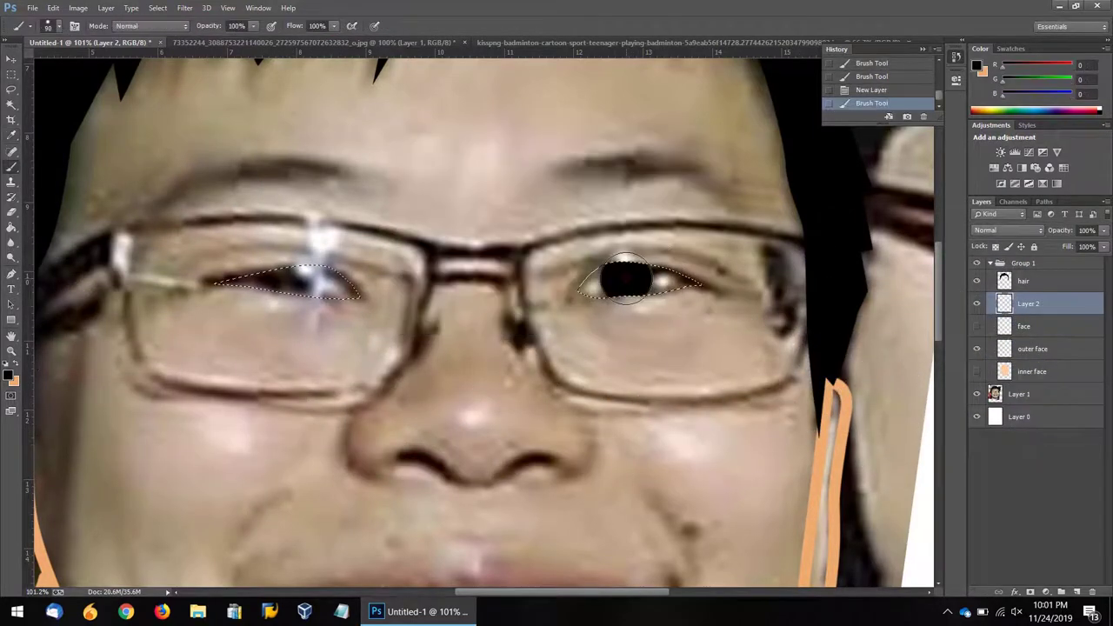
click(286, 279)
Step: Dab a white (ffffff) highlight on the pupils, deselect, and show the face layer
click(10, 375)
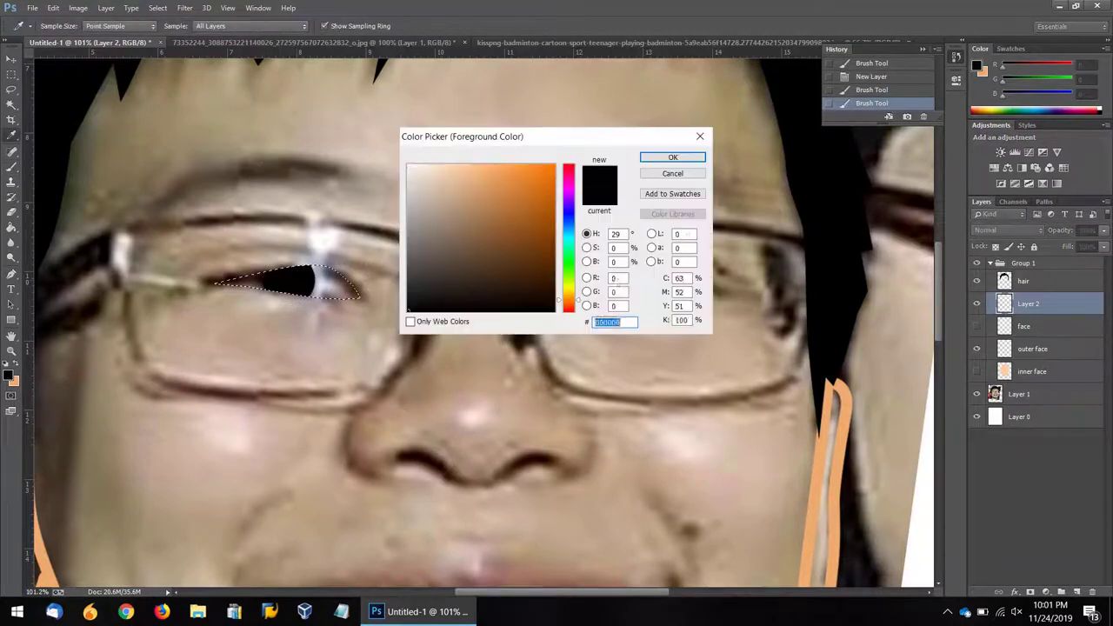
text(ffffff)
click(673, 157)
click(297, 277)
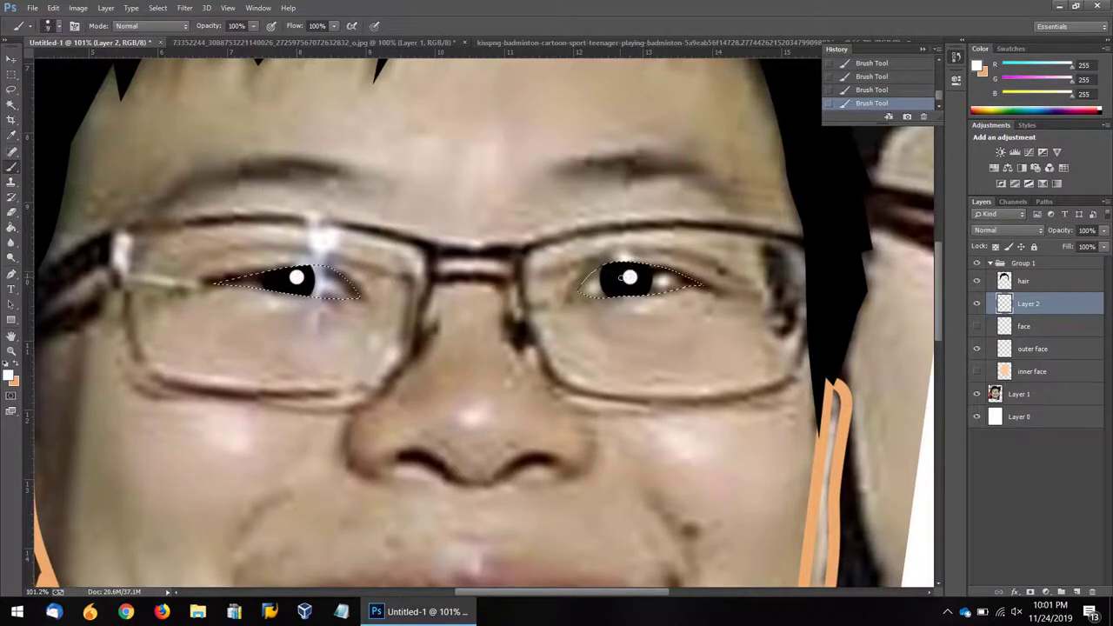
click(11, 74)
key(ctrl+d)
click(977, 326)
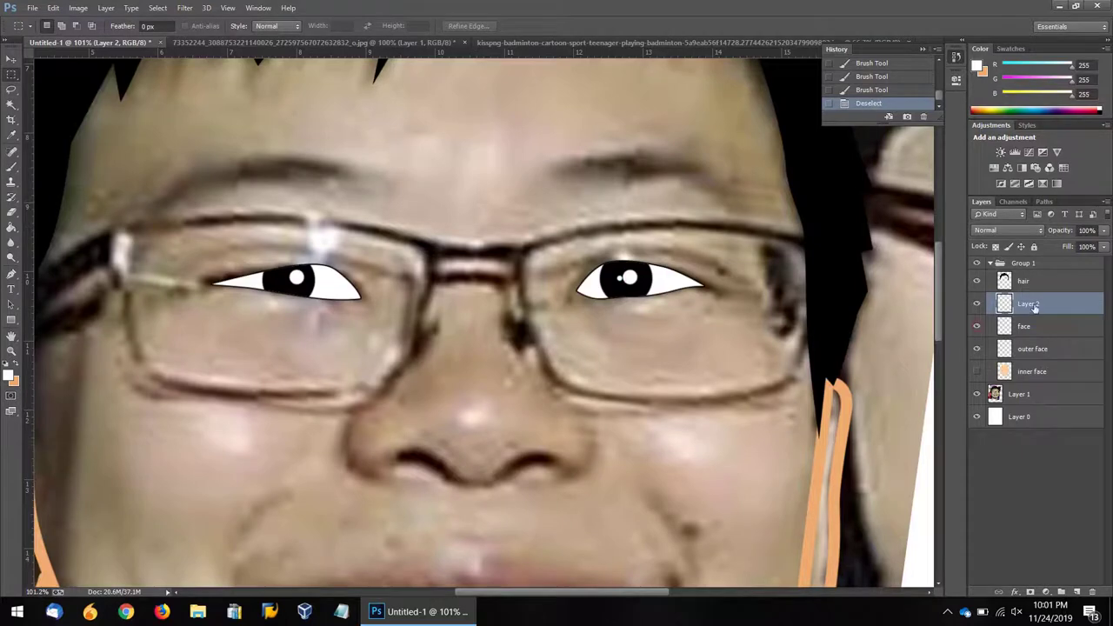
Step: Merge the pupil layer into 'face' and save the document as Untitled-1.psd
key(ctrl+e)
key(ctrl+shift+s)
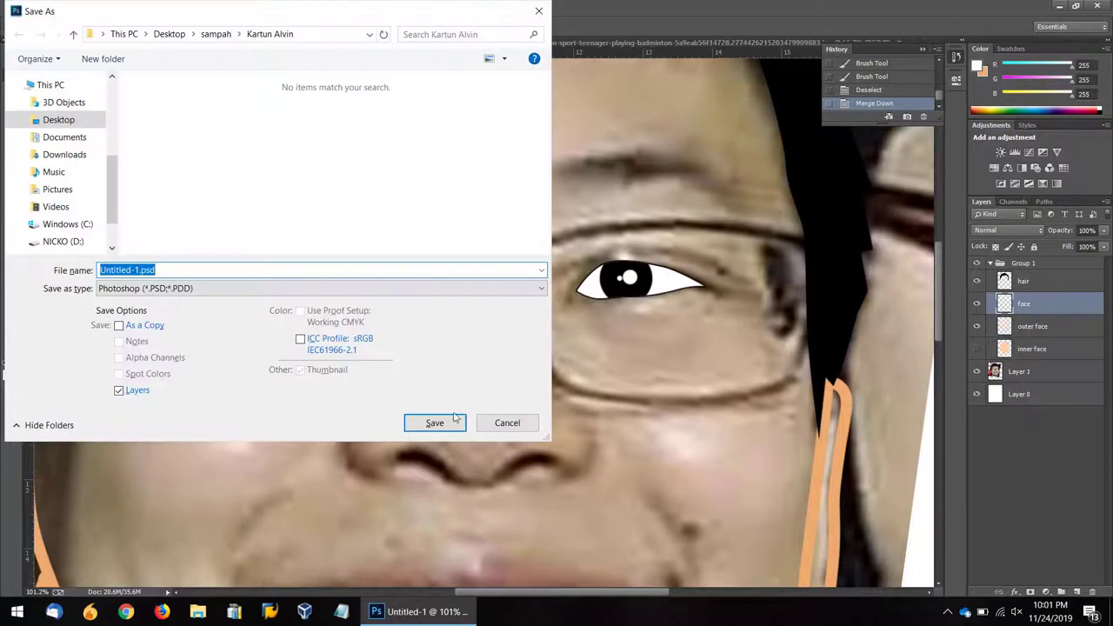
click(435, 422)
key(Return)
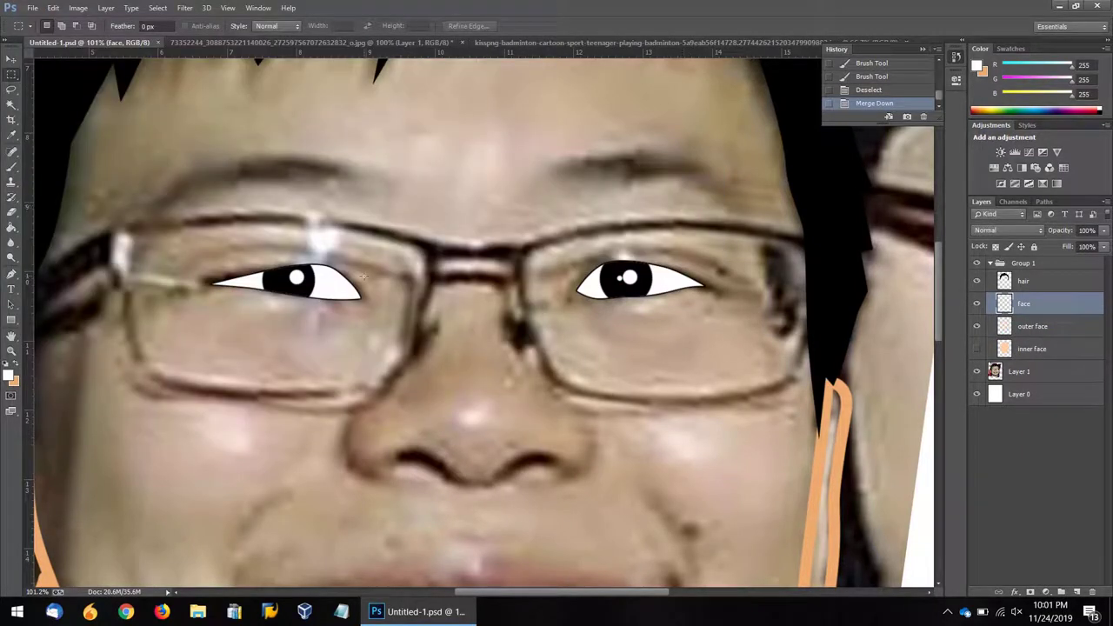
Step: Keep black as the foreground colour and pen-trace the left eyebrow outline
click(8, 375)
click(665, 158)
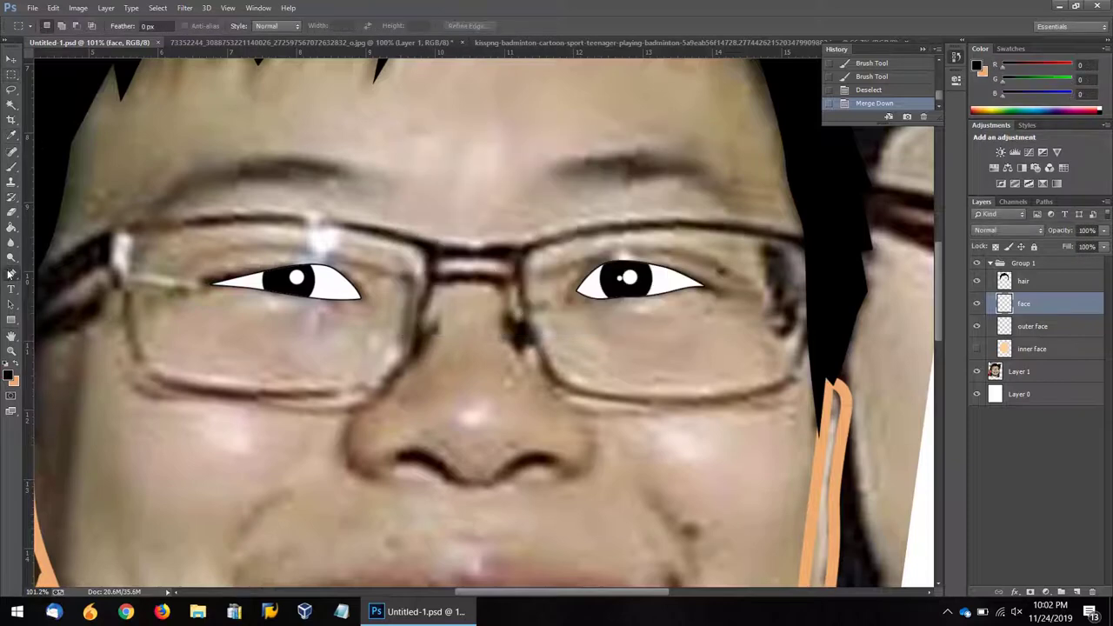
click(11, 274)
drag(161, 210, 208, 182)
click(271, 179)
click(292, 179)
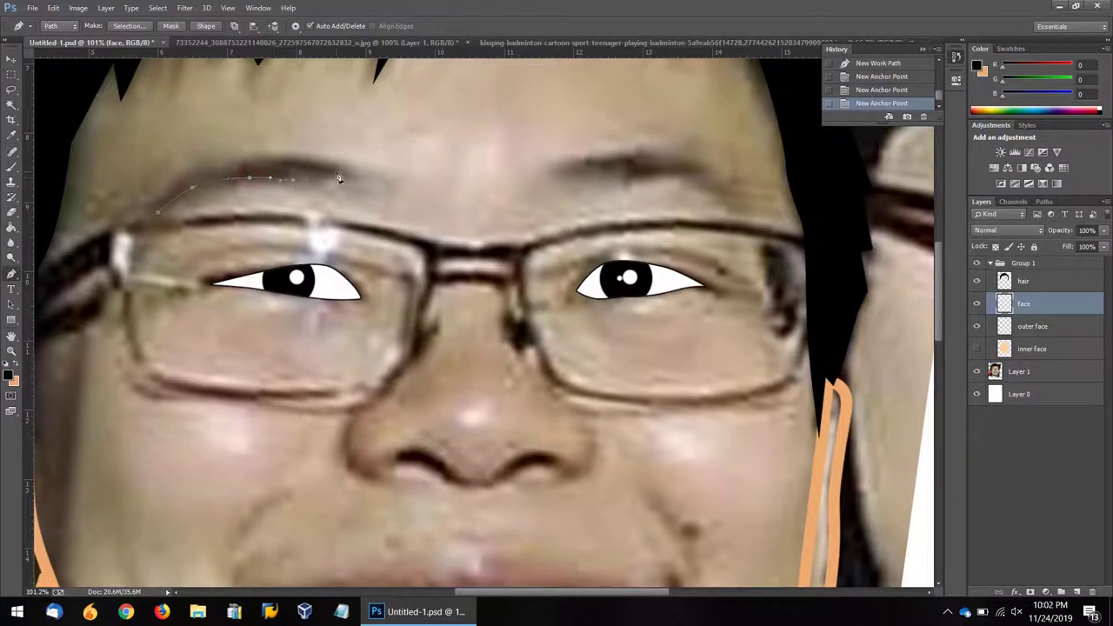
Step: Trace a closed outline around the right eyebrow
click(564, 164)
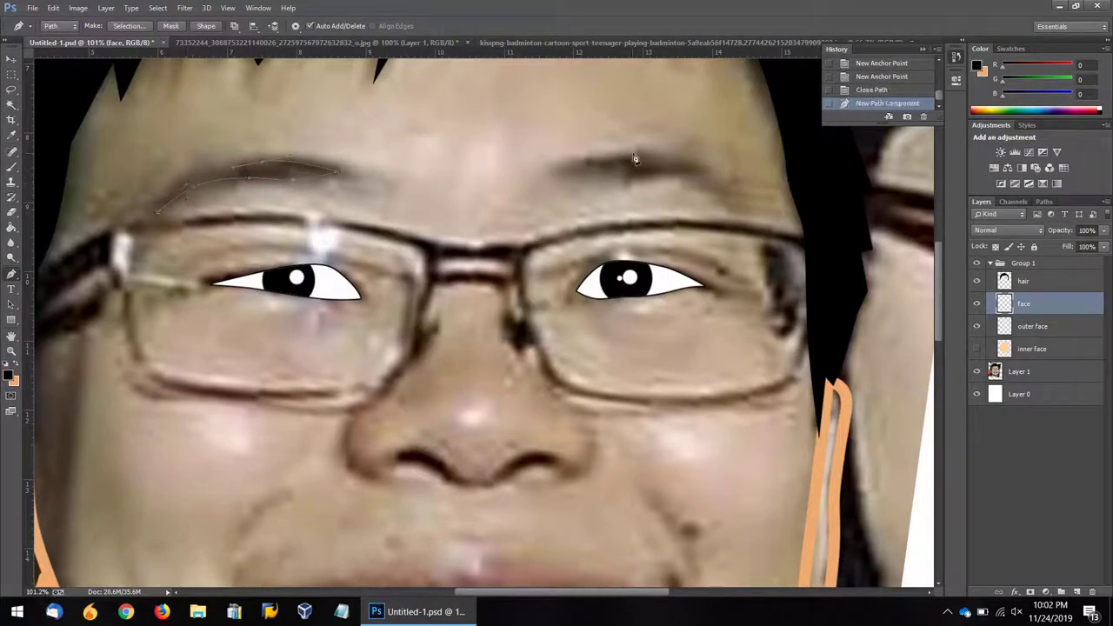
click(634, 154)
click(674, 166)
click(704, 169)
click(659, 176)
click(642, 178)
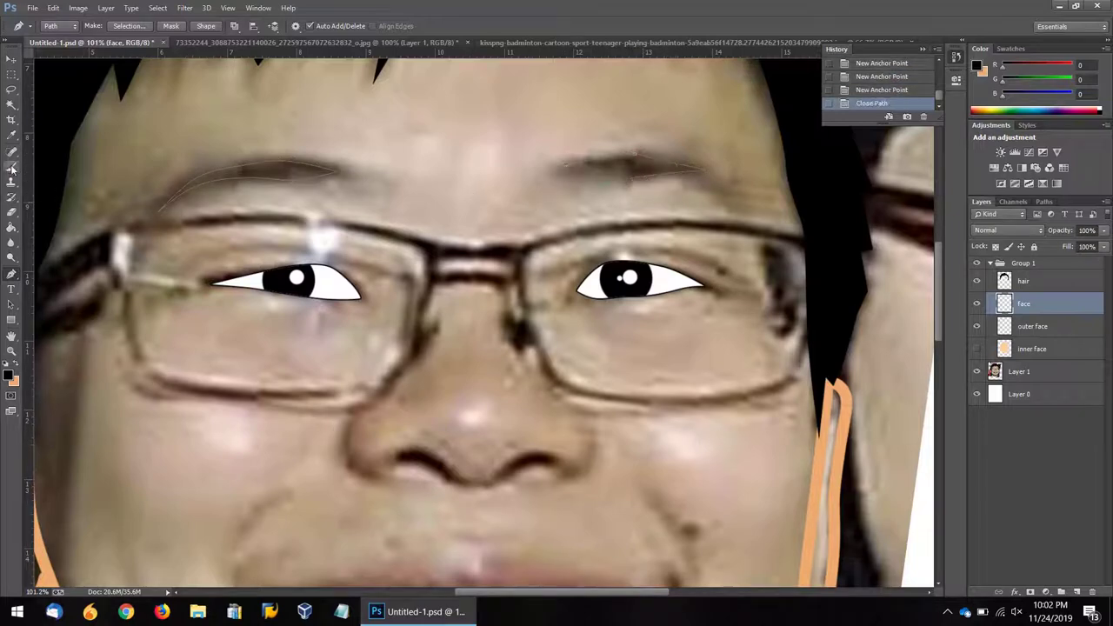
Step: Adjust the brush preset and stroke the eyebrow outlines
click(12, 169)
right_click(284, 242)
drag(554, 181, 565, 216)
click(12, 277)
right_click(402, 188)
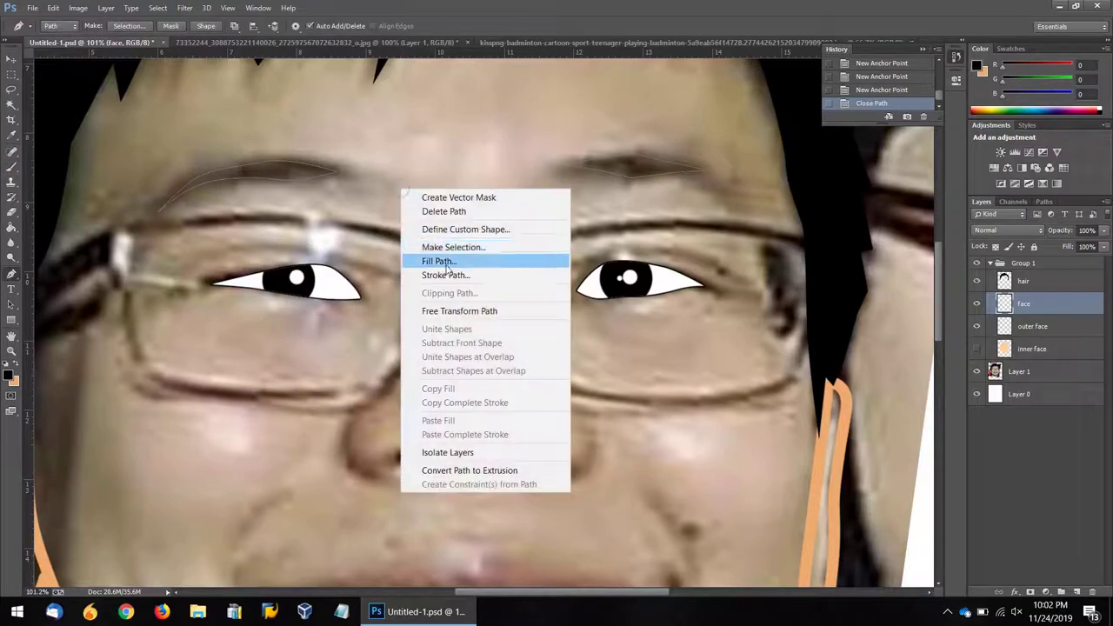
click(444, 275)
right_click(322, 192)
click(365, 262)
key(Return)
Step: Fill both eyebrow paths with solid black and delete the paths
right_click(322, 193)
click(365, 262)
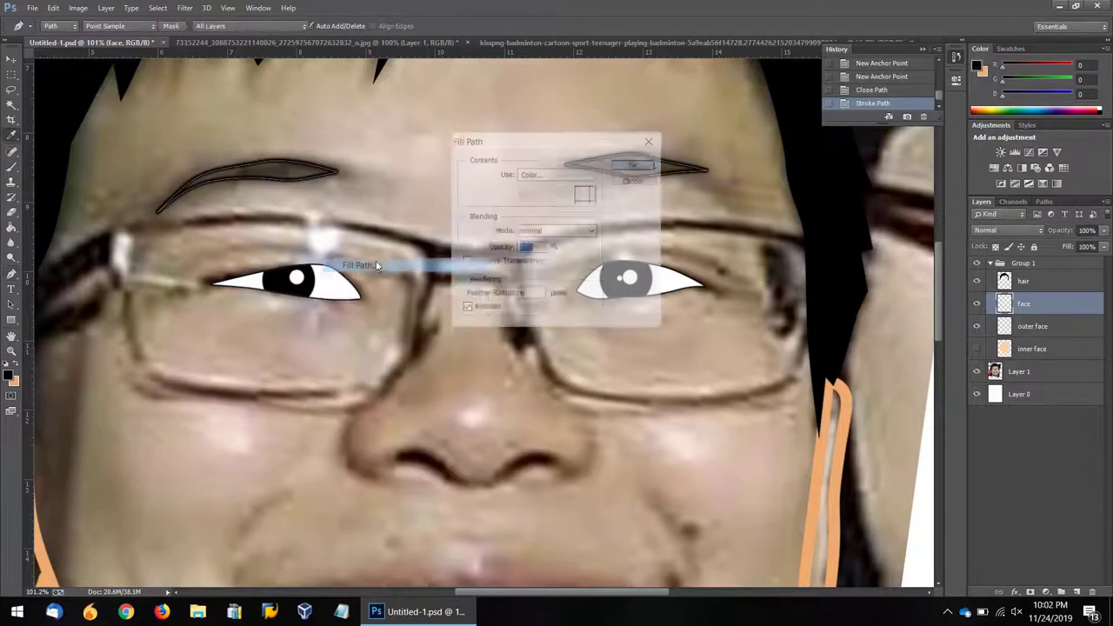
click(534, 171)
click(529, 199)
click(669, 159)
right_click(390, 148)
click(444, 167)
click(12, 60)
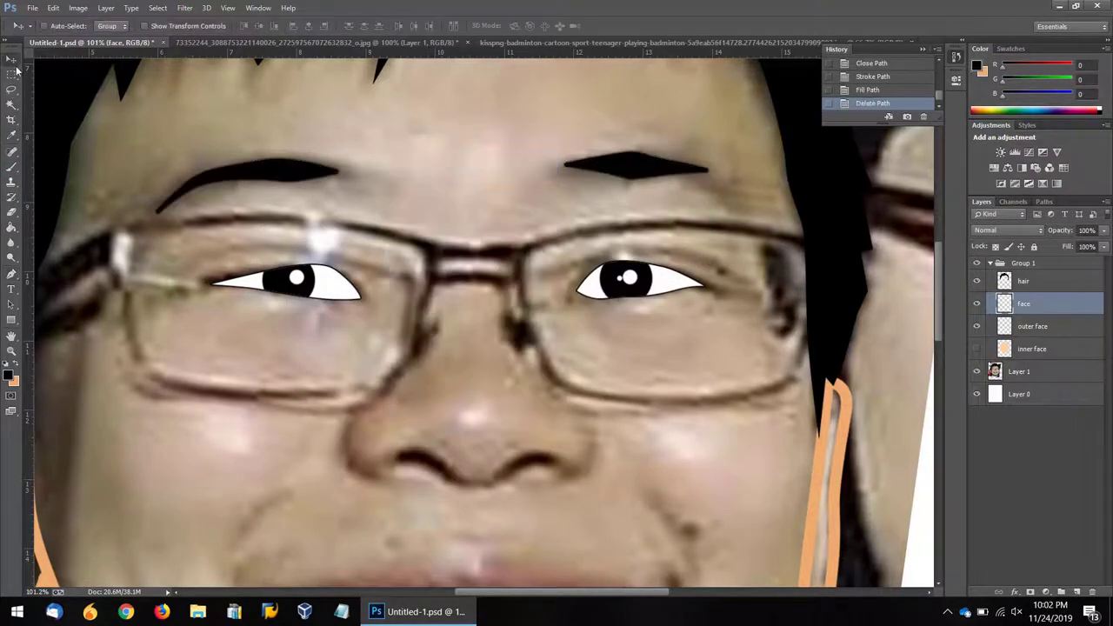
Step: Mask the 'face' layer, paint both eyebrows at 50% opacity, and hide the inner face
click(1030, 591)
key(b)
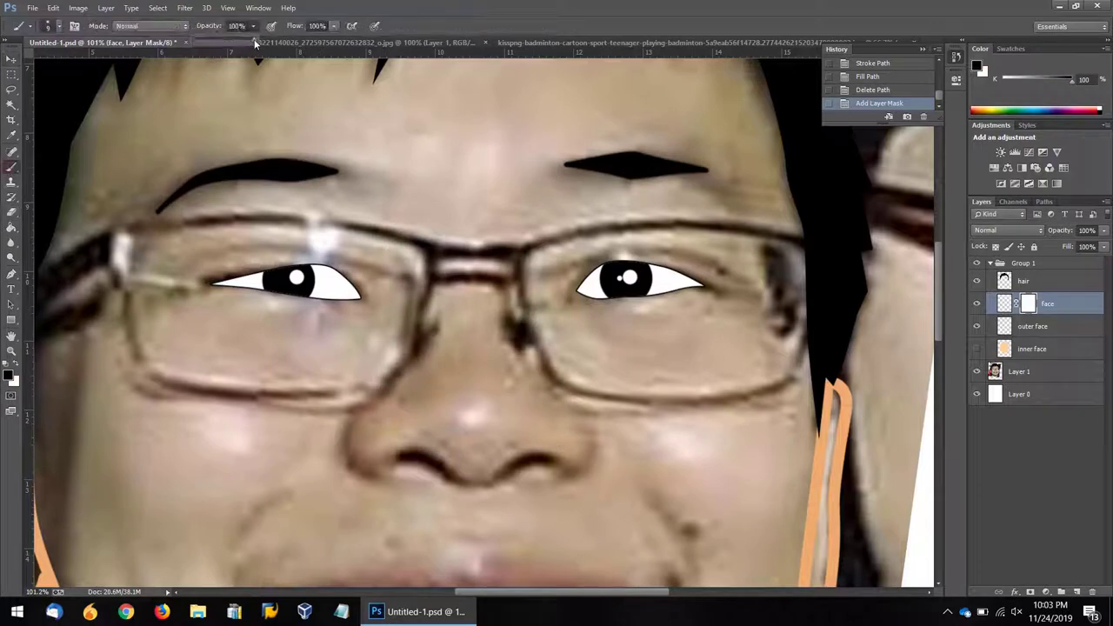
key(5)
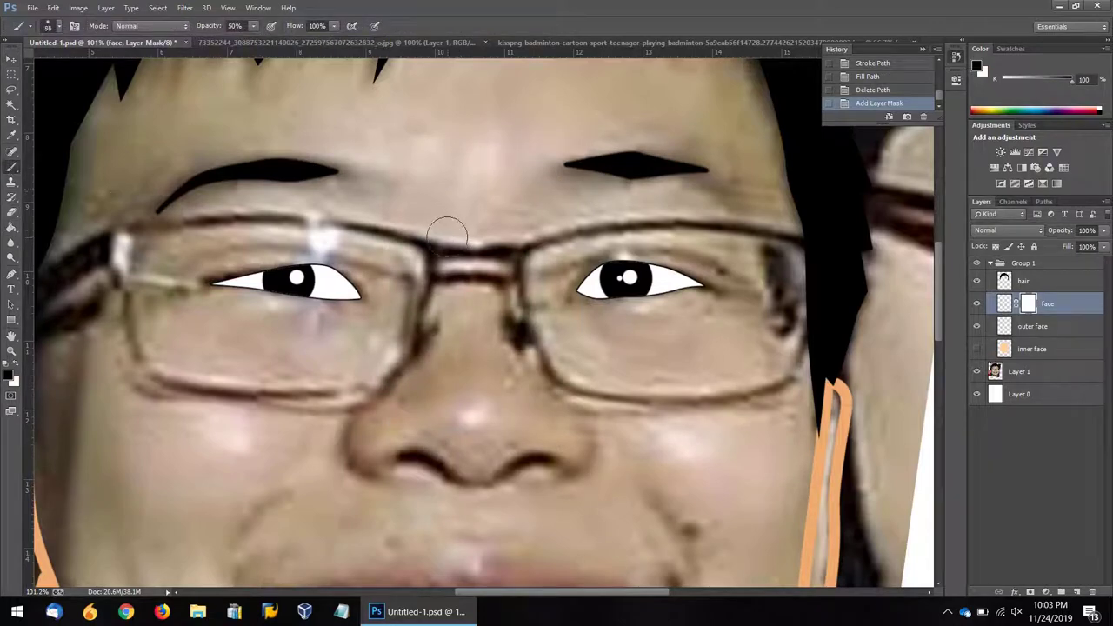
drag(161, 204, 367, 167)
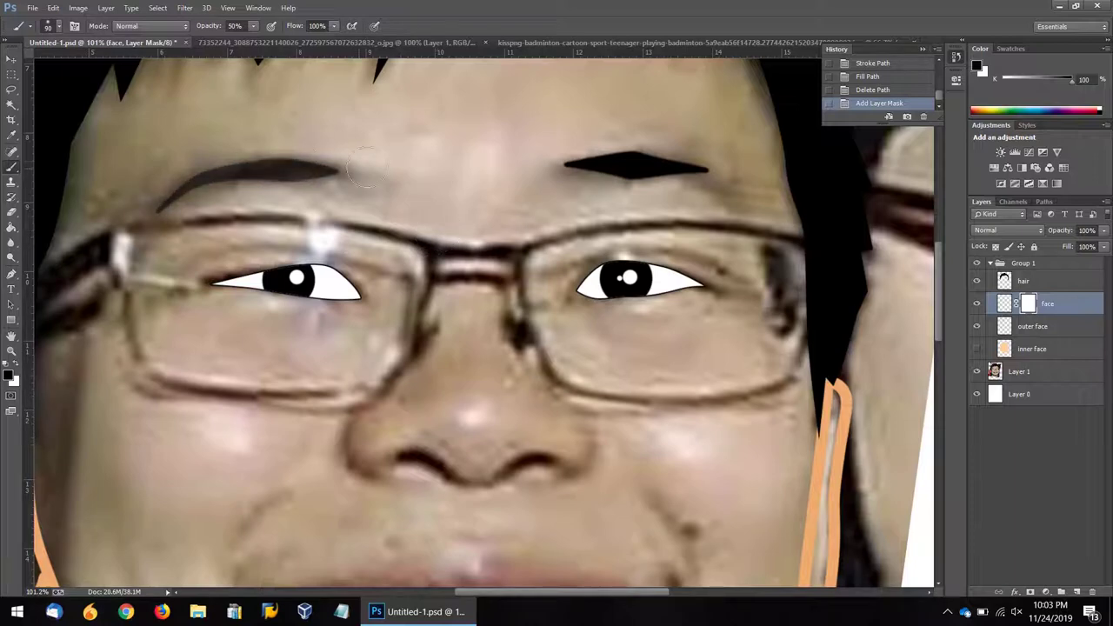
drag(565, 164, 709, 168)
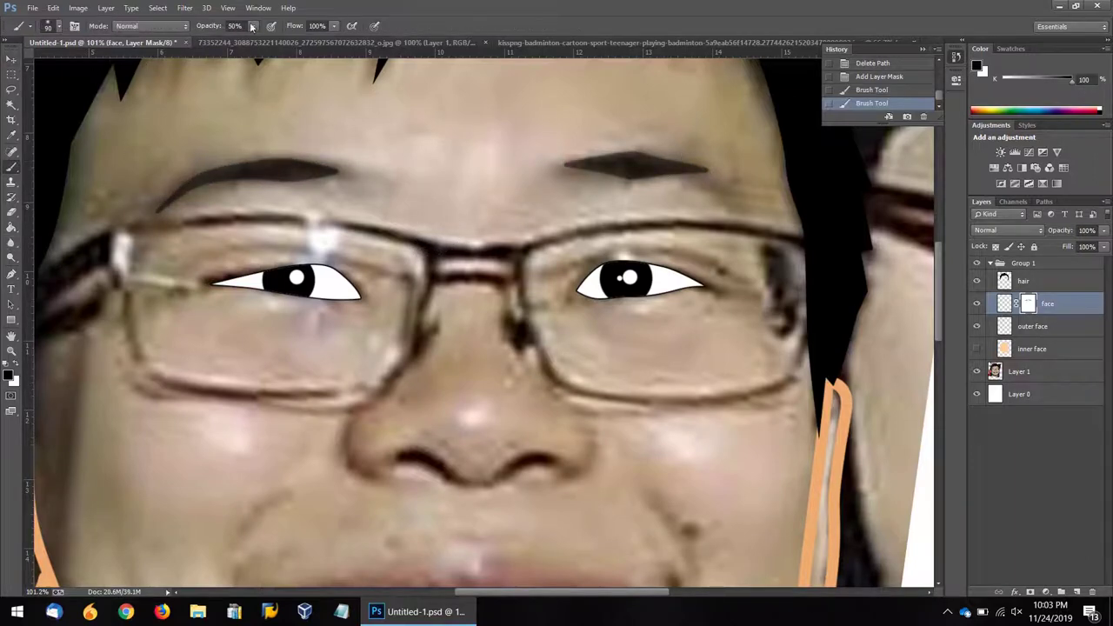
click(978, 351)
click(106, 8)
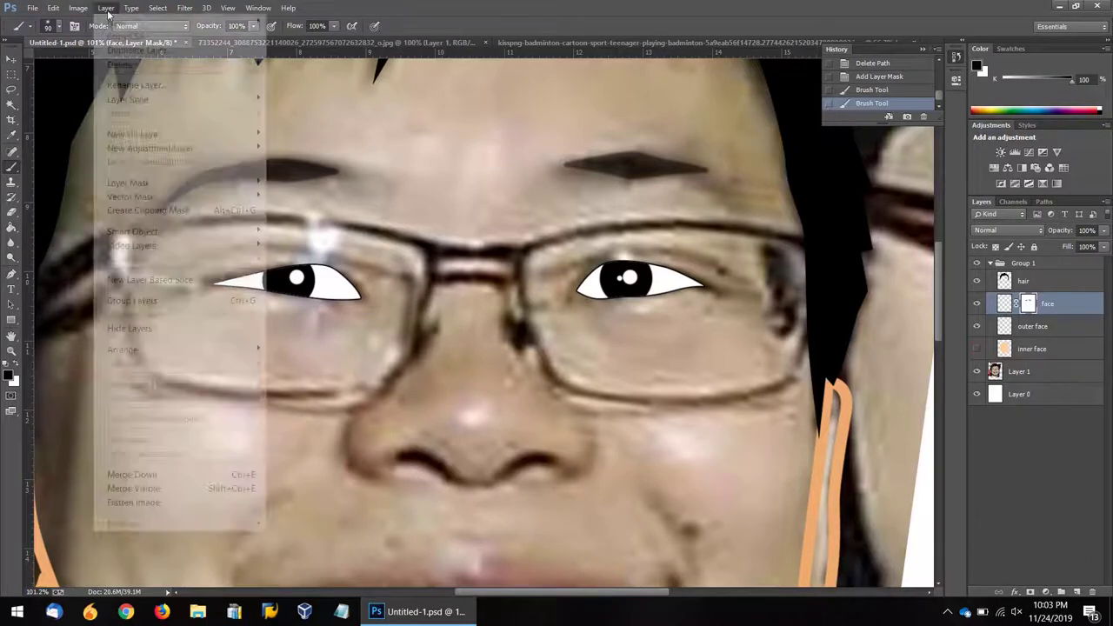
Step: Add a new layer named 'glasses'
click(277, 19)
text(glasses)
key(Return)
Step: Trace the left and right lens frames as one Pen path
click(12, 277)
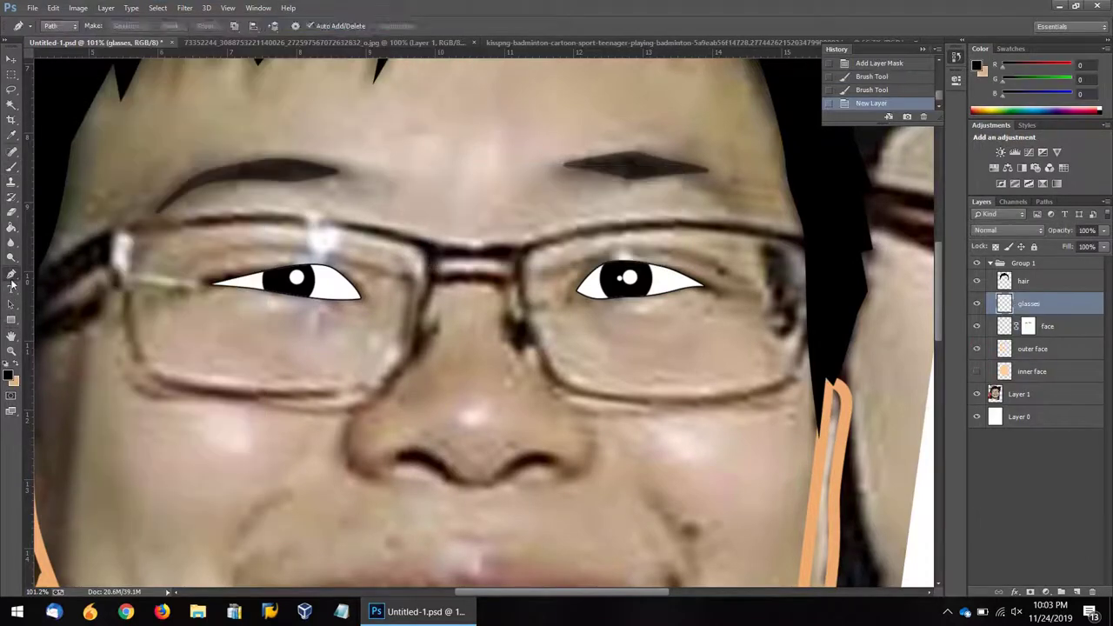
click(126, 230)
click(275, 217)
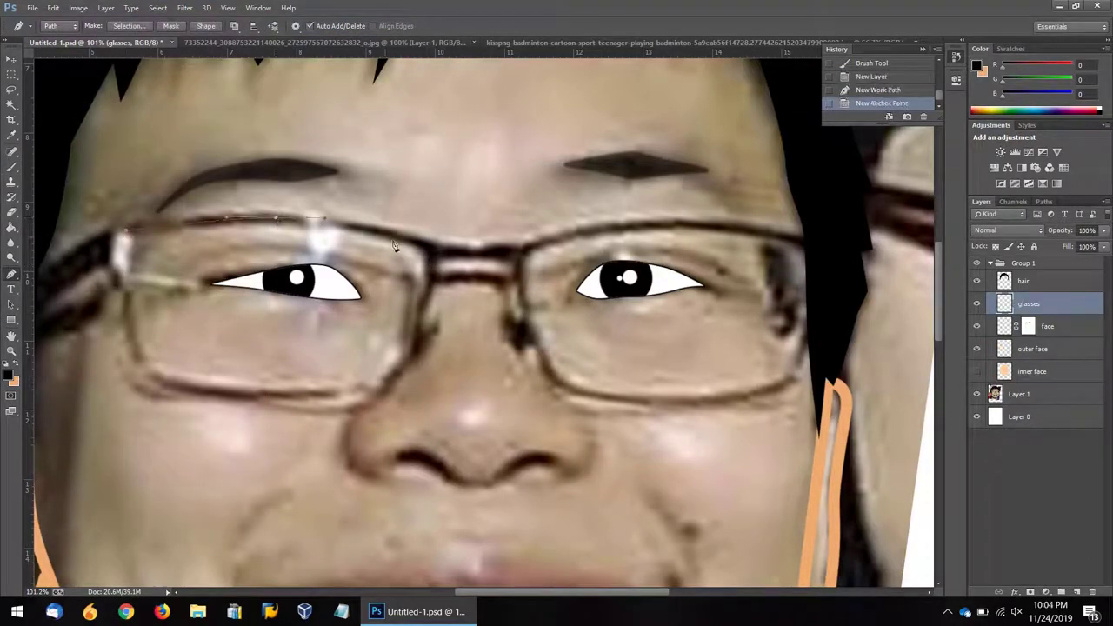
click(406, 239)
click(427, 246)
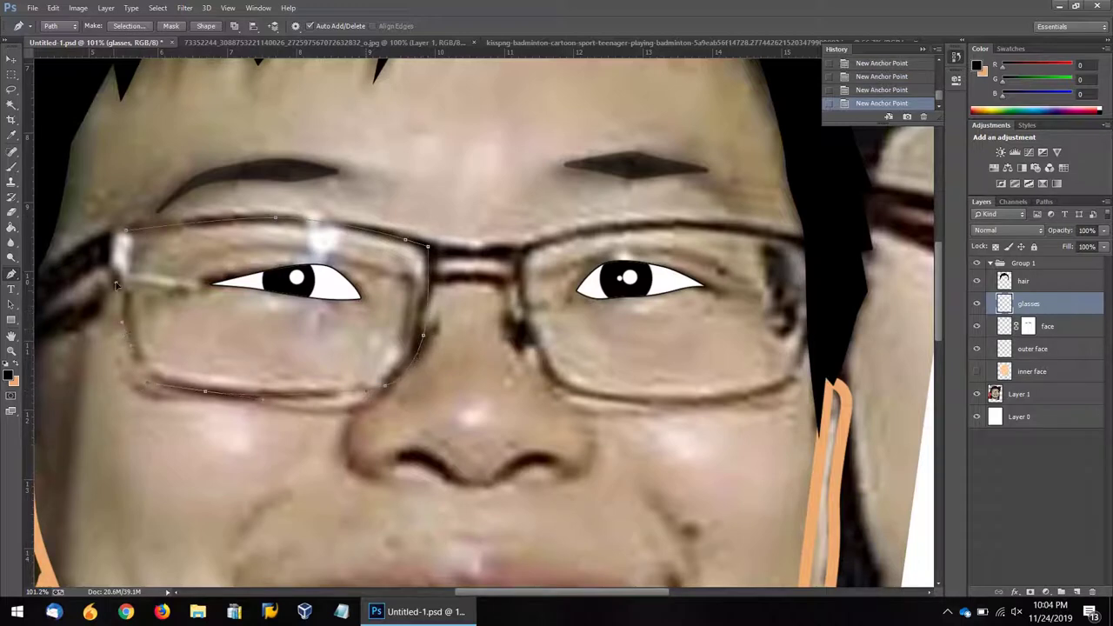
click(525, 254)
click(643, 225)
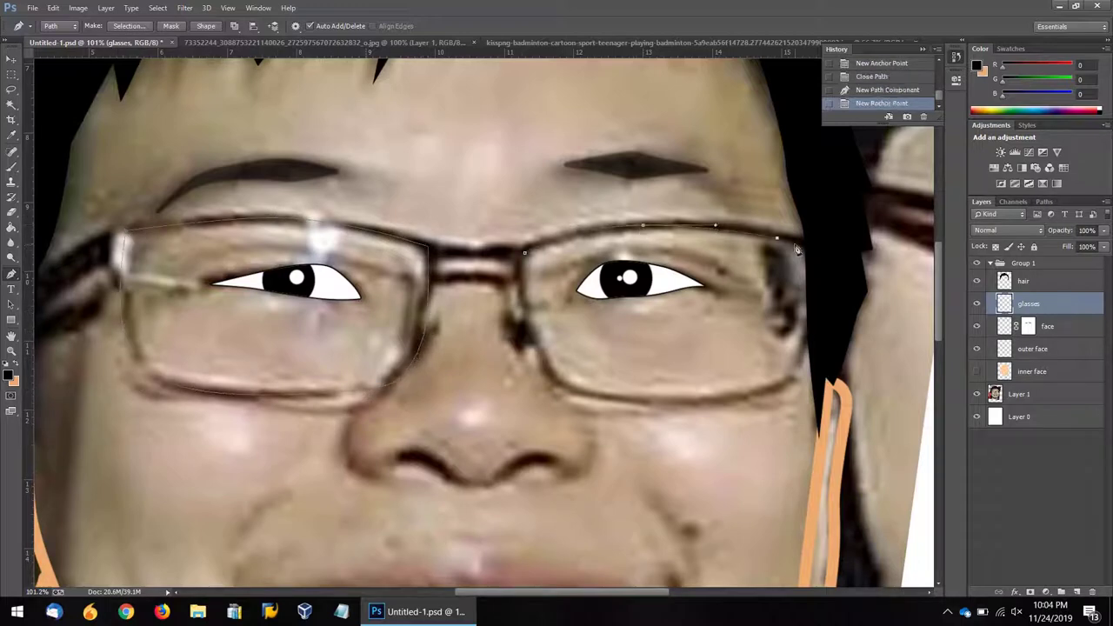
click(777, 237)
click(809, 248)
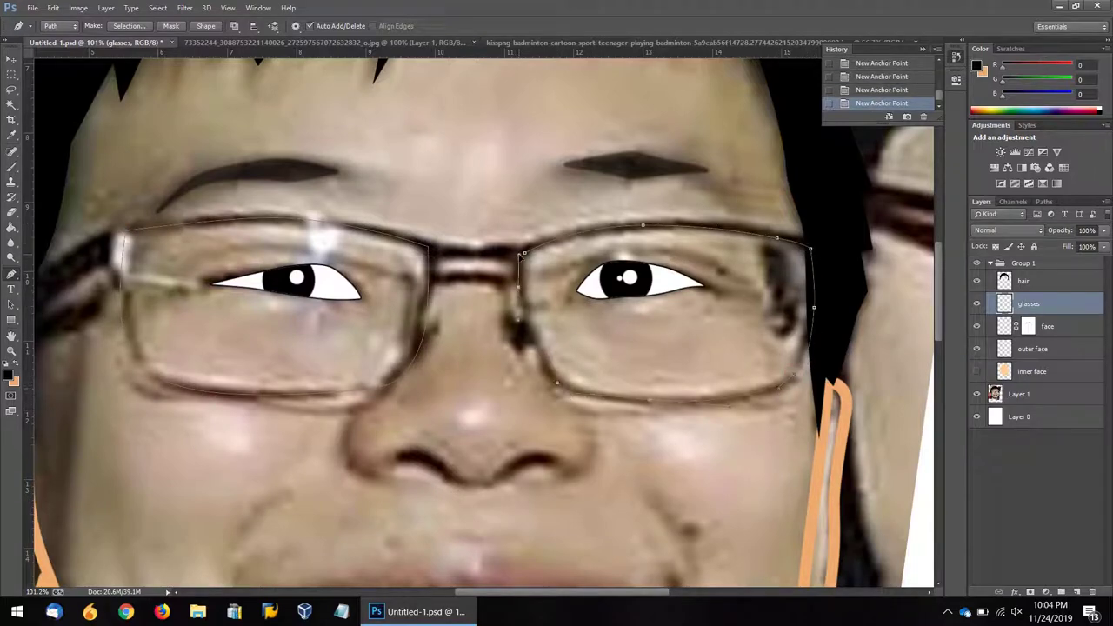
Step: Set the brush colour to dark grey 40,40,40, then undo a test stroke
key(b)
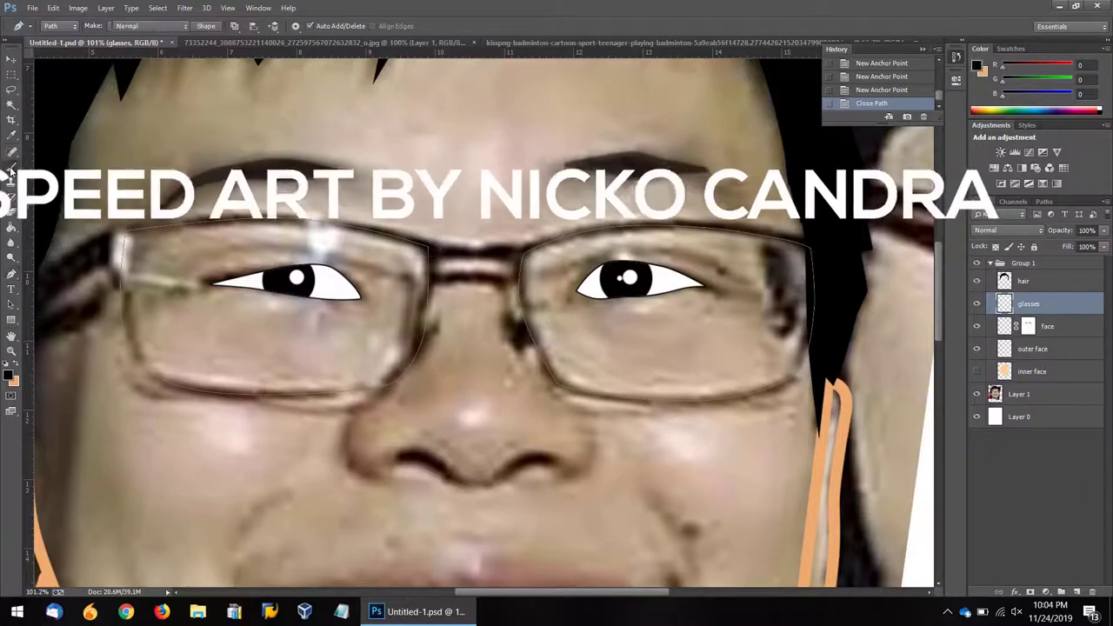
click(8, 375)
click(676, 157)
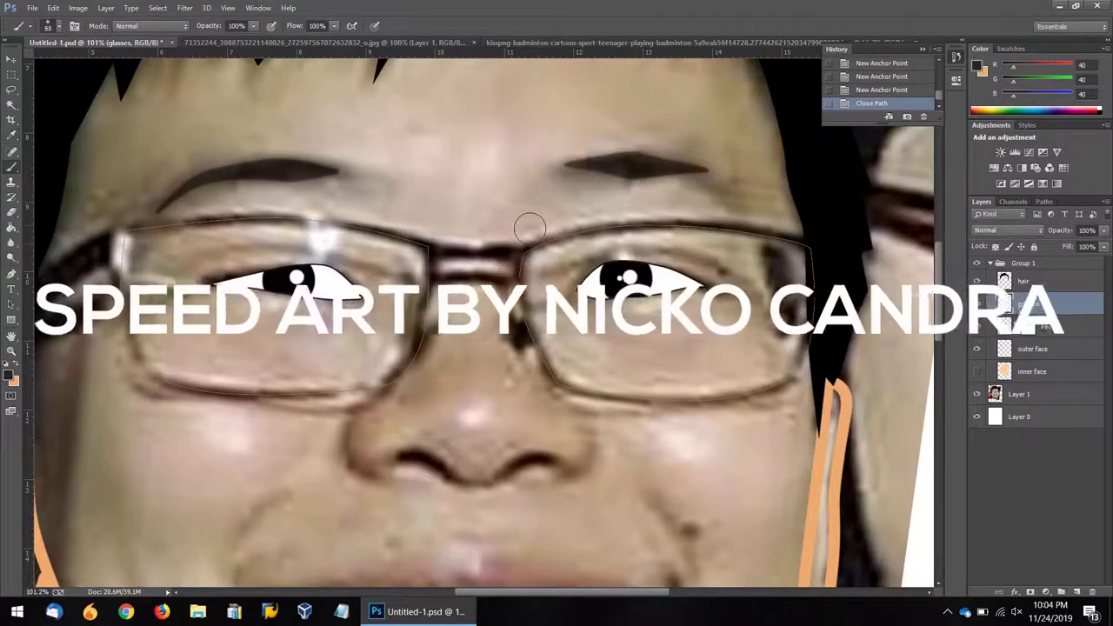
drag(393, 231, 472, 186)
right_click(472, 193)
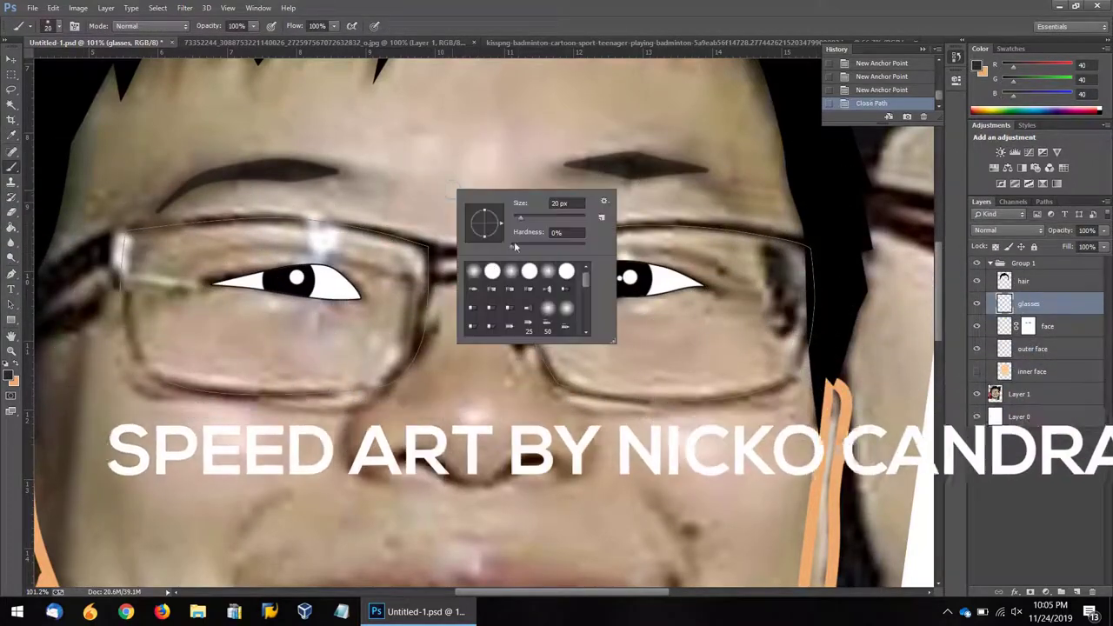
key(Escape)
key(ctrl+z)
Step: Stroke the lens path with the dark grey brush to draw both frames
key(p)
right_click(468, 260)
click(436, 338)
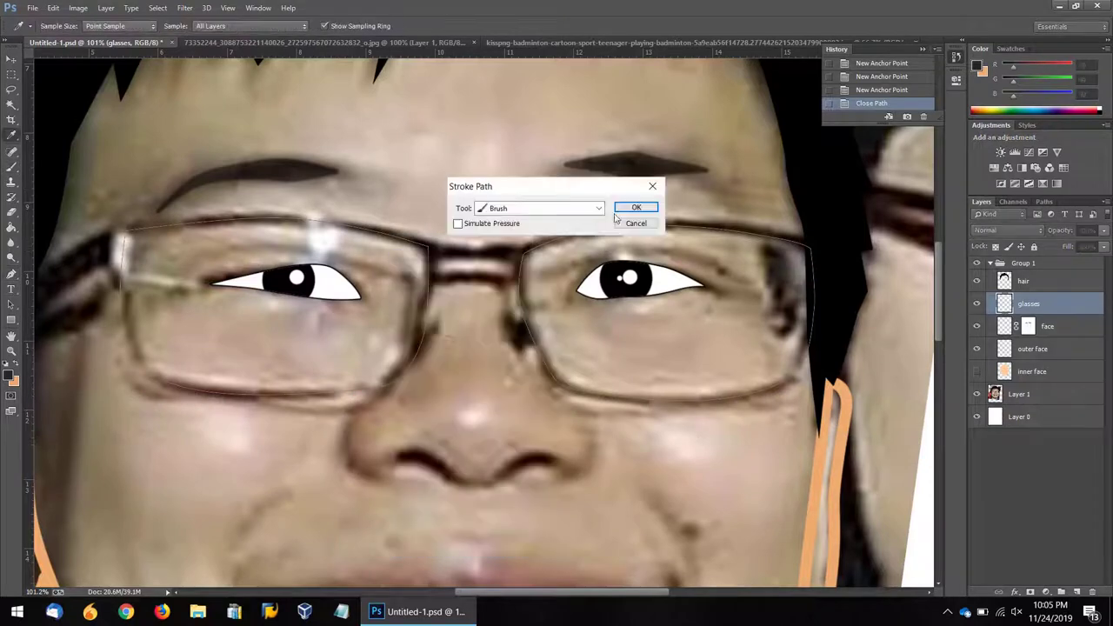
click(633, 200)
right_click(465, 218)
Step: Delete the lens path, then trace and stroke the nose bridge in dark grey
click(487, 240)
click(475, 260)
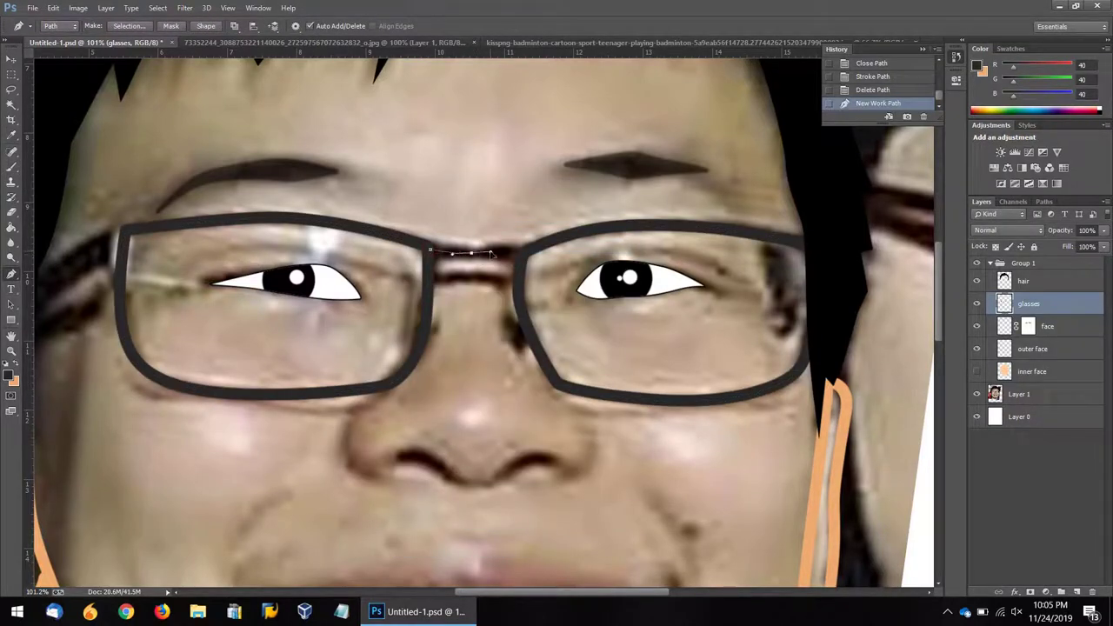
click(432, 253)
click(525, 254)
click(432, 282)
drag(470, 279, 500, 283)
click(500, 283)
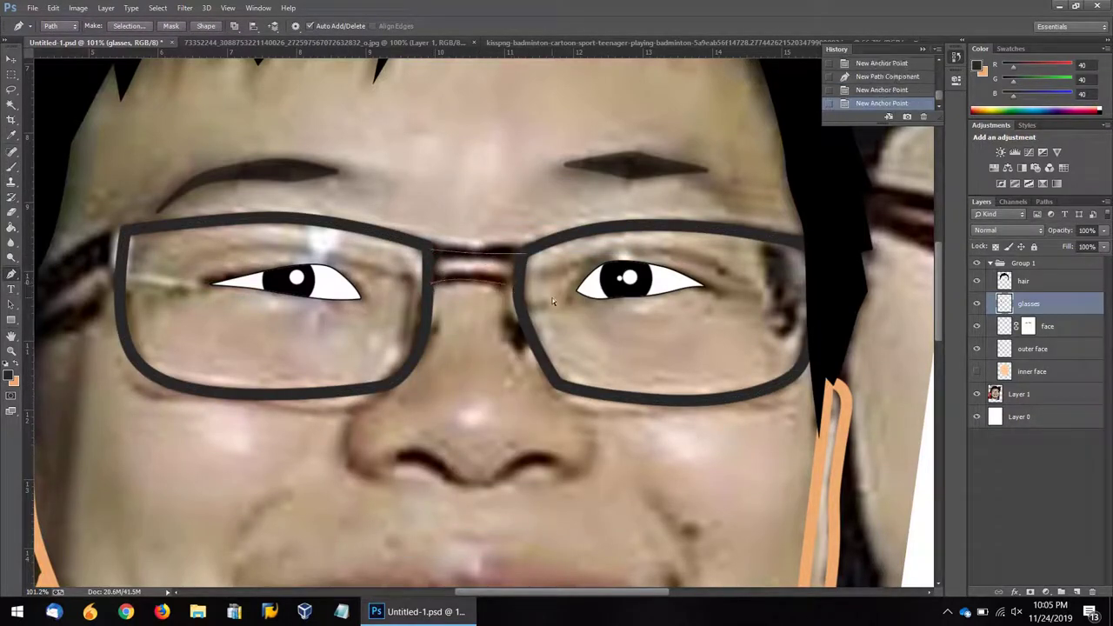
scroll(500, 284, left, 3)
right_click(448, 261)
click(487, 347)
click(636, 213)
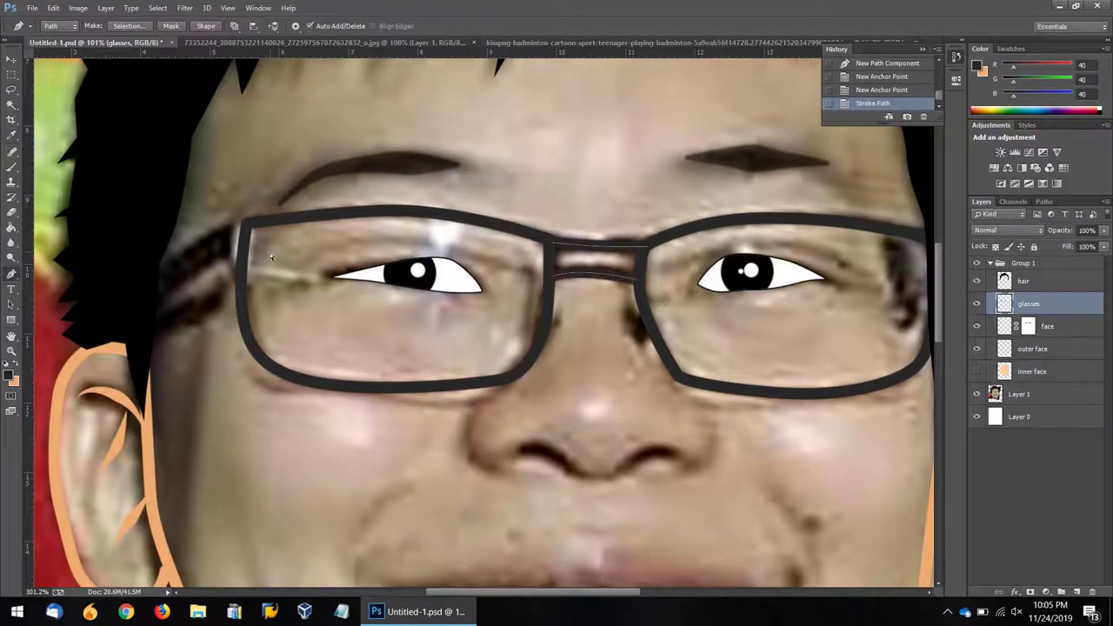
Step: Outline the left temple arm from the lens corner down toward the ear
click(149, 275)
click(231, 225)
click(248, 221)
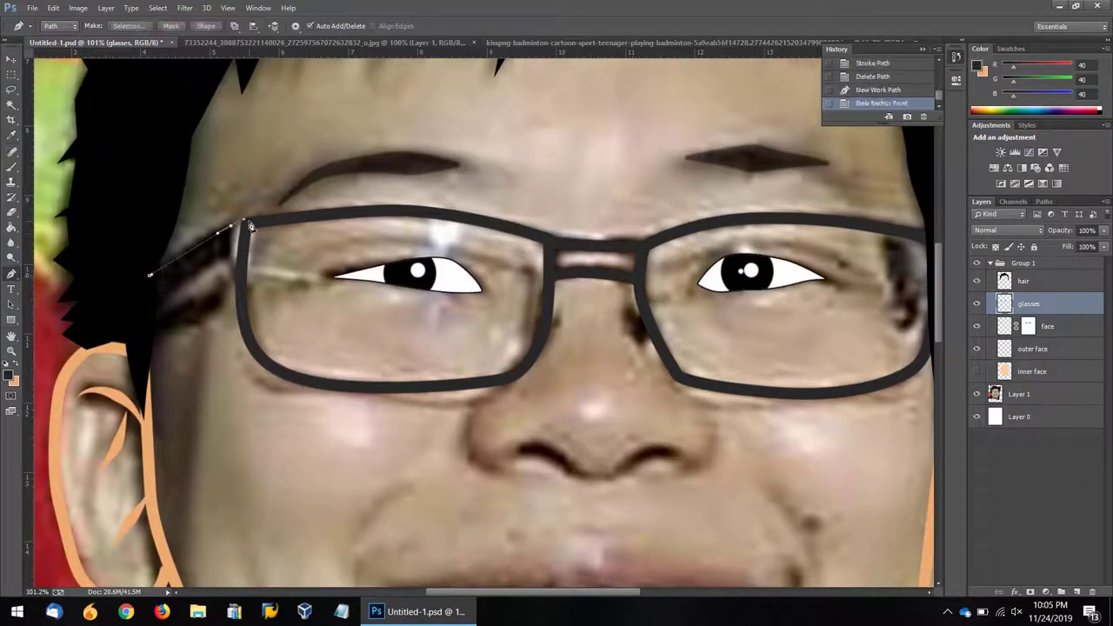
click(240, 252)
drag(164, 298, 139, 318)
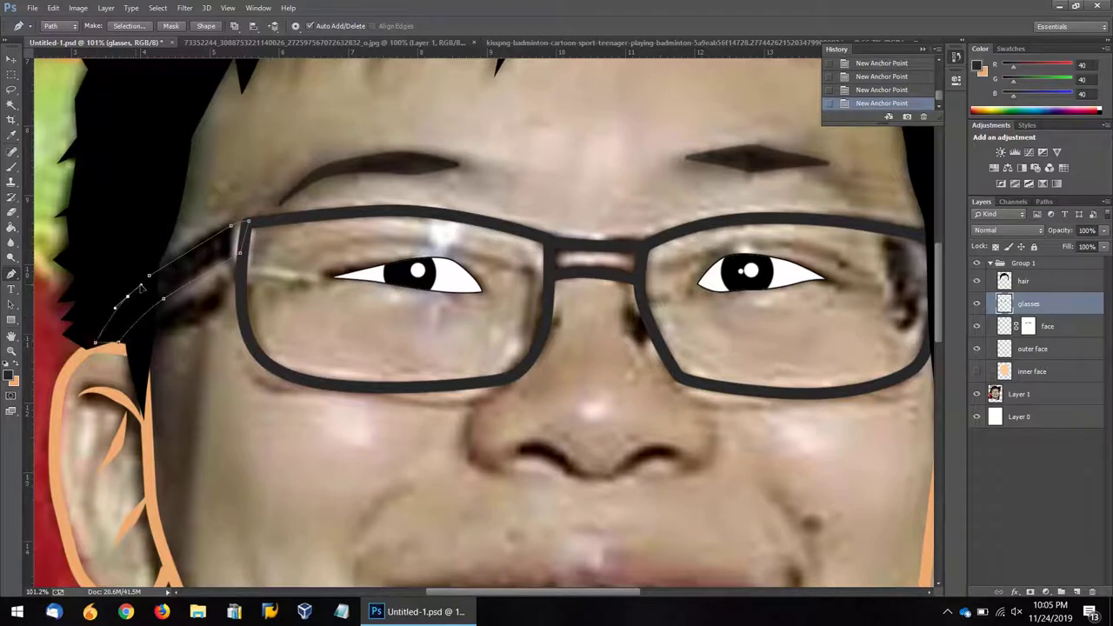
Step: Fill the temple arm path with dark grey and delete the path
right_click(152, 278)
click(234, 350)
click(556, 173)
click(548, 209)
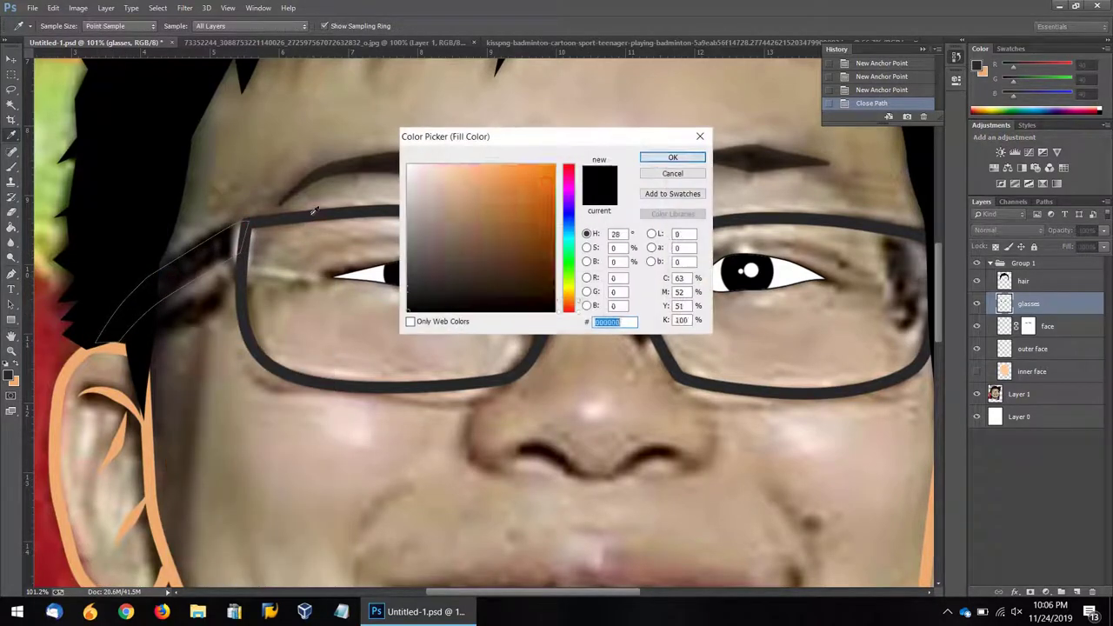
click(670, 140)
click(634, 164)
right_click(356, 208)
click(400, 223)
Step: Move the hair layer below the glasses layer
drag(653, 303, 340, 302)
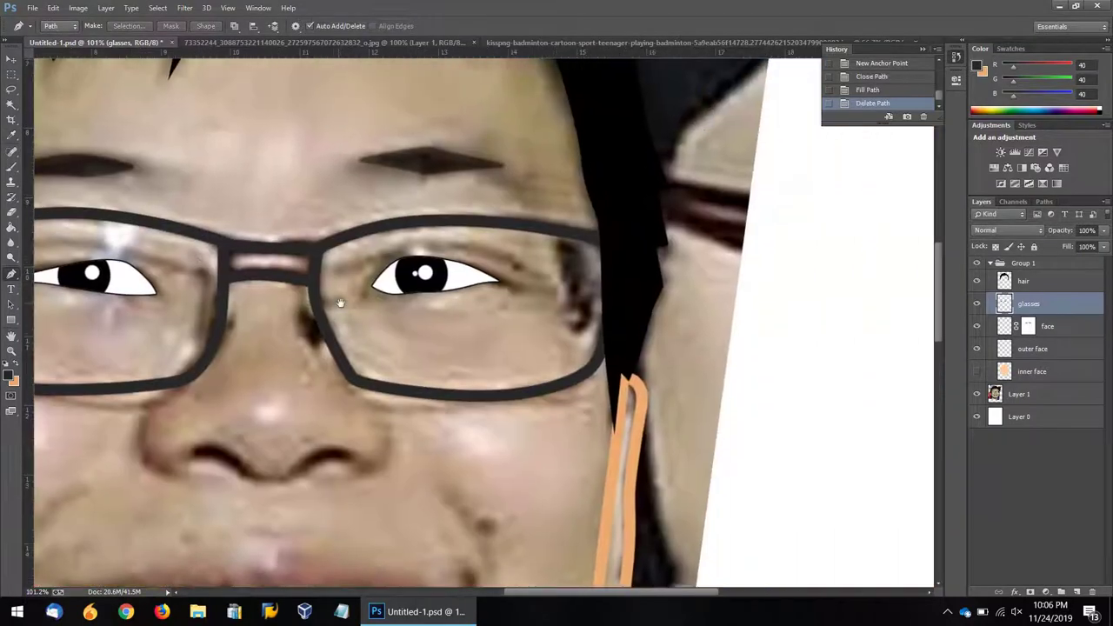
drag(1025, 283, 1025, 306)
scroll(588, 318, down, 5)
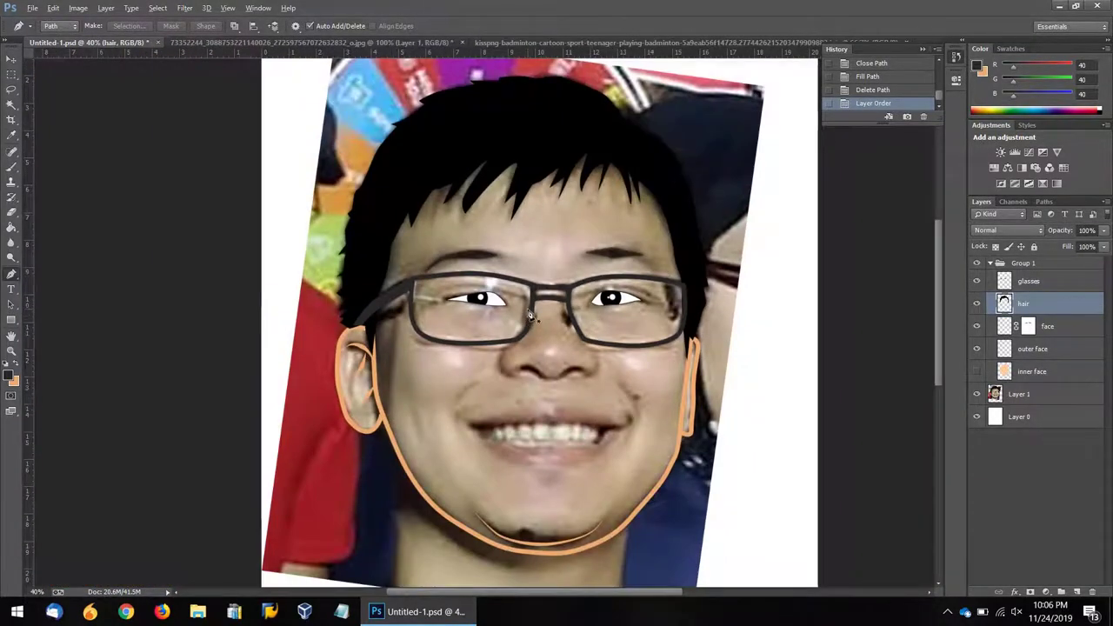
Step: Select the face layer and sample the orange outline colour
scroll(531, 317, up, 3)
click(1054, 331)
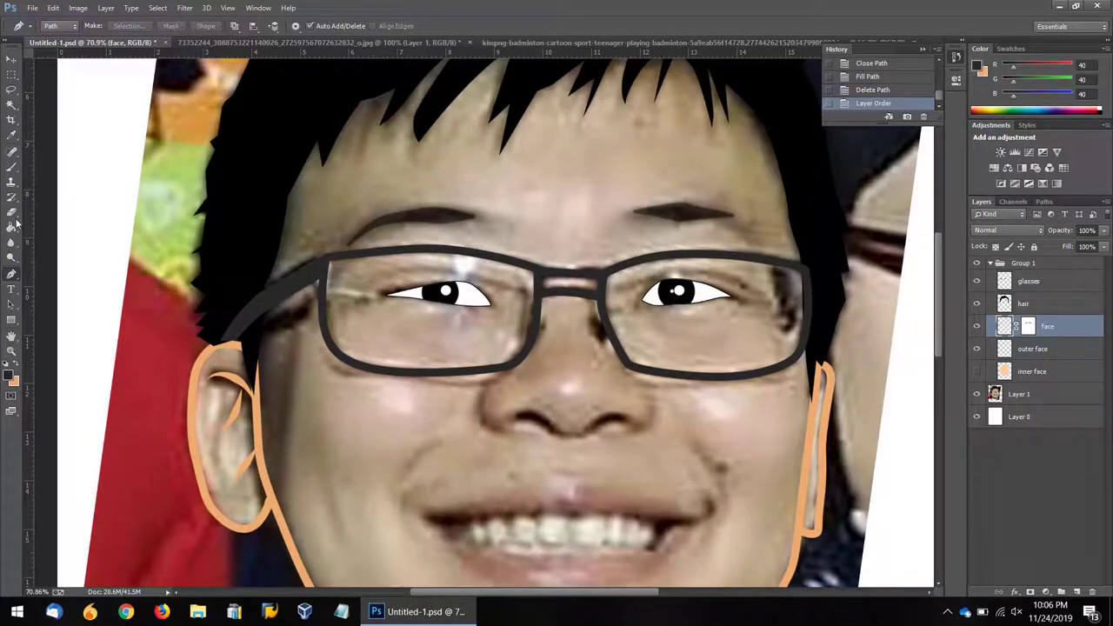
click(11, 165)
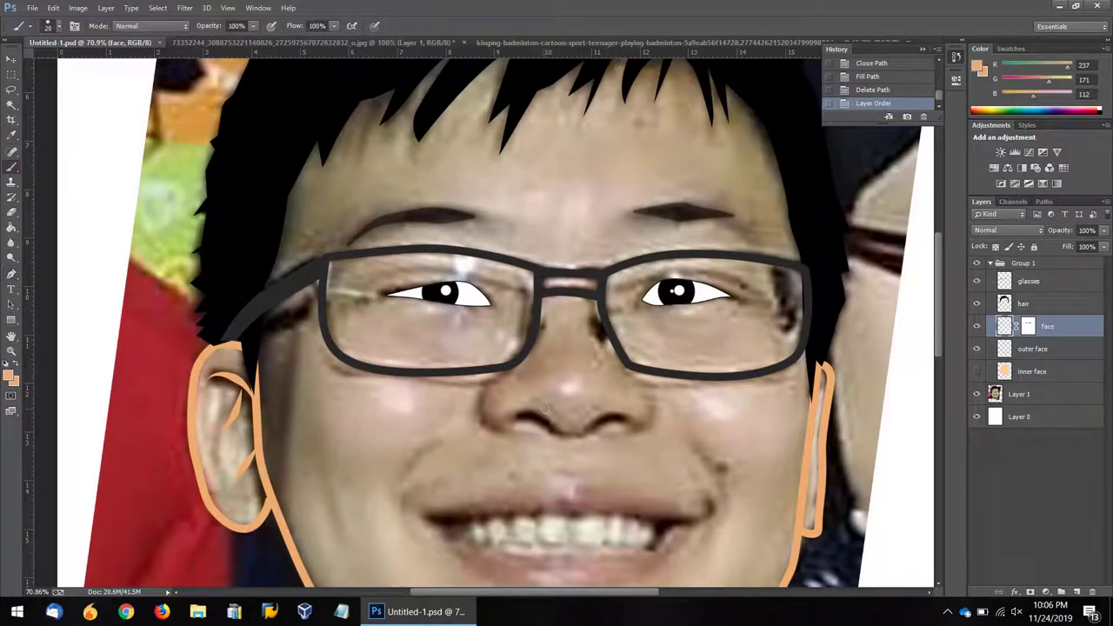
Step: Trace the sides and base of the nose with a Pen path
key(p)
scroll(526, 365, up, 3)
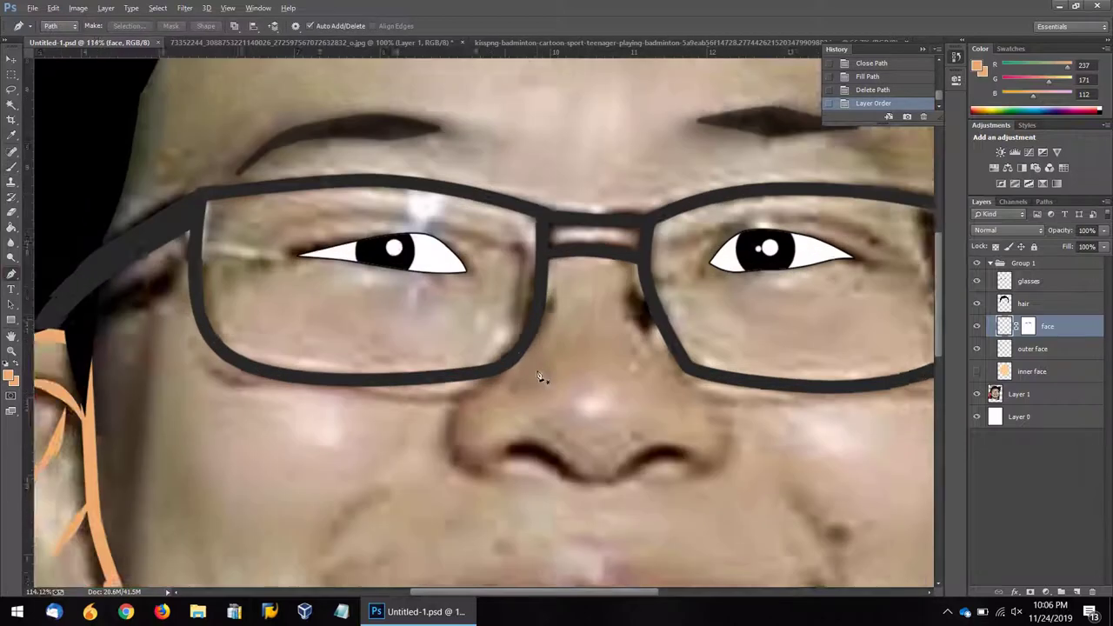
click(511, 344)
click(445, 433)
click(467, 477)
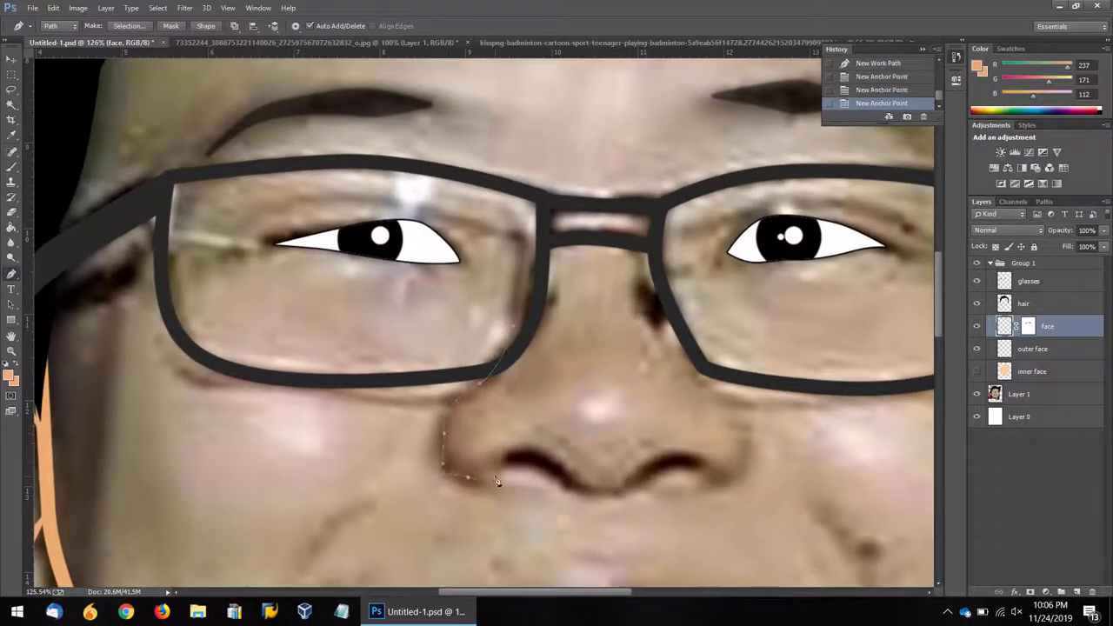
click(507, 455)
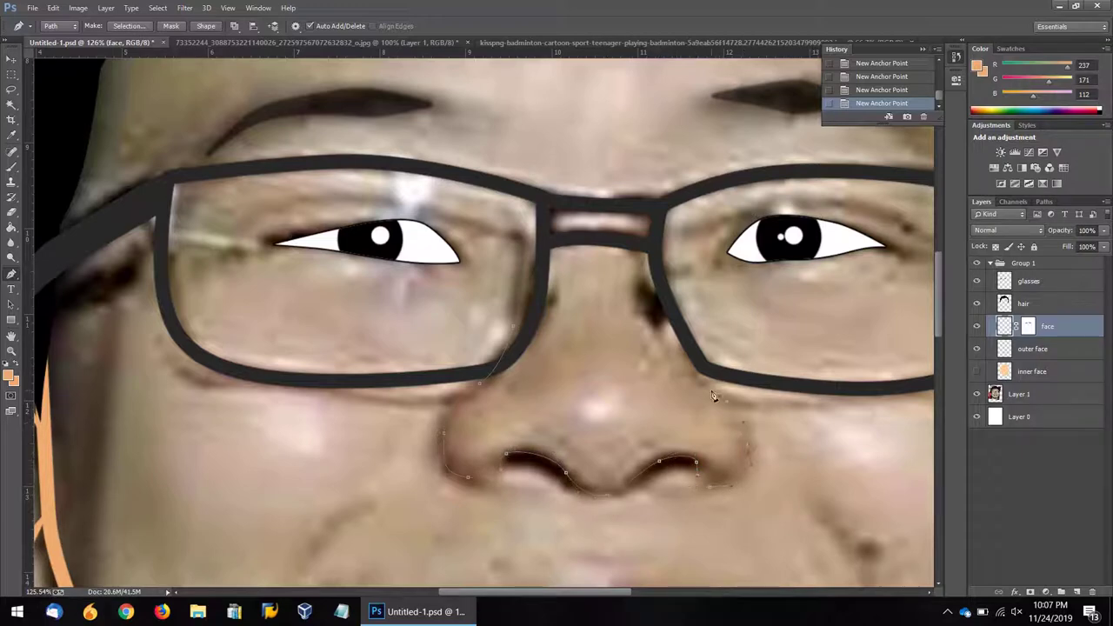
Step: Stroke the nose path in orange, delete it, and pick a peach lip colour
right_click(744, 404)
click(661, 154)
click(636, 204)
right_click(584, 268)
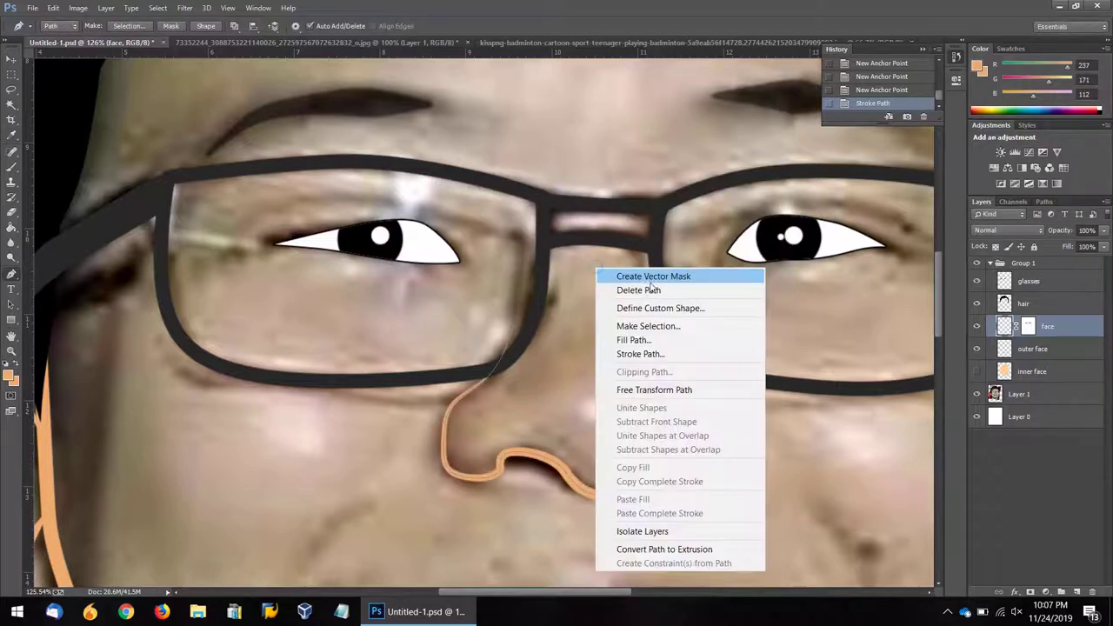
click(646, 286)
scroll(644, 424, down, 3)
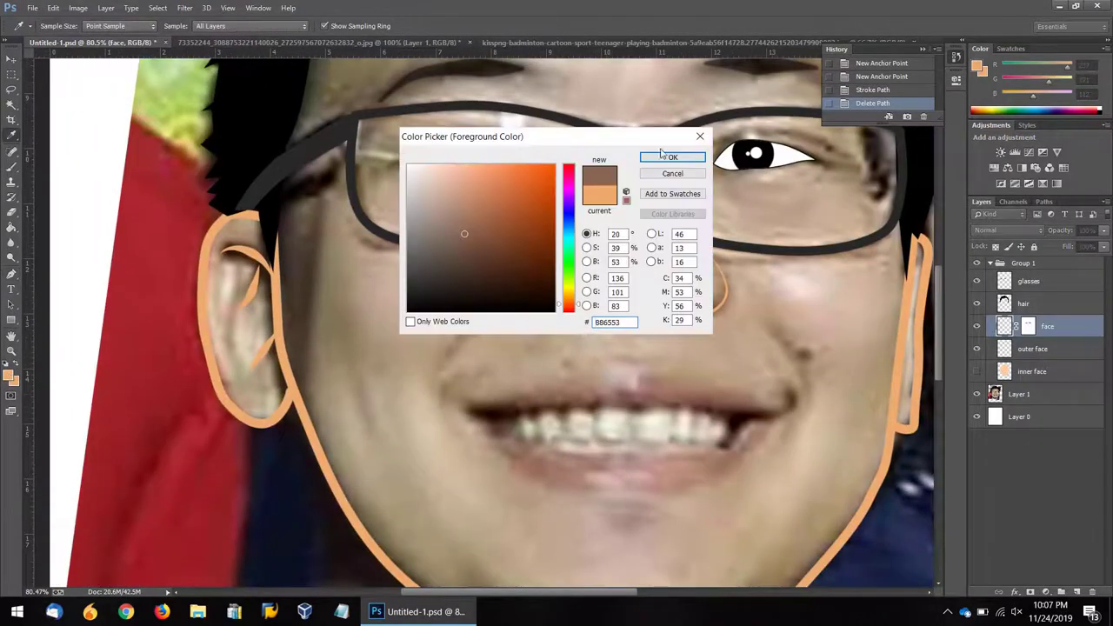
click(647, 459)
click(673, 156)
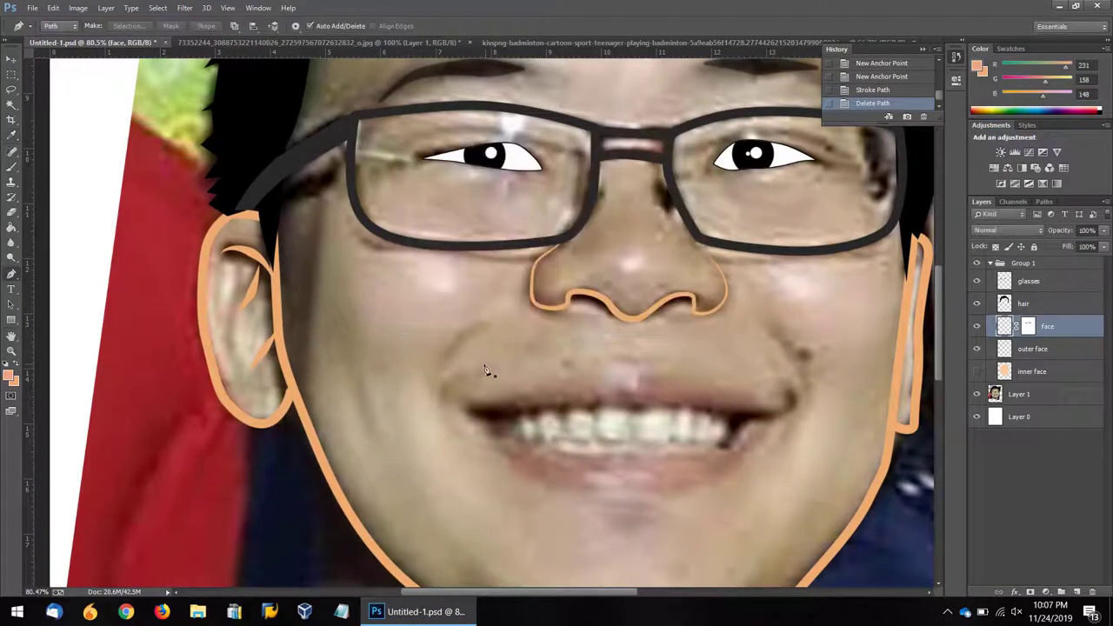
Step: Trace the upper lip as a closed Pen path
click(466, 407)
click(544, 393)
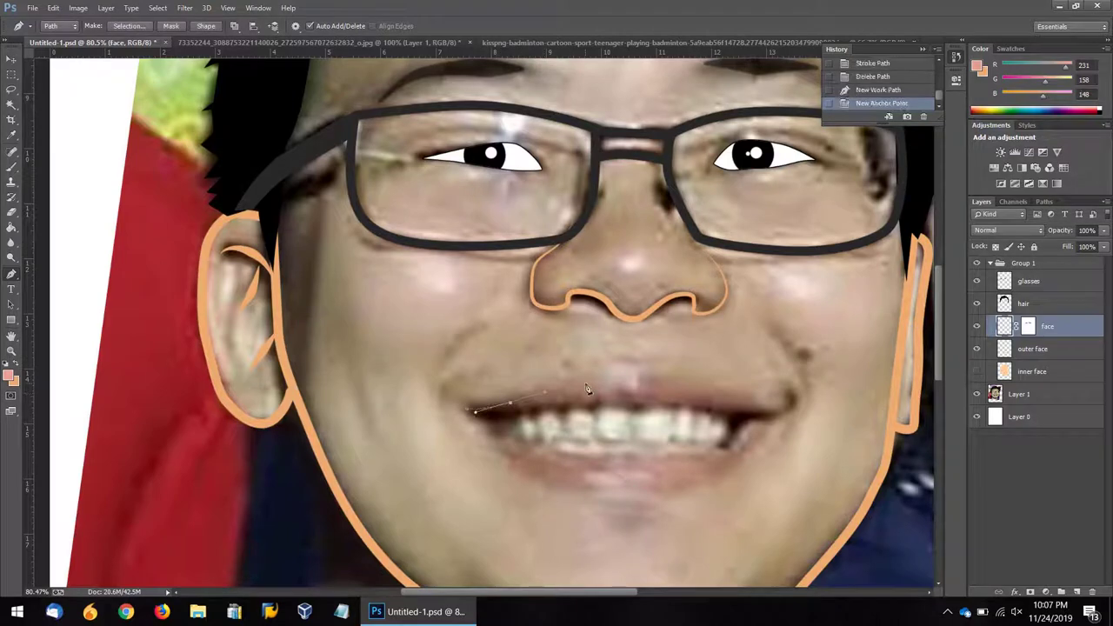
click(586, 383)
click(625, 388)
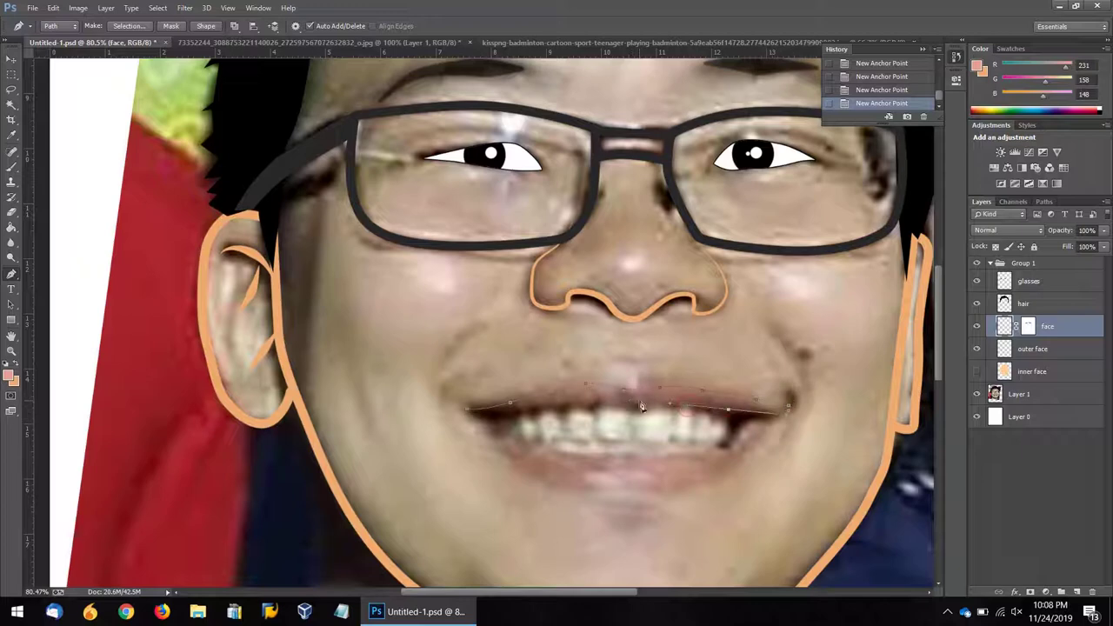
click(468, 412)
Step: Fill the upper lip path with peach
right_click(546, 415)
click(584, 166)
click(557, 174)
click(534, 197)
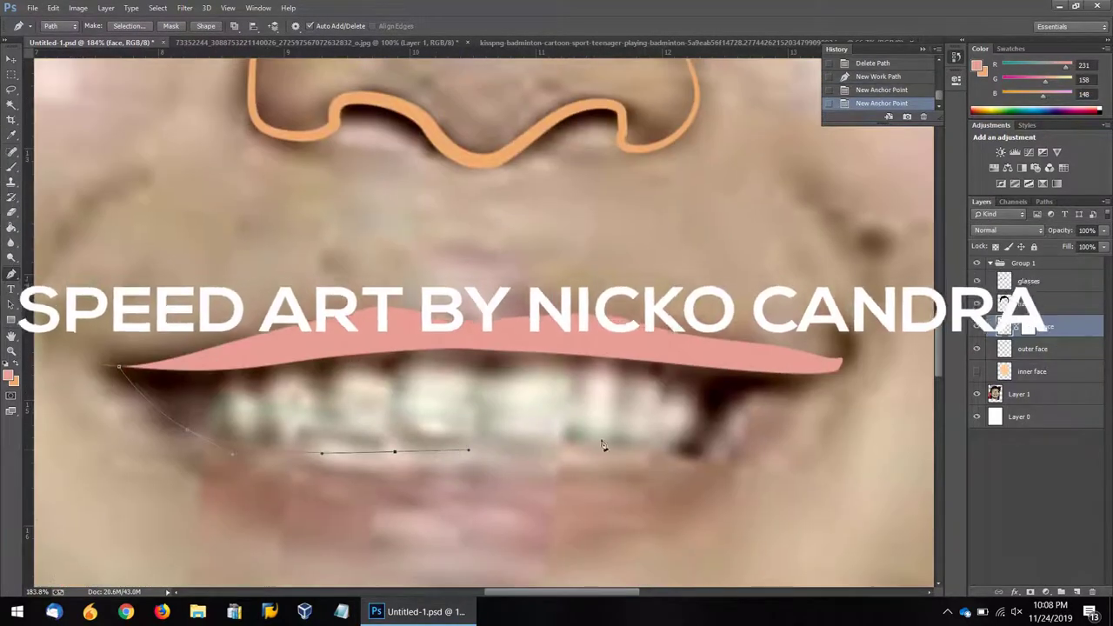
Step: Extend the outline around the lower lip, close it, and adjust the corner anchor
drag(594, 453, 664, 457)
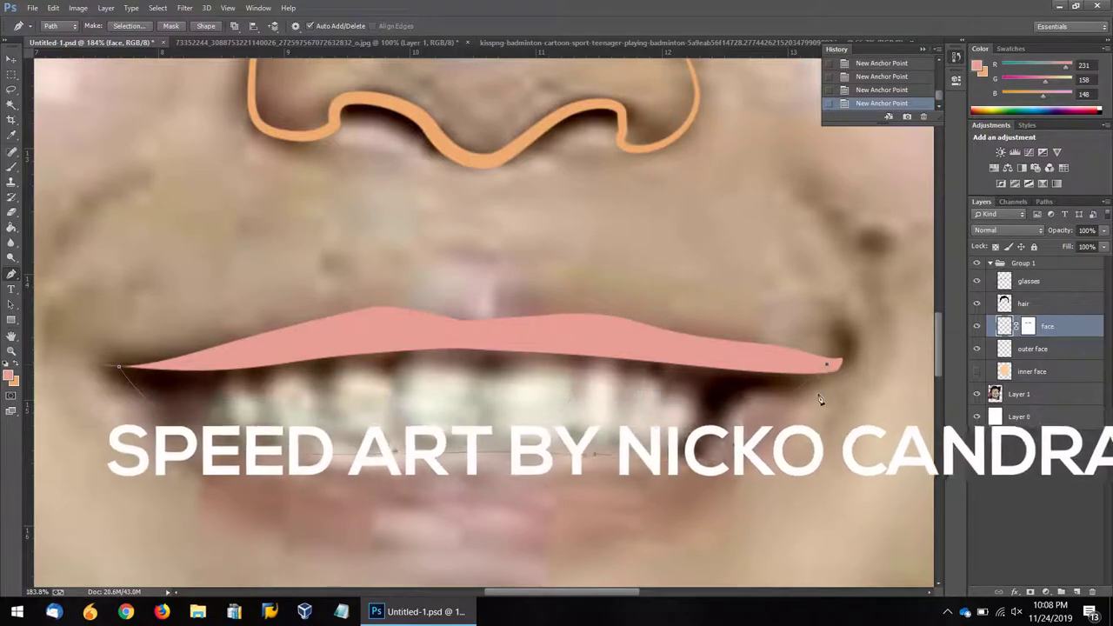
click(837, 359)
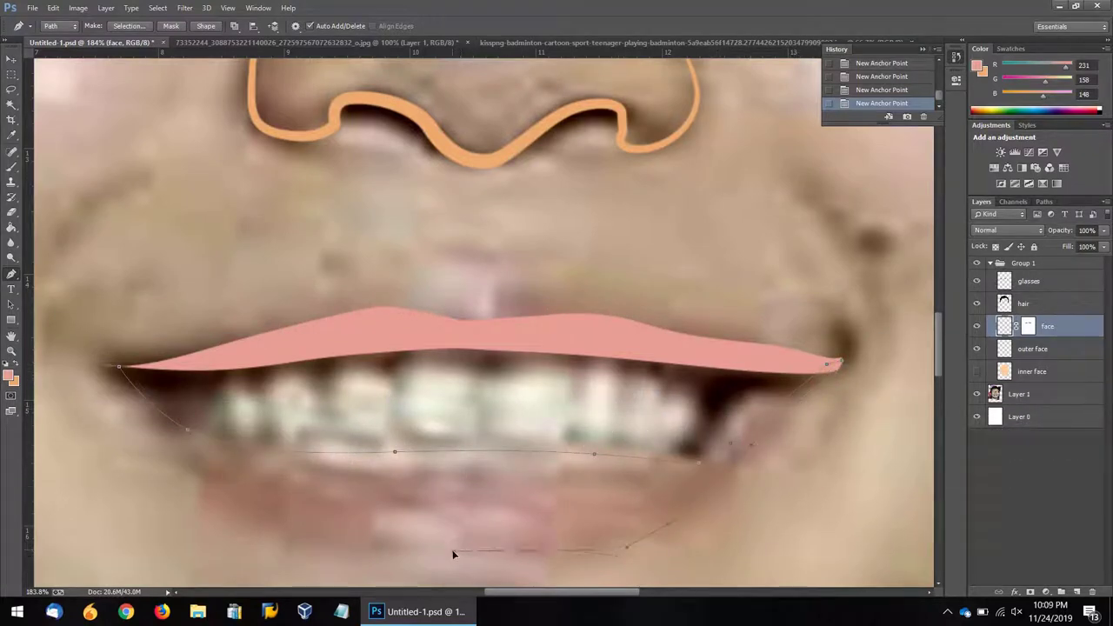
click(111, 371)
scroll(114, 380, up, 5)
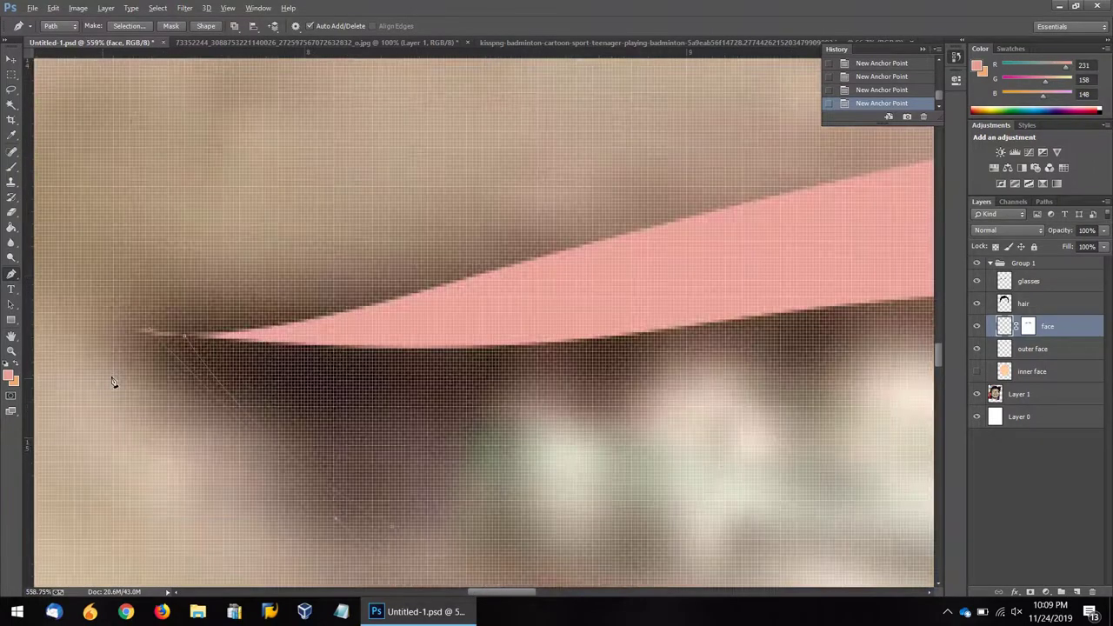
scroll(253, 308, up, 3)
drag(184, 293, 251, 309)
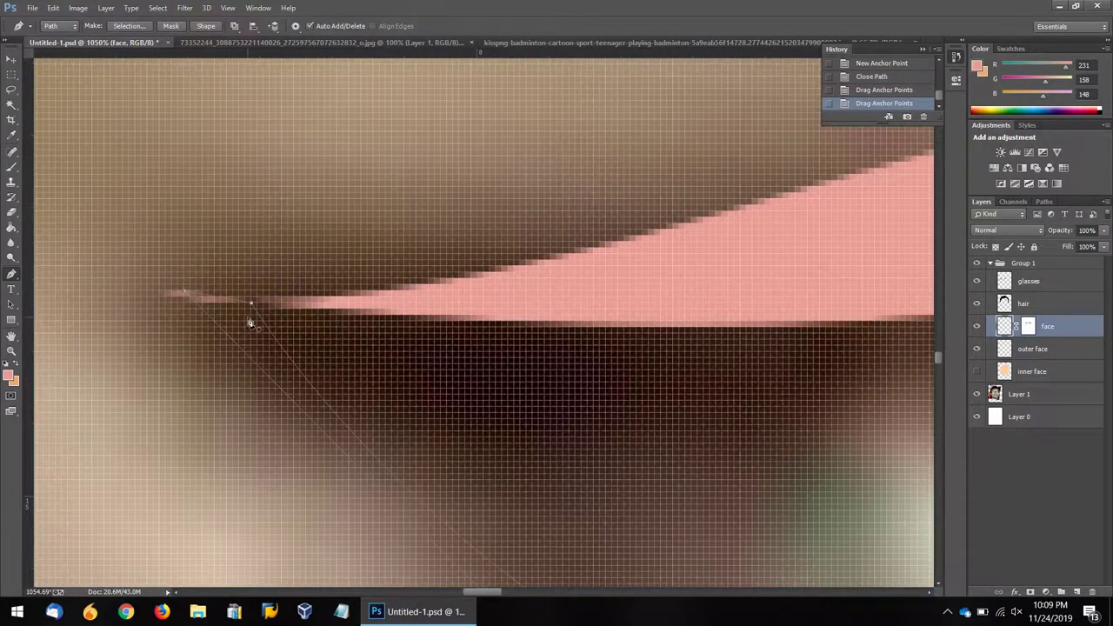
scroll(496, 377, down, 10)
Step: Fill the lips with salmon pink, delete the path, and Magic Wand-select the mouth opening
right_click(445, 369)
click(476, 135)
click(634, 164)
right_click(439, 318)
click(482, 37)
scroll(182, 340, up, 3)
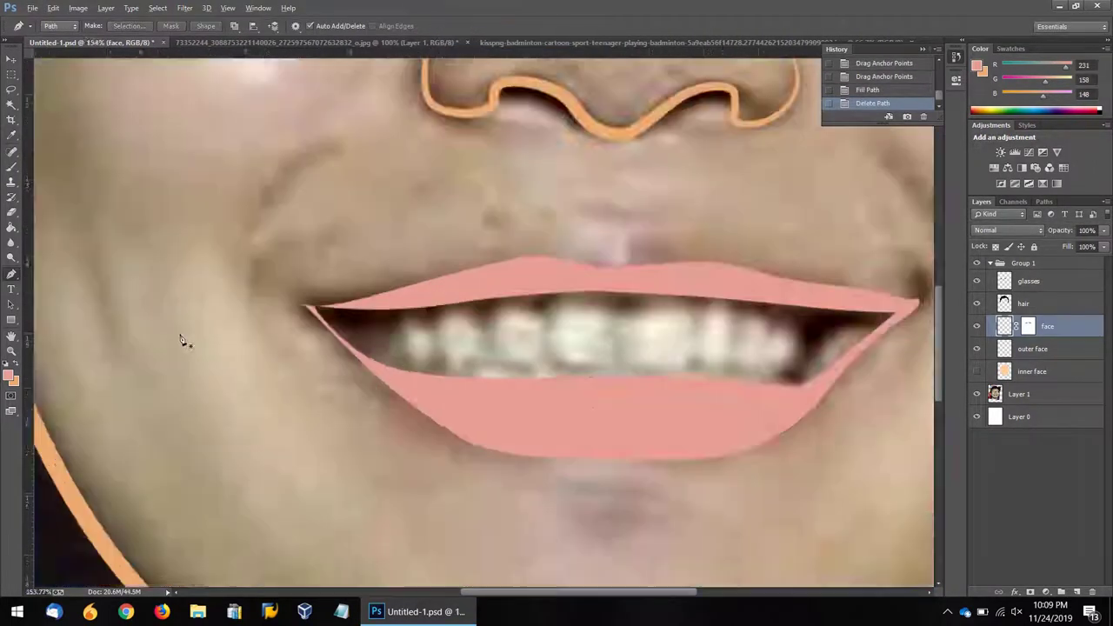
scroll(203, 343, down, 1)
key(w)
click(464, 343)
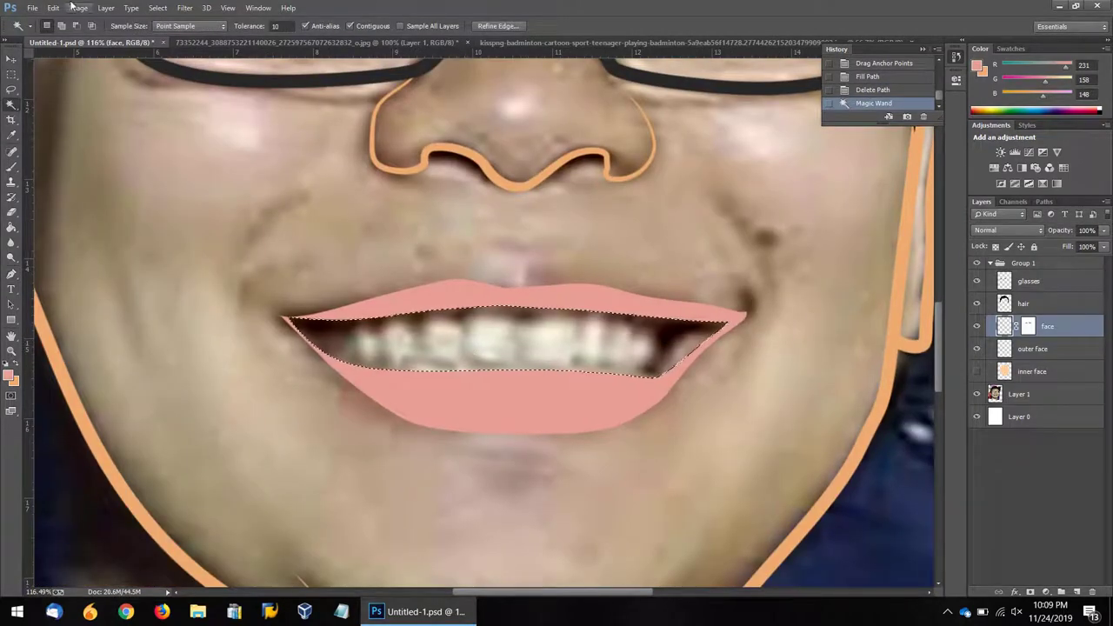
Step: Clear the mouth selection and add a new layer below the face layer
click(228, 8)
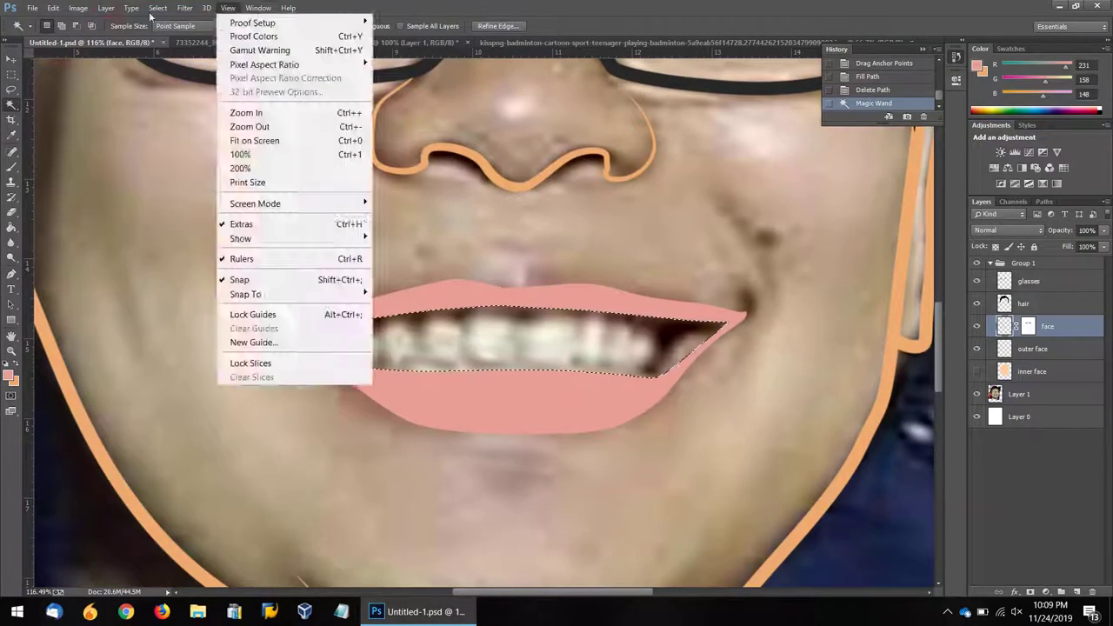
key(m)
key(ctrl+d)
click(106, 8)
click(273, 20)
key(Return)
key(ctrl+bracketleft)
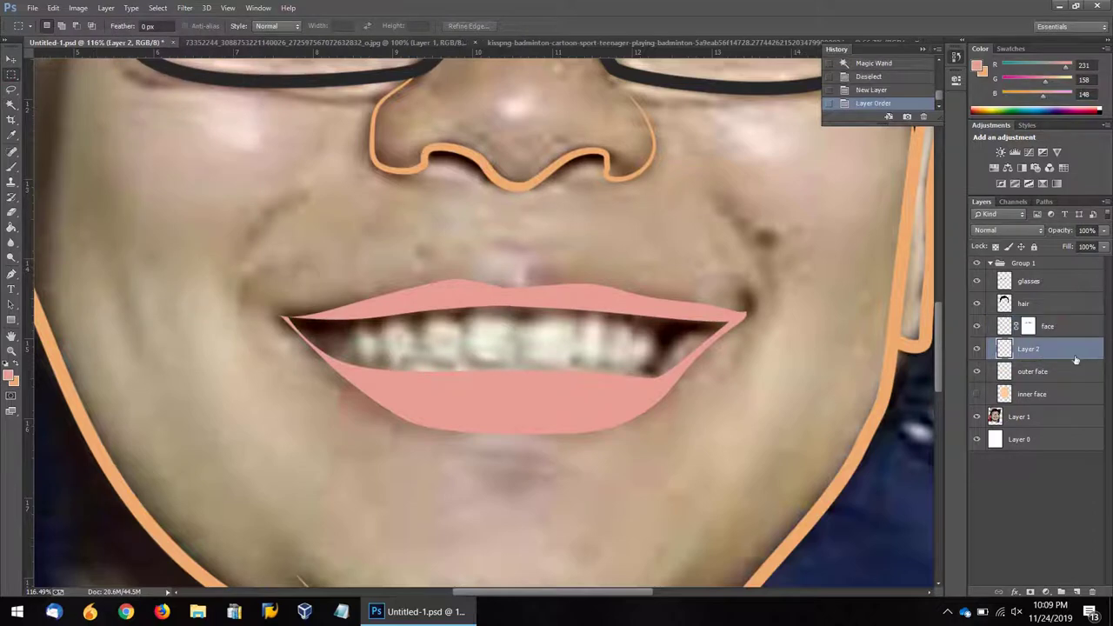
scroll(422, 435, up, 3)
Step: Trace the upper and lower teeth as a closed Pen path
key(p)
click(296, 248)
click(326, 225)
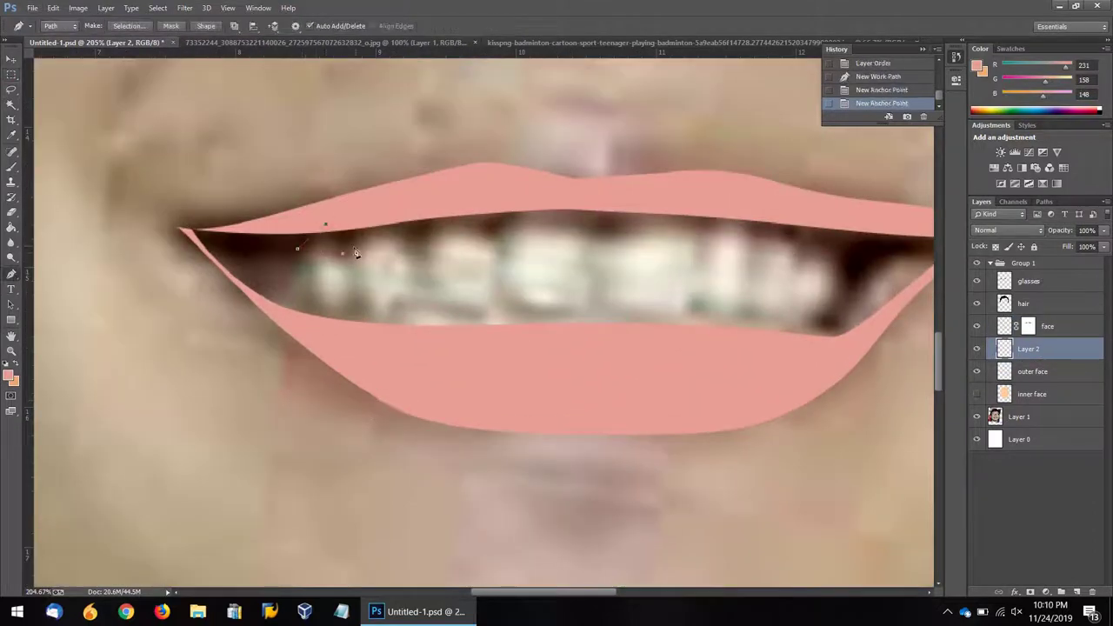
click(372, 220)
click(400, 226)
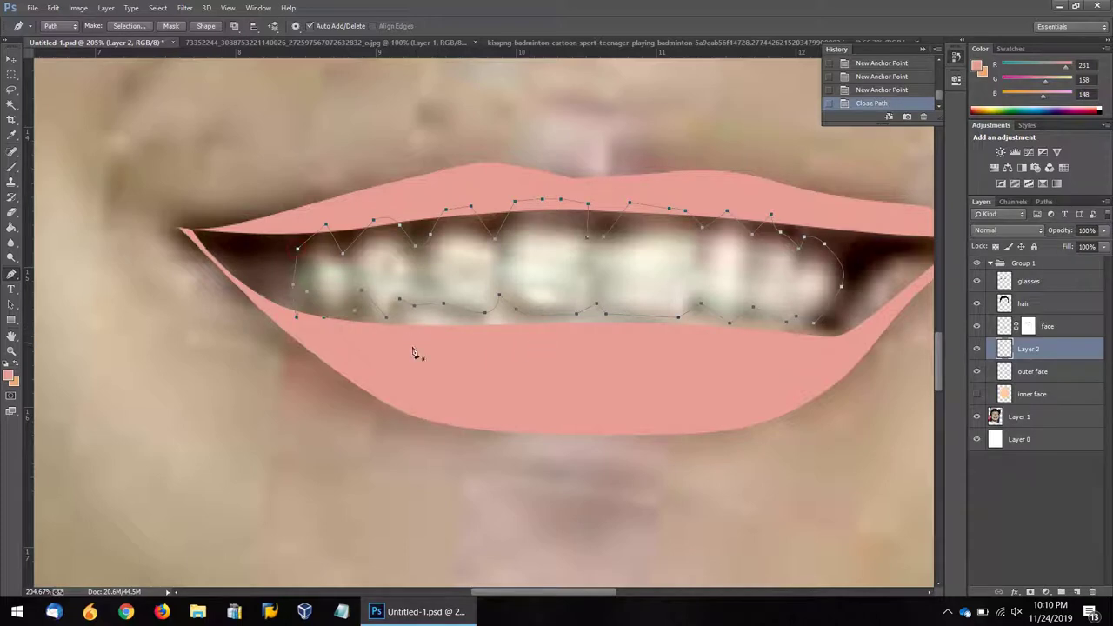
click(393, 329)
click(474, 328)
click(393, 329)
Step: Open Stroke Path for the teeth path, then close the stroke settings
right_click(416, 357)
right_click(387, 360)
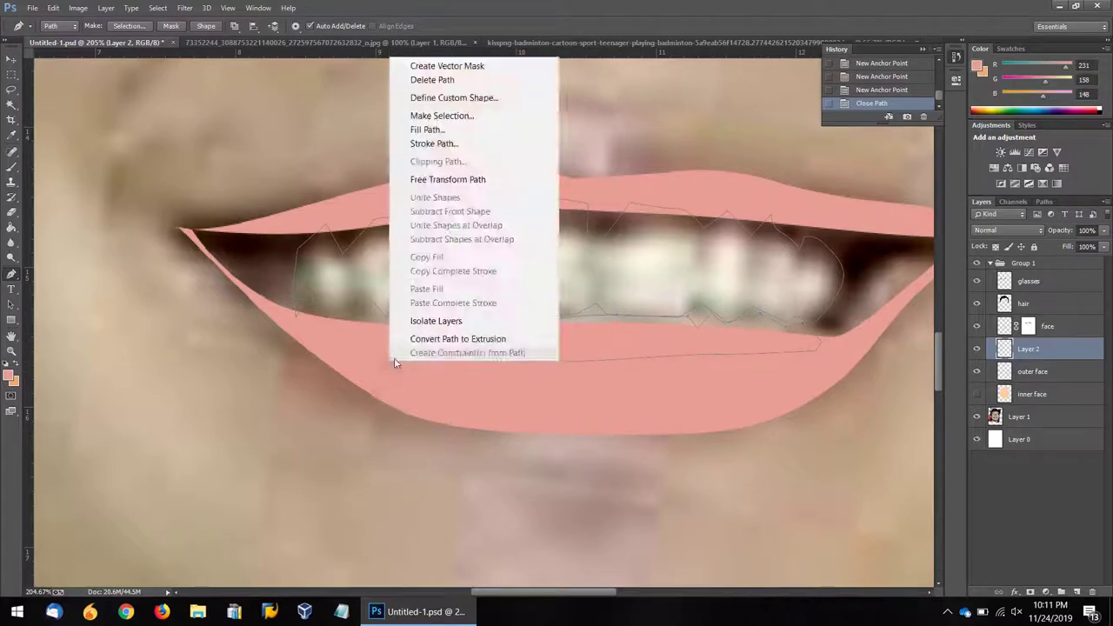
click(427, 142)
key(Return)
Step: Set a light grey brush colour and stroke the teeth outline with it
key(b)
click(9, 376)
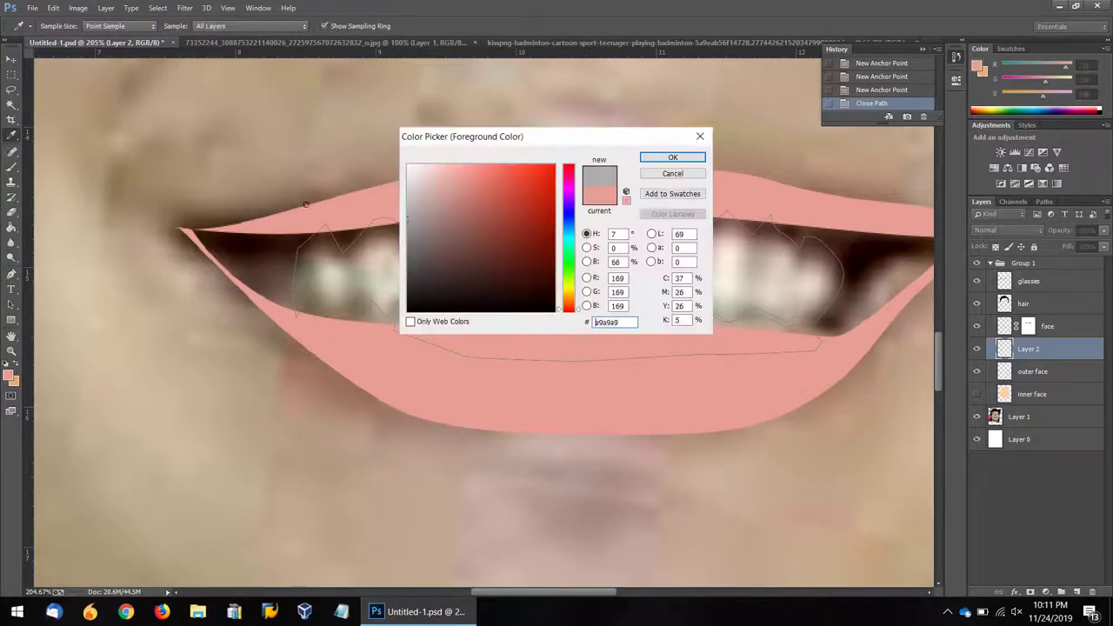
key(Return)
key(super+x)
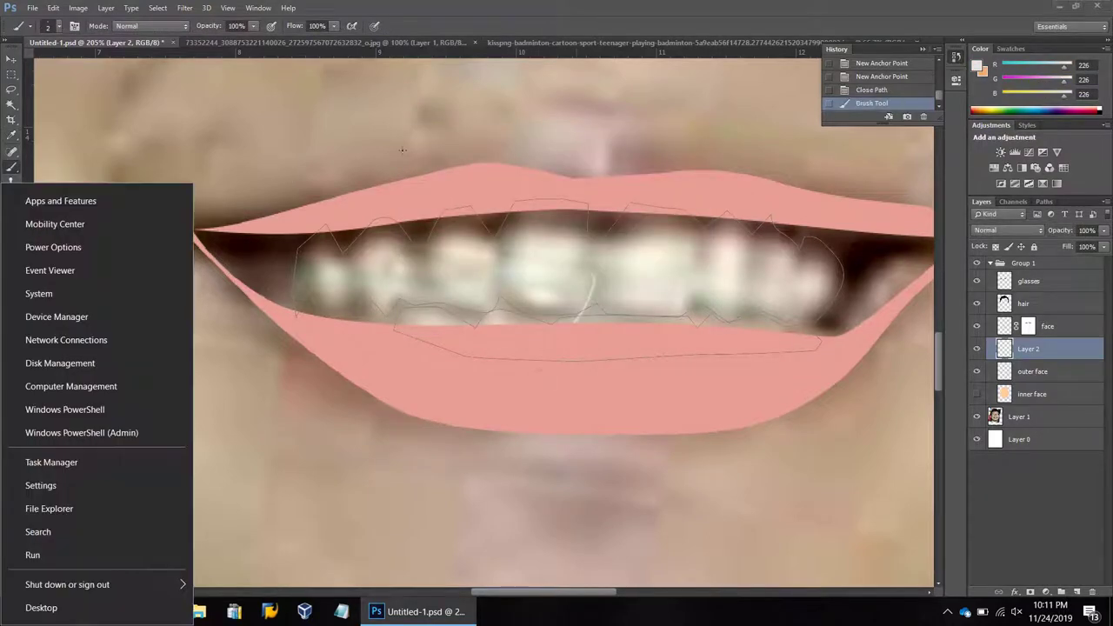
key(Escape)
key(p)
right_click(539, 293)
click(574, 380)
click(625, 209)
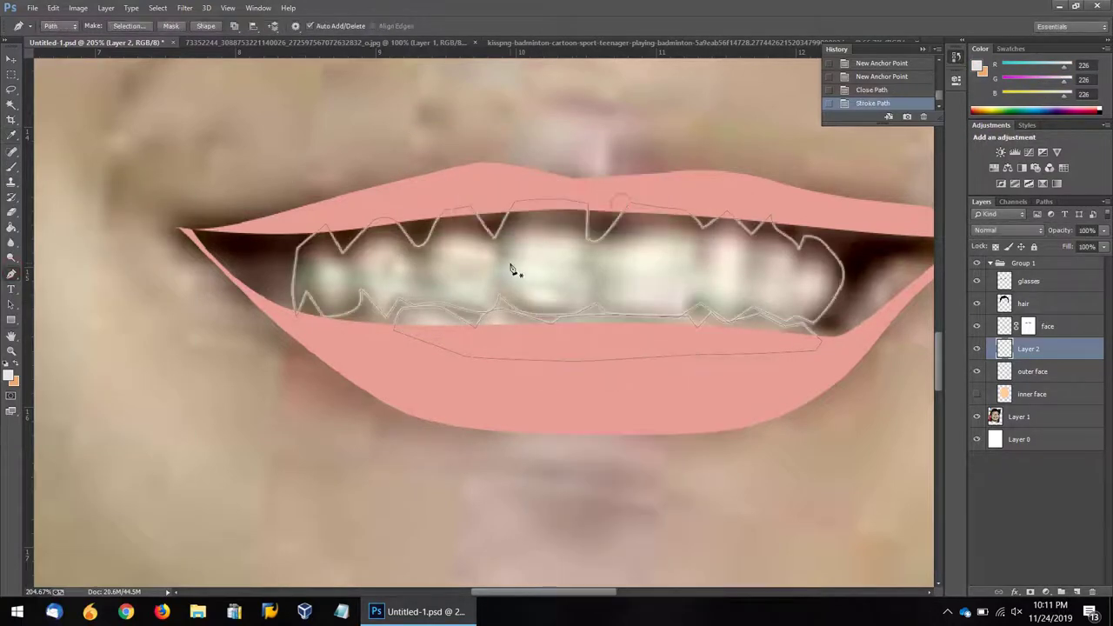
Step: Fill the teeth path with white and delete the path
key(shift+F5)
click(586, 178)
click(540, 209)
click(673, 159)
key(Return)
right_click(511, 250)
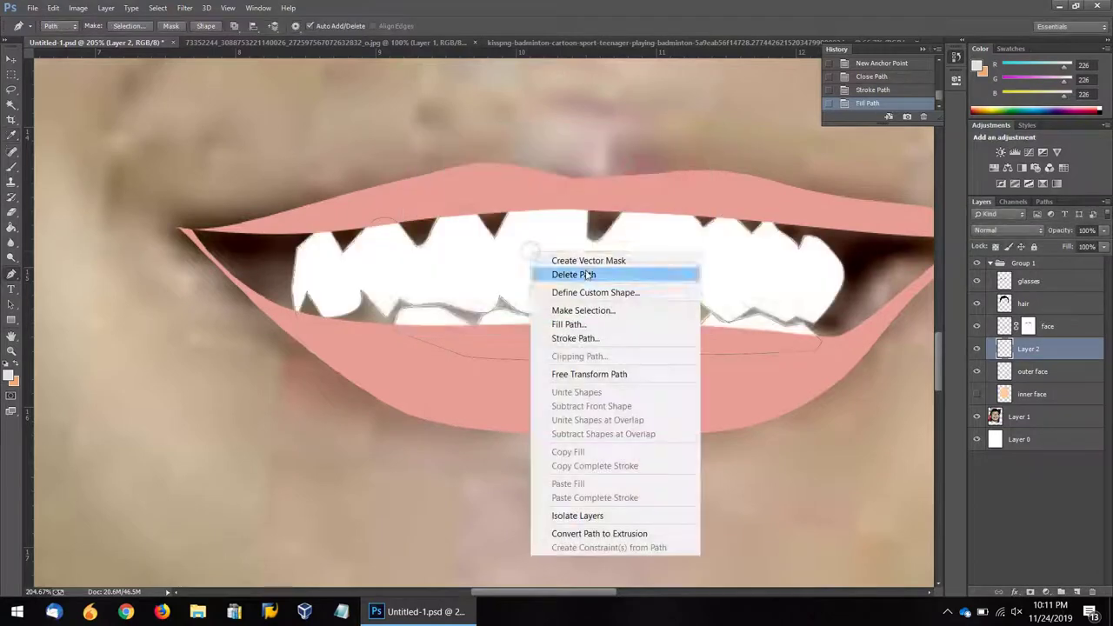
click(571, 273)
right_click(1052, 348)
Step: Create Layer 3 and move it below Layer 2
click(105, 8)
click(288, 23)
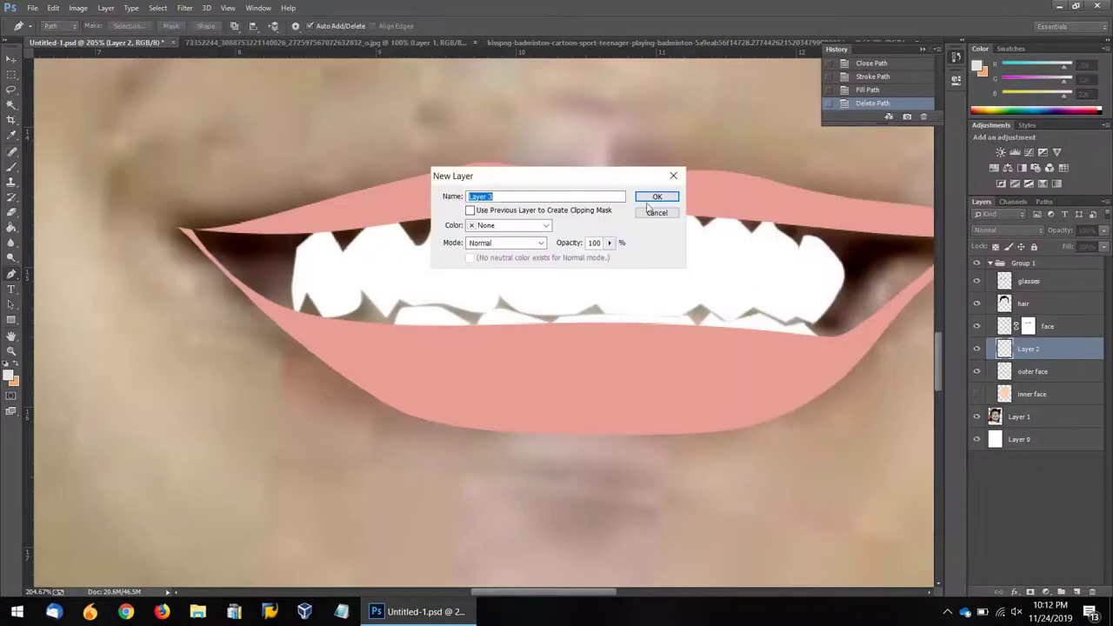
click(657, 197)
key(ctrl+bracketleft)
Step: Pick a dark brown foreground colour for painting on Layer 3
key(b)
click(1049, 331)
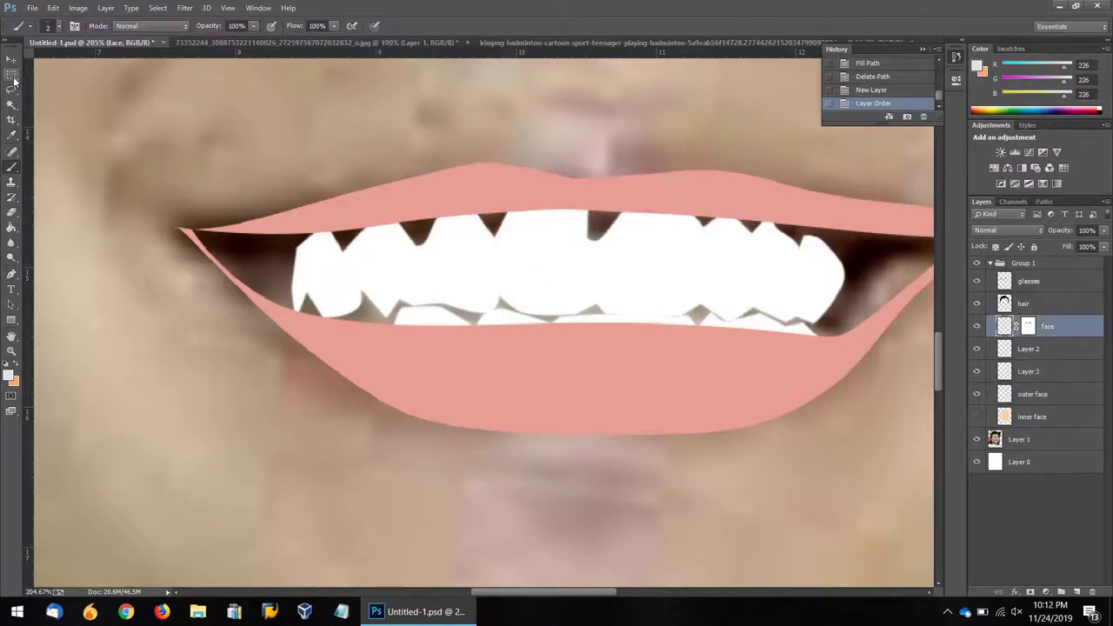
click(1062, 374)
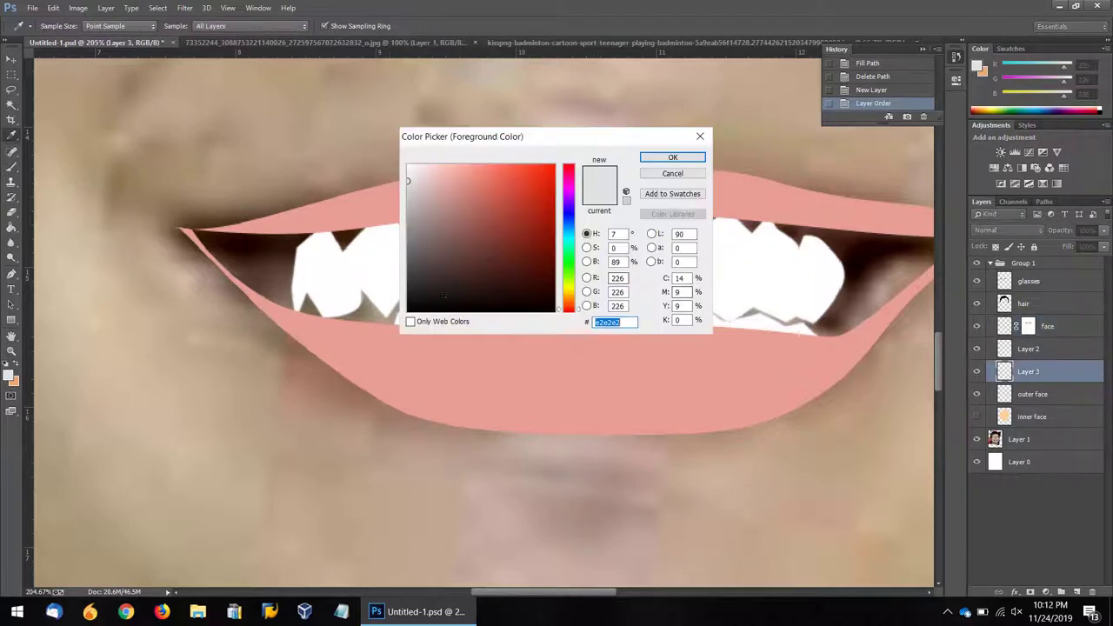
click(9, 376)
click(673, 158)
click(1048, 326)
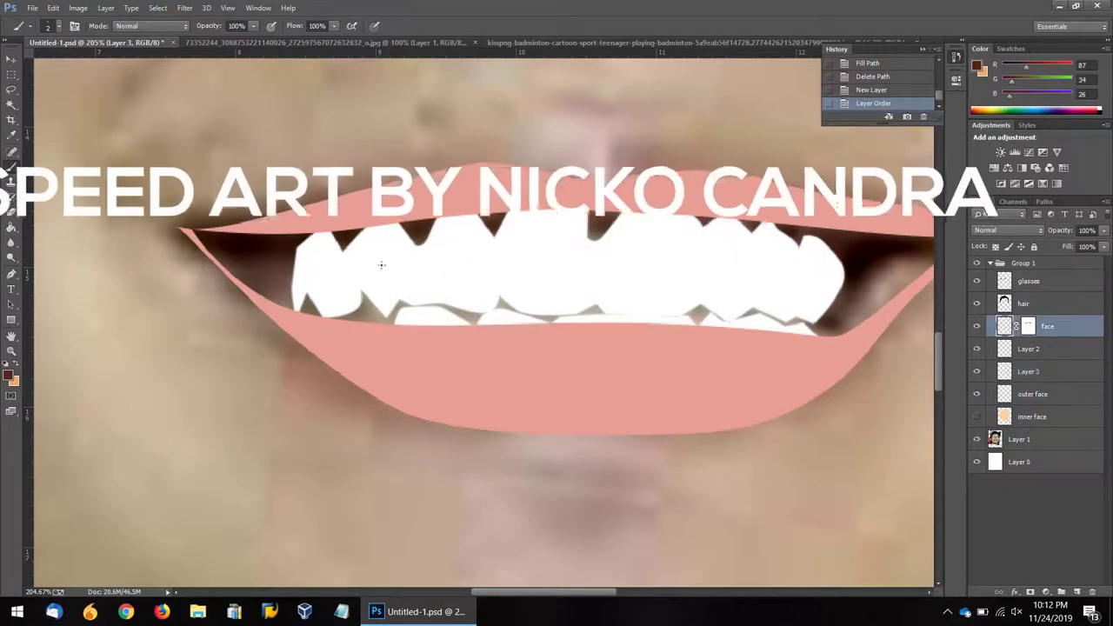
Step: Magic Wand the mouth opening and paint its interior dark brown on Layer 3
key(w)
click(330, 277)
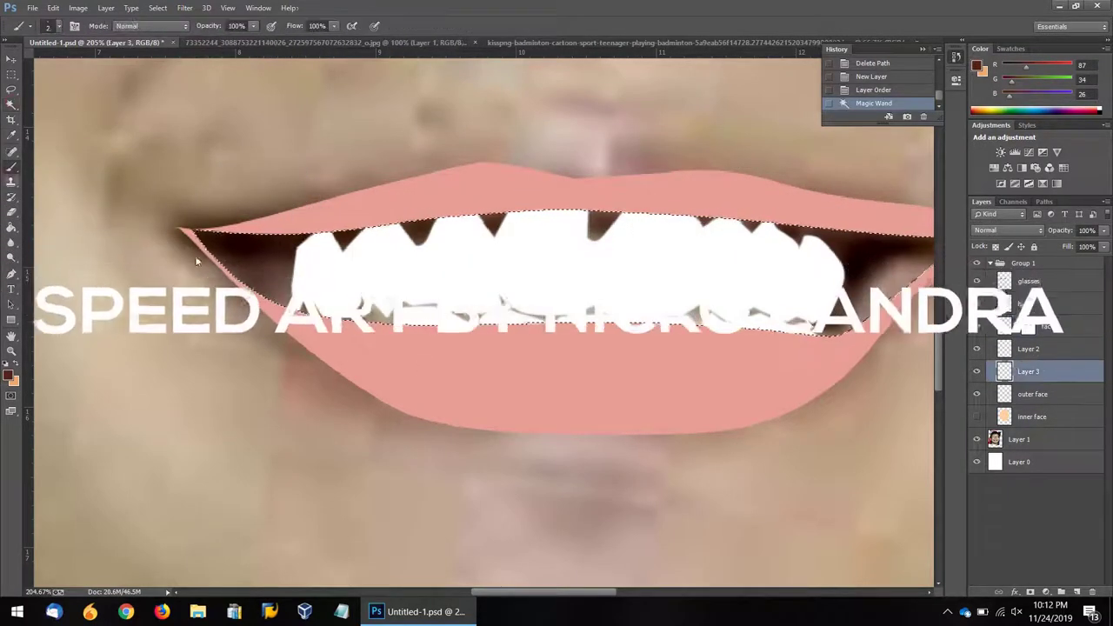
click(1028, 372)
key(b)
mouse_move(243, 235)
mouse_down()
mouse_move(721, 236)
mouse_move(820, 298)
mouse_up()
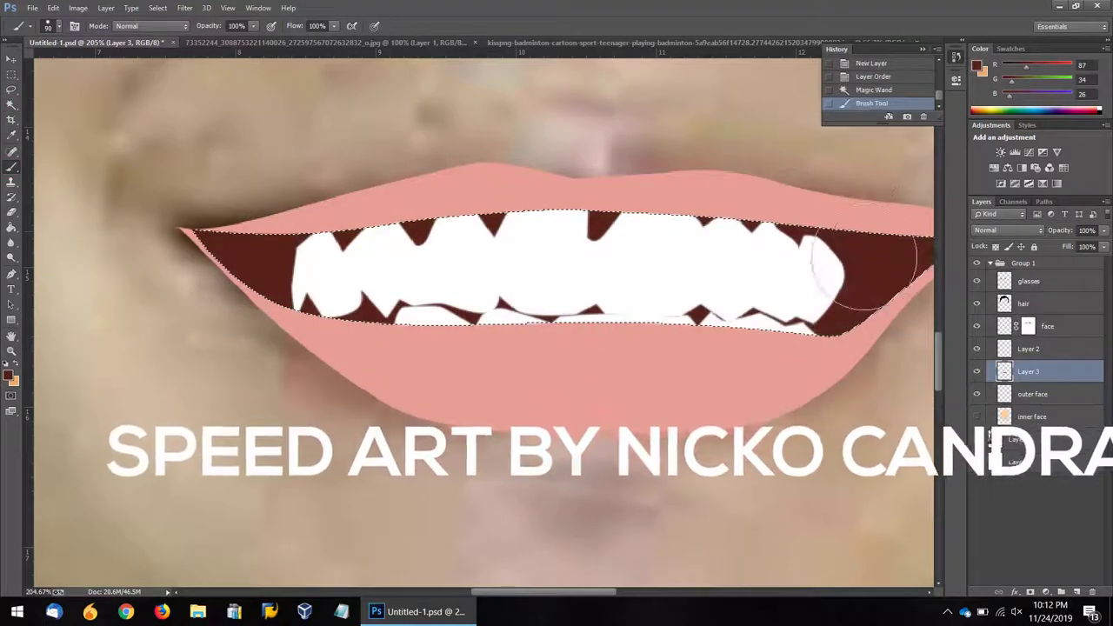
key(ctrl+d)
mouse_move(388, 233)
mouse_down()
mouse_move(292, 246)
mouse_move(361, 233)
mouse_up()
key(m)
Step: Merge the teeth layer into Layer 3 and set a 40% opacity black brush
key(ctrl+e)
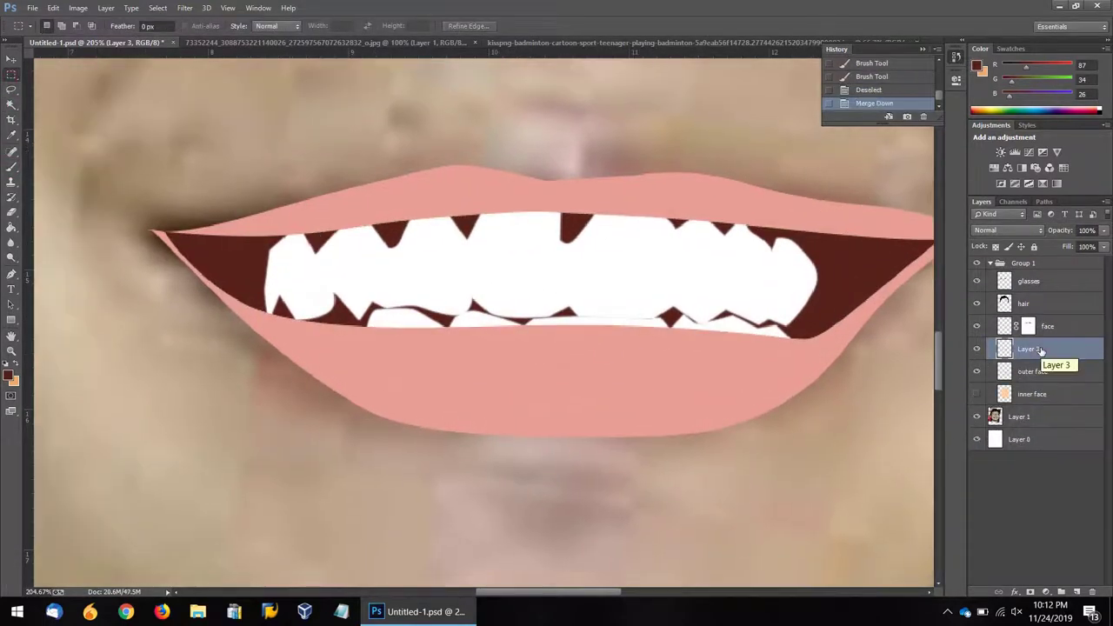
key(b)
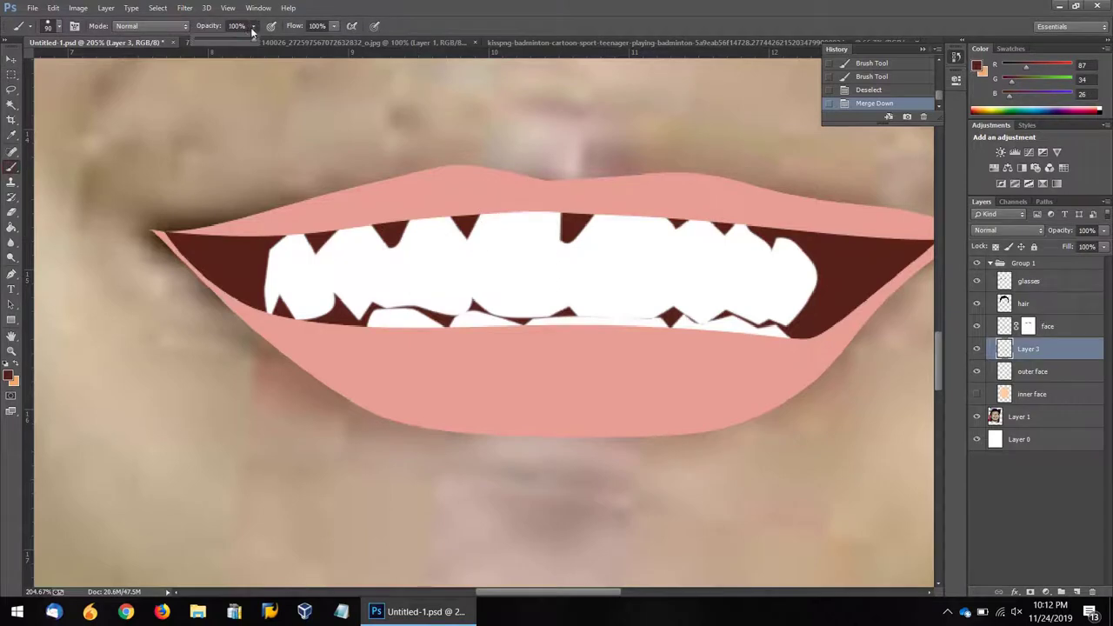
drag(219, 44, 218, 43)
click(8, 375)
click(412, 333)
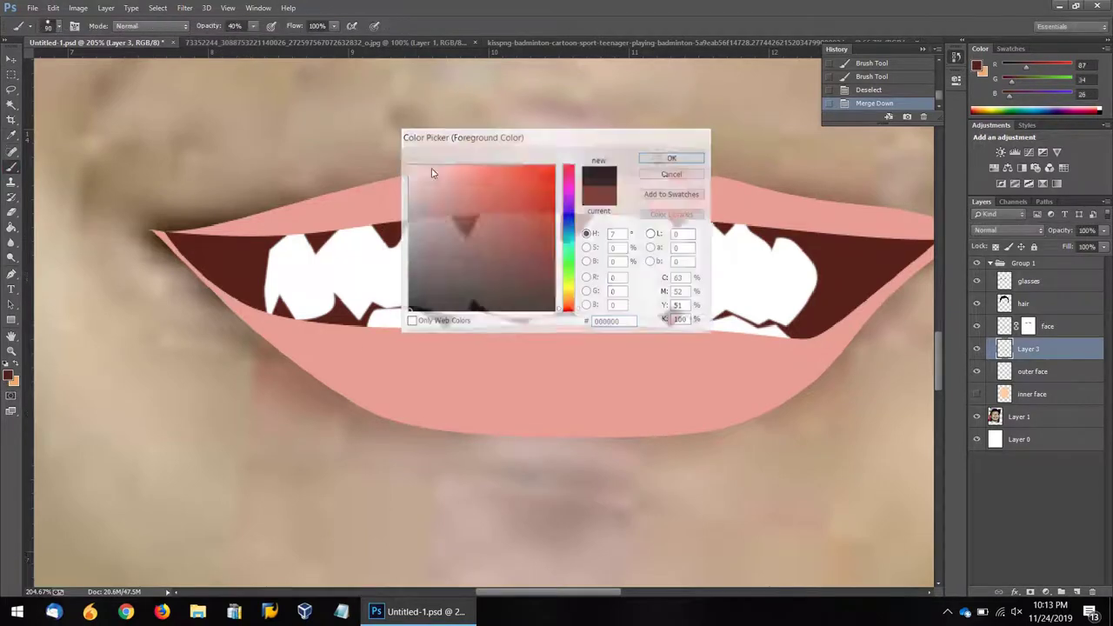
key(Return)
Step: Shade the teeth with soft black strokes inside the restored mouth selection
right_click(514, 232)
key(Escape)
scroll(417, 211, down, 5)
key(bracketright)
key(bracketright)
key(bracketright)
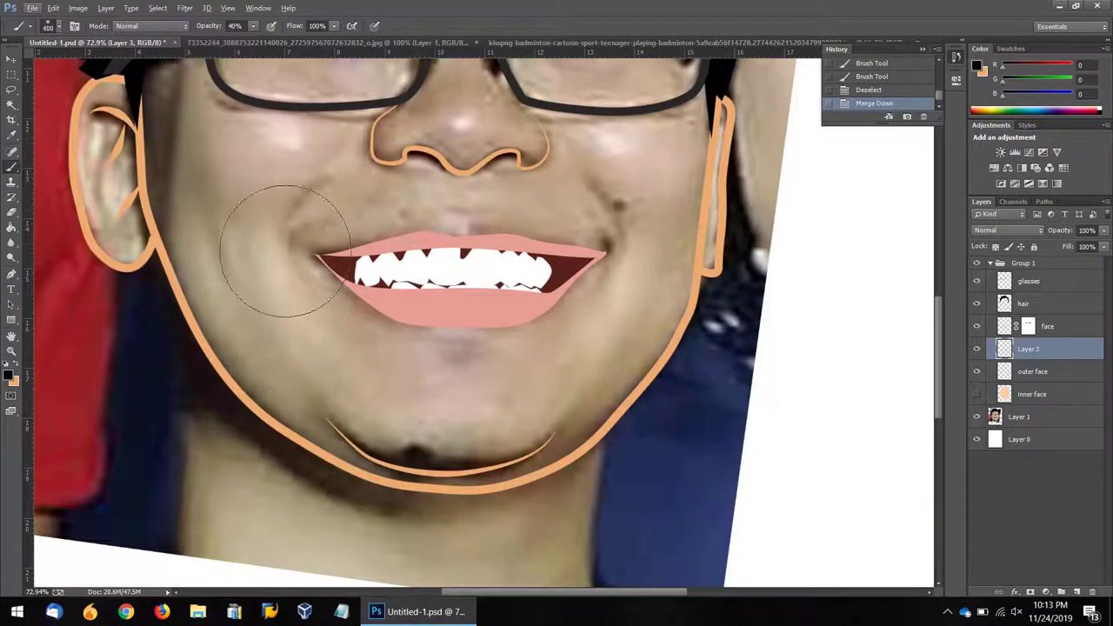
drag(252, 41, 296, 41)
click(289, 238)
click(289, 238)
key(ctrl+alt+z)
key(ctrl+alt+z)
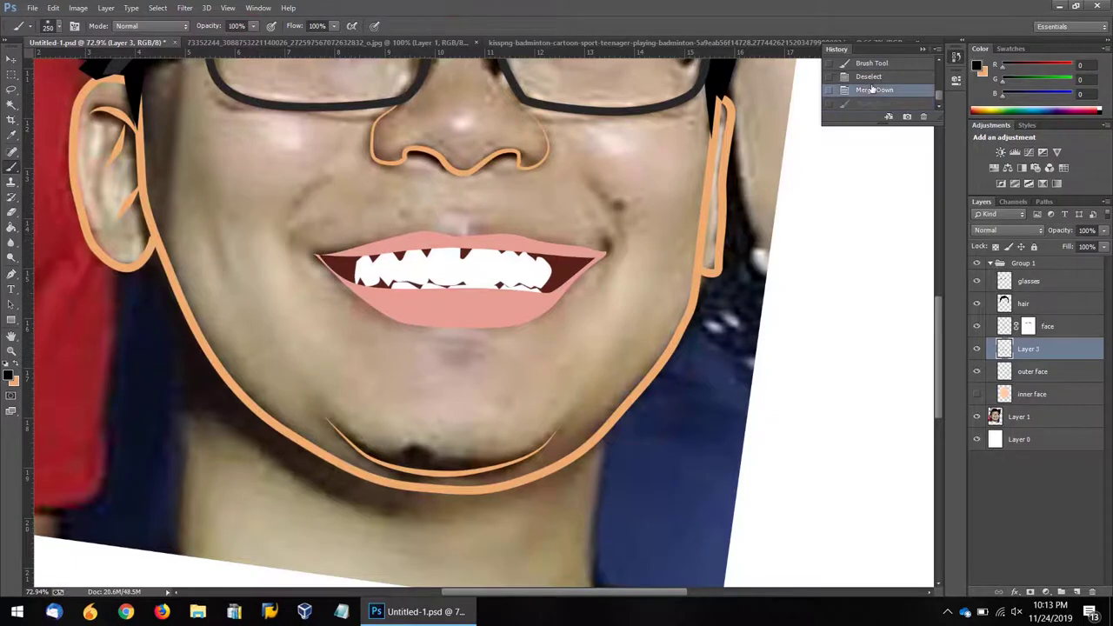
key(ctrl+alt+z)
key(ctrl+alt+z)
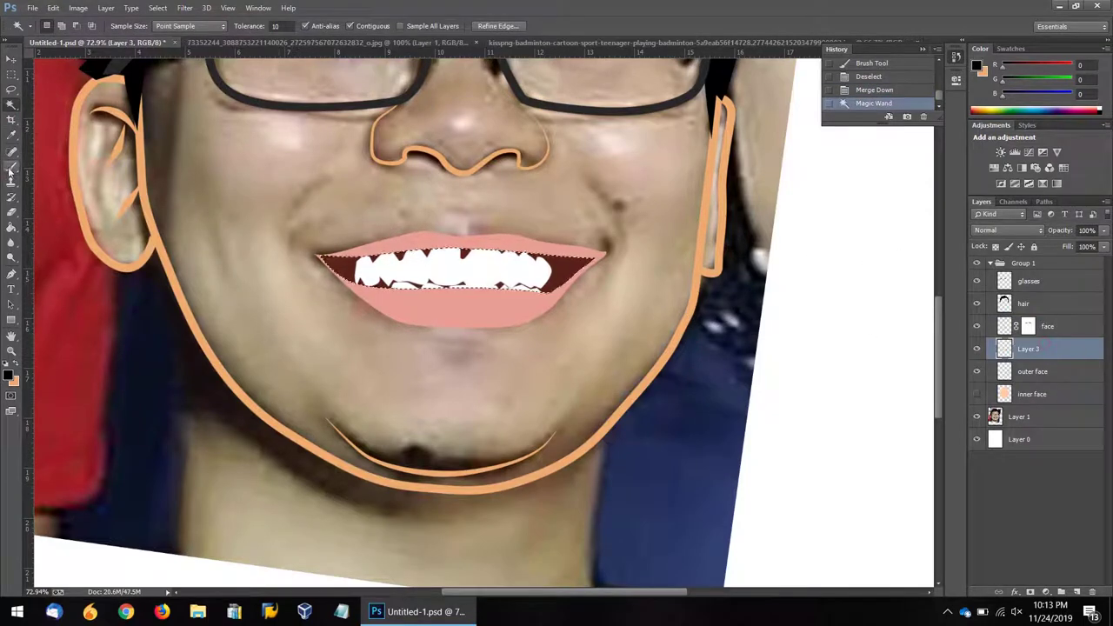
drag(293, 249, 373, 211)
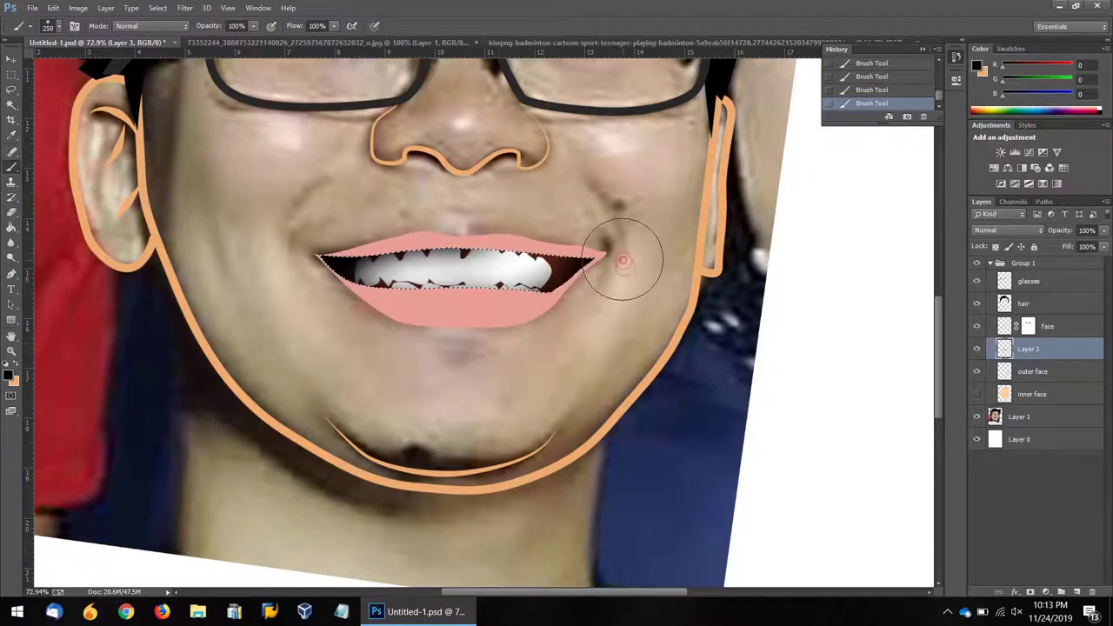
Step: Deselect and rename Layer 3 to 'mouth'
key(m)
click(534, 187)
alt+scroll(535, 187, down, 2)
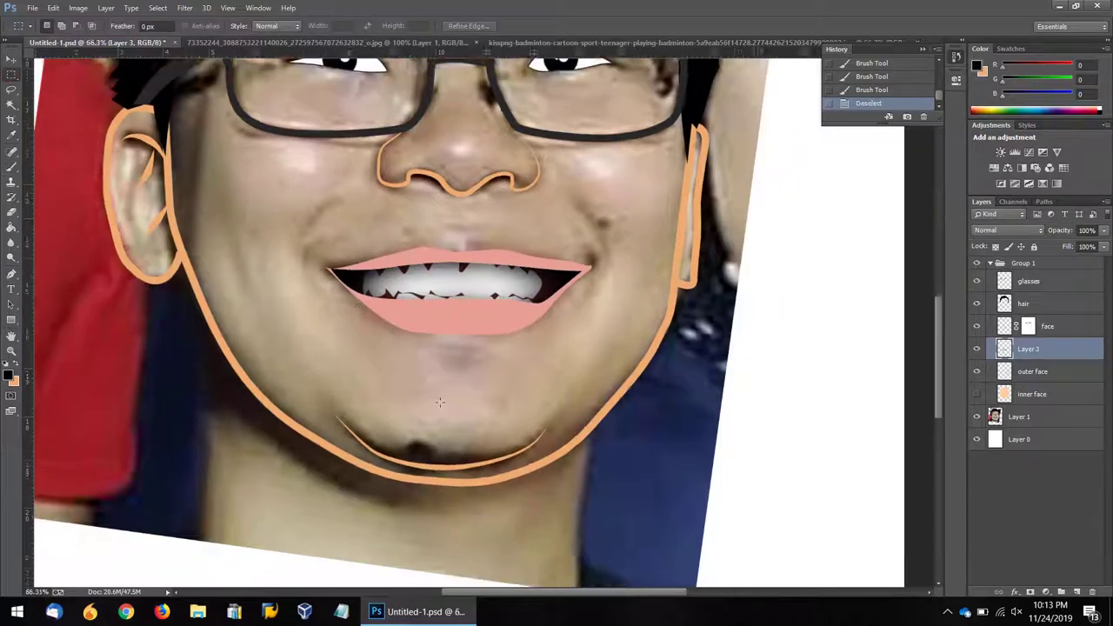
double_click(1029, 349)
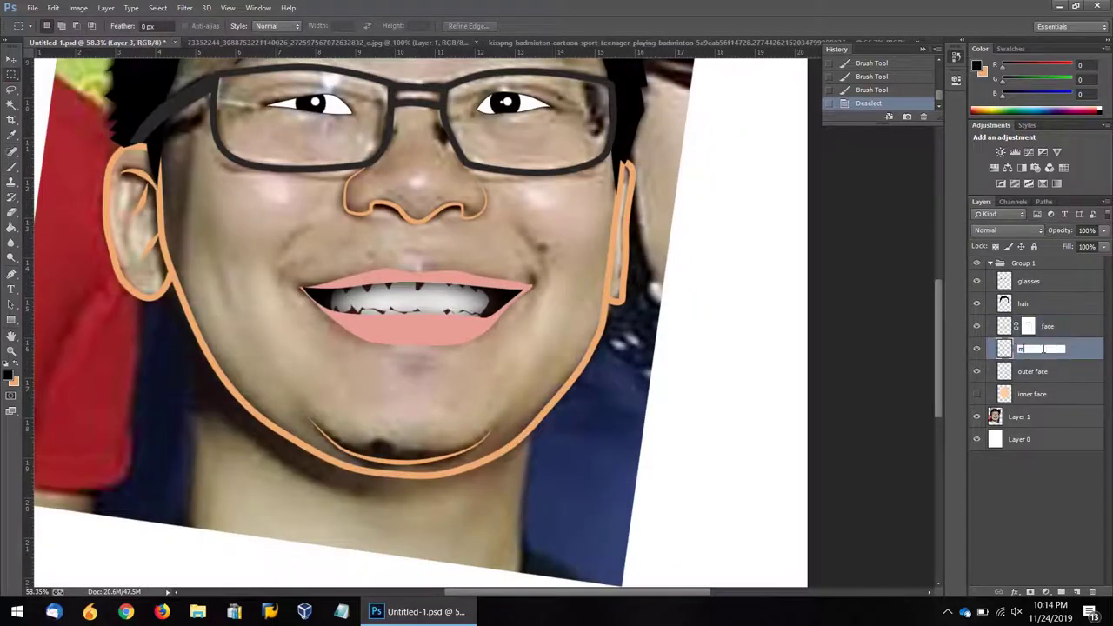
text(mouth)
key(Return)
Step: Create a new layer named 'wrinkles' and place it above the face layer
key(v)
click(105, 8)
click(322, 28)
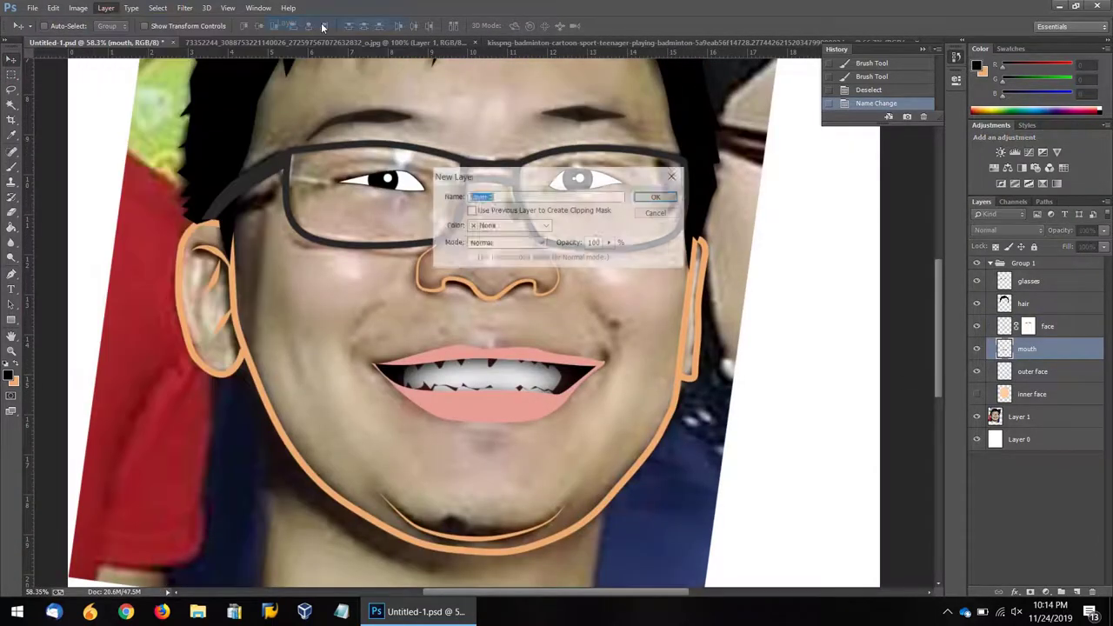
text(wrinkles)
key(Return)
drag(1072, 308, 1072, 315)
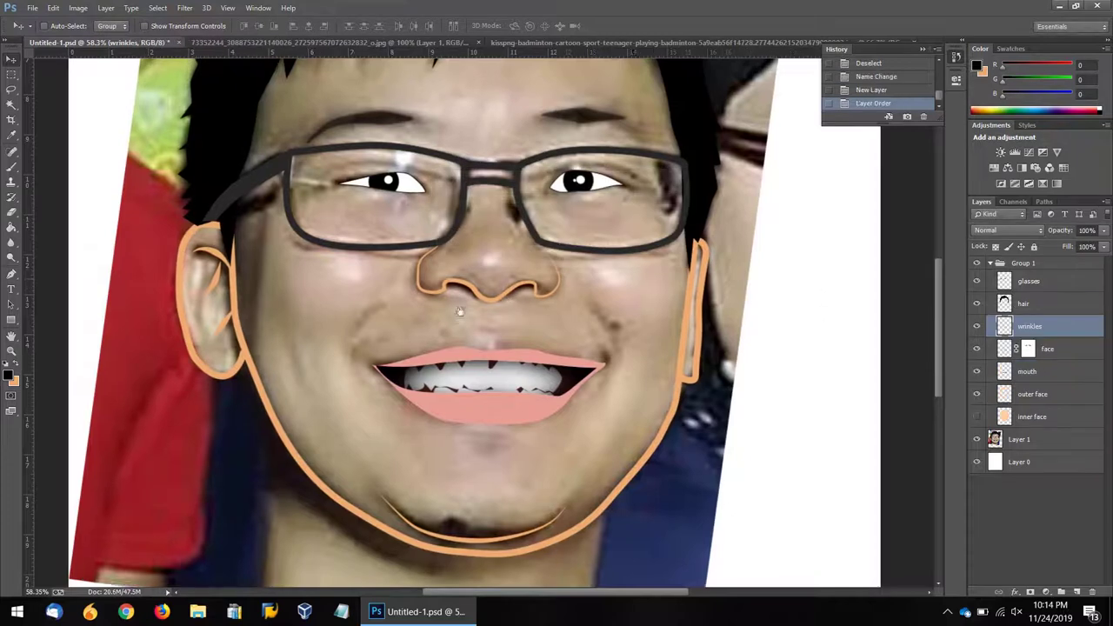
Step: Set an orange foreground colour and test the brush with an undone stroke
key(p)
click(10, 374)
key(Return)
key(b)
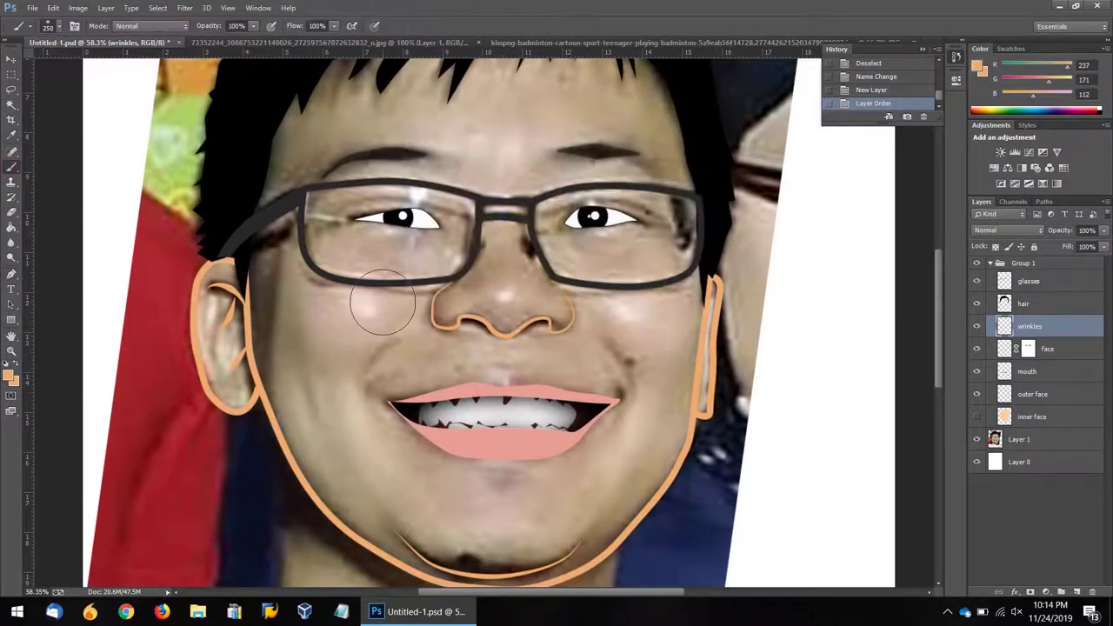
right_click(367, 346)
key(Escape)
drag(381, 337, 394, 389)
key(ctrl+z)
Step: Draw Pen wrinkle paths beside the mouth and on both cheeks
key(p)
click(407, 334)
click(376, 351)
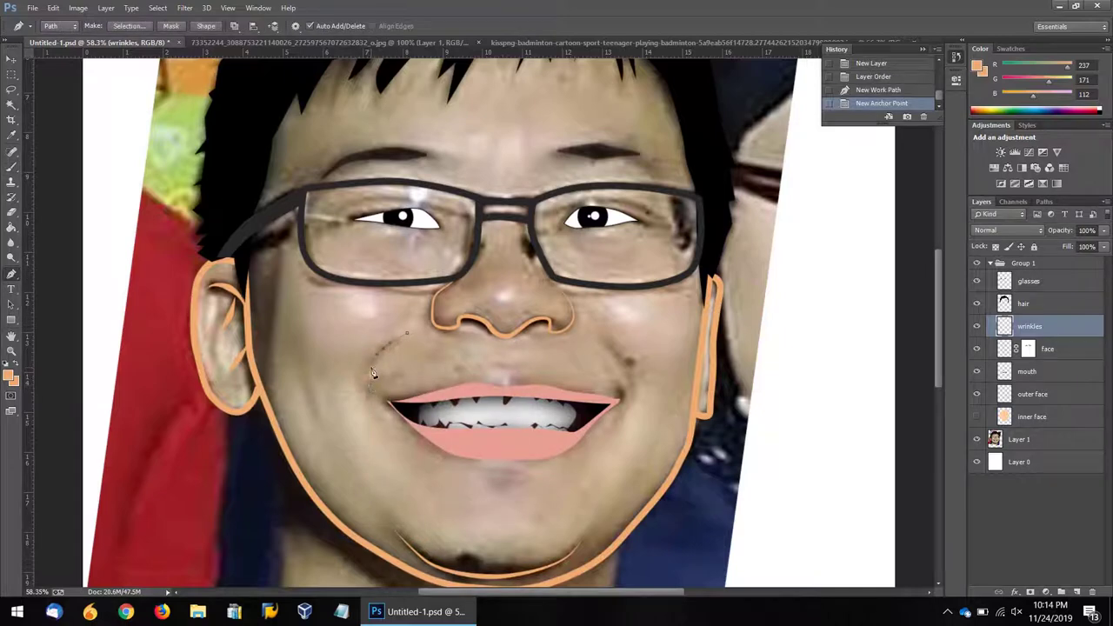
click(383, 370)
click(596, 330)
click(628, 361)
click(634, 393)
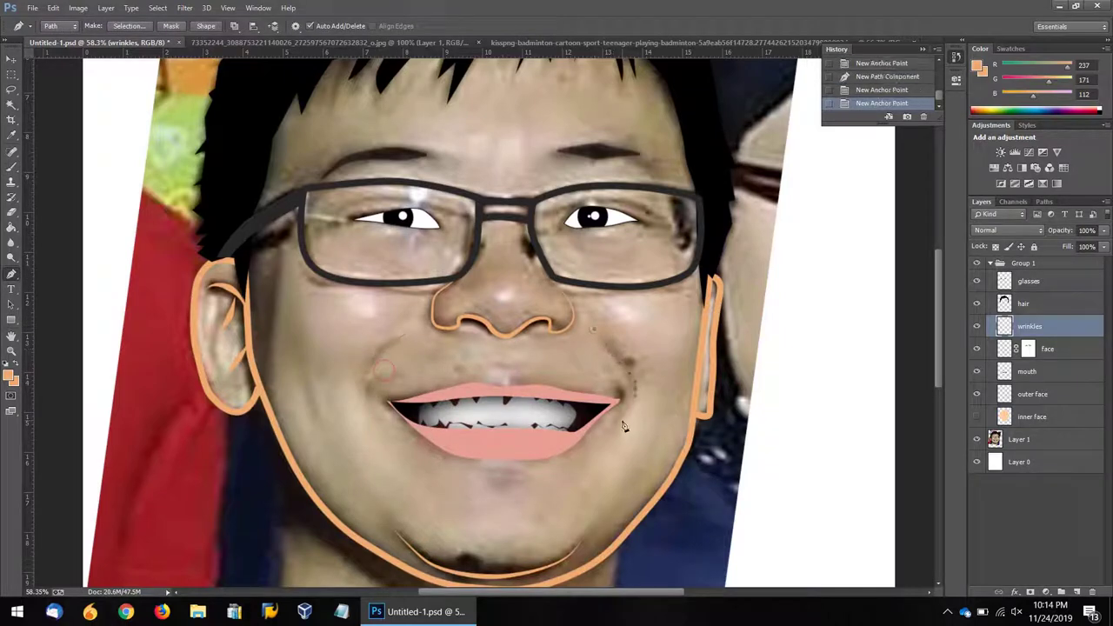
click(620, 437)
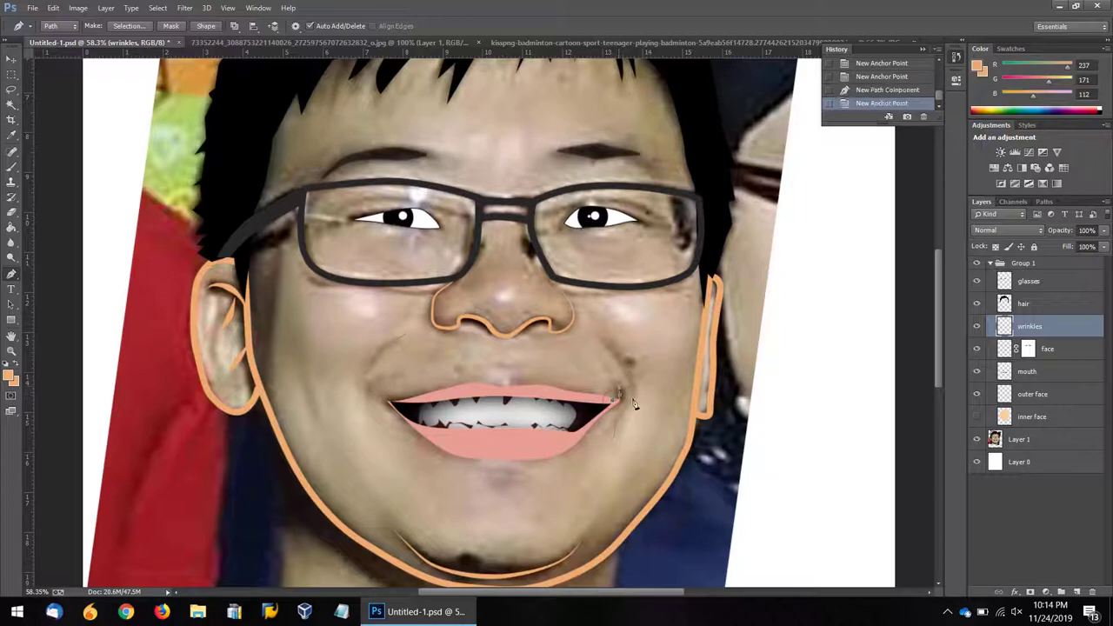
click(379, 384)
click(368, 413)
click(369, 394)
click(393, 360)
click(294, 320)
click(303, 391)
Step: Add Pen crease paths beside the nose, near the chin and on the right cheek
scroll(373, 322, up, 2)
scroll(377, 323, up, 2)
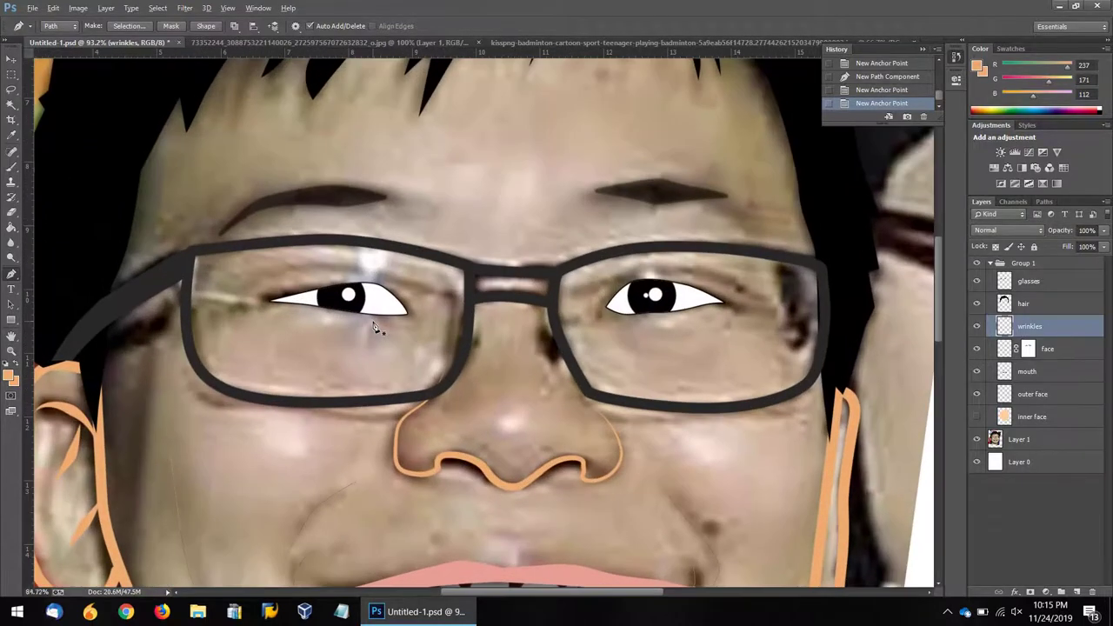
scroll(418, 348, up, 3)
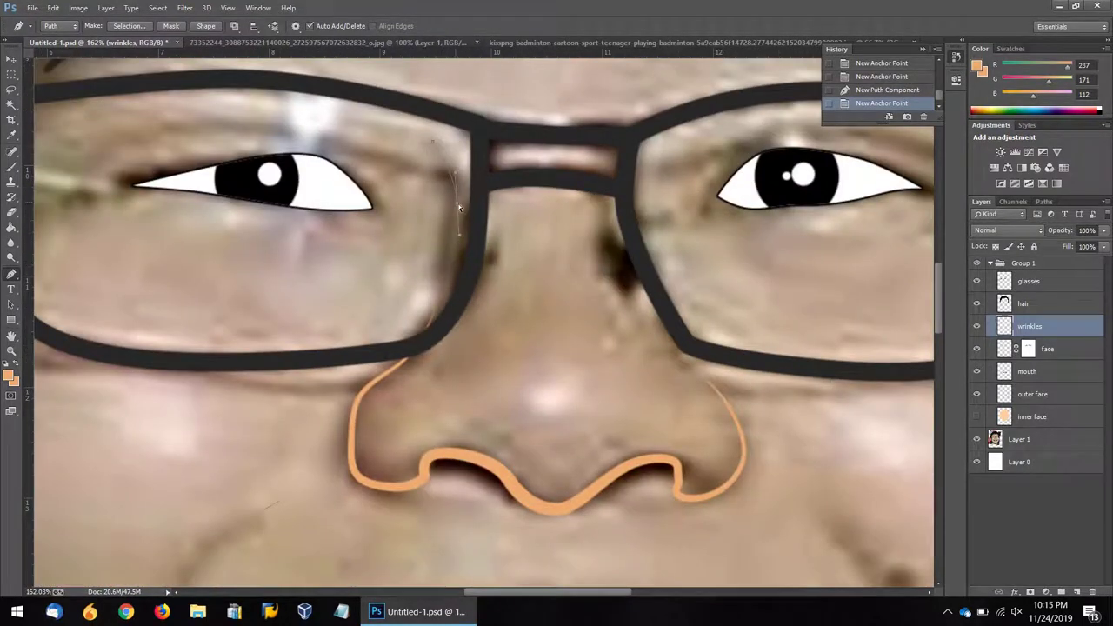
click(450, 271)
click(450, 270)
click(542, 268)
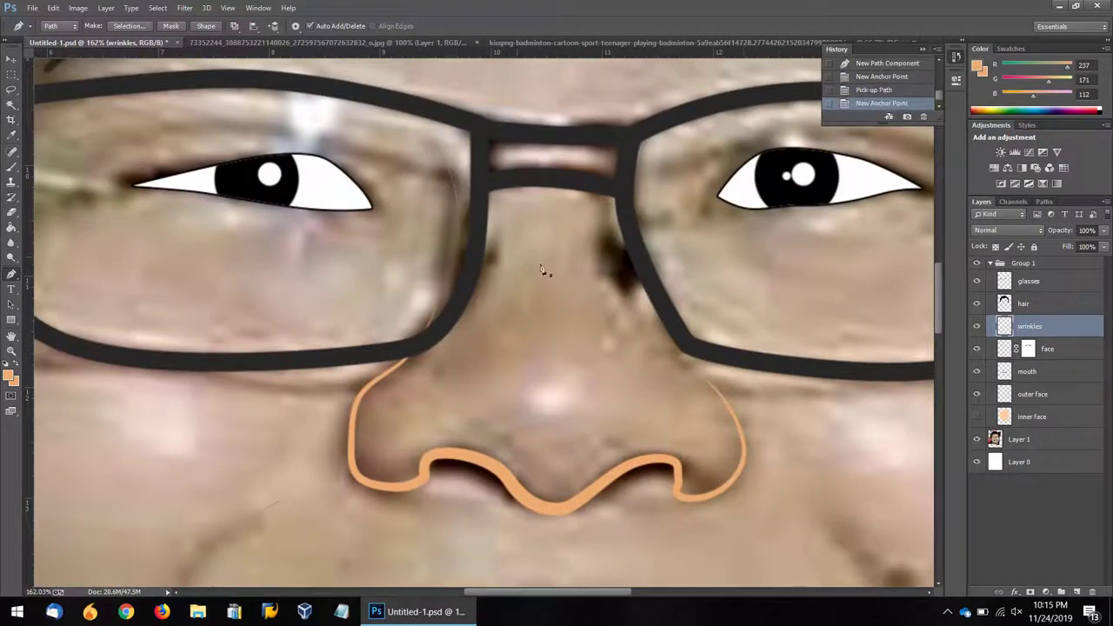
scroll(556, 292, down, 5)
scroll(463, 554, up, 2)
click(418, 441)
click(440, 478)
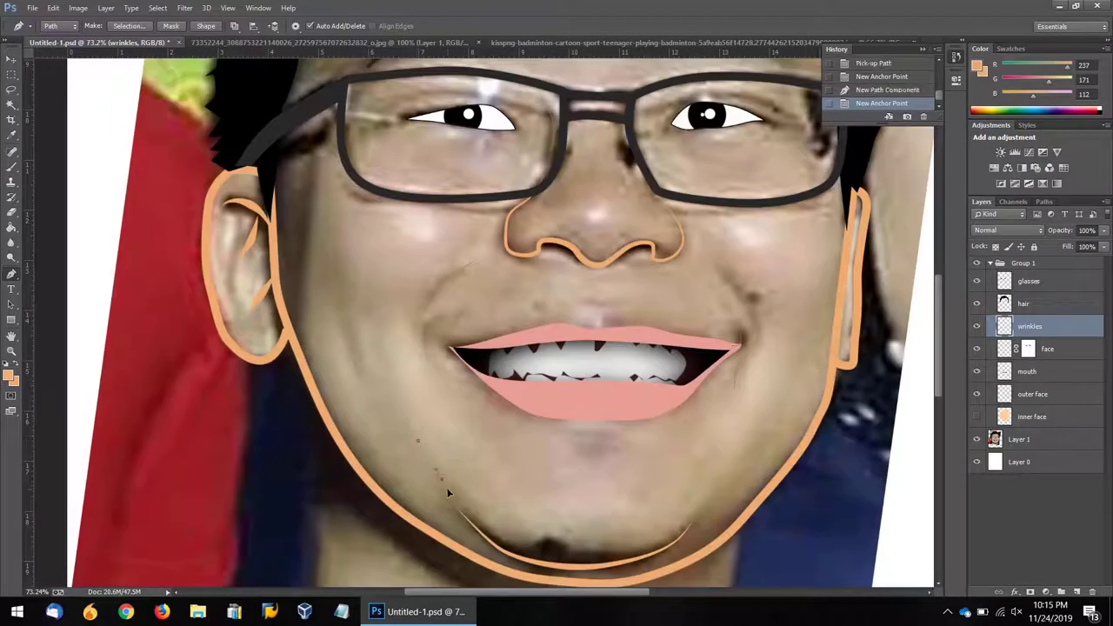
click(785, 412)
click(759, 449)
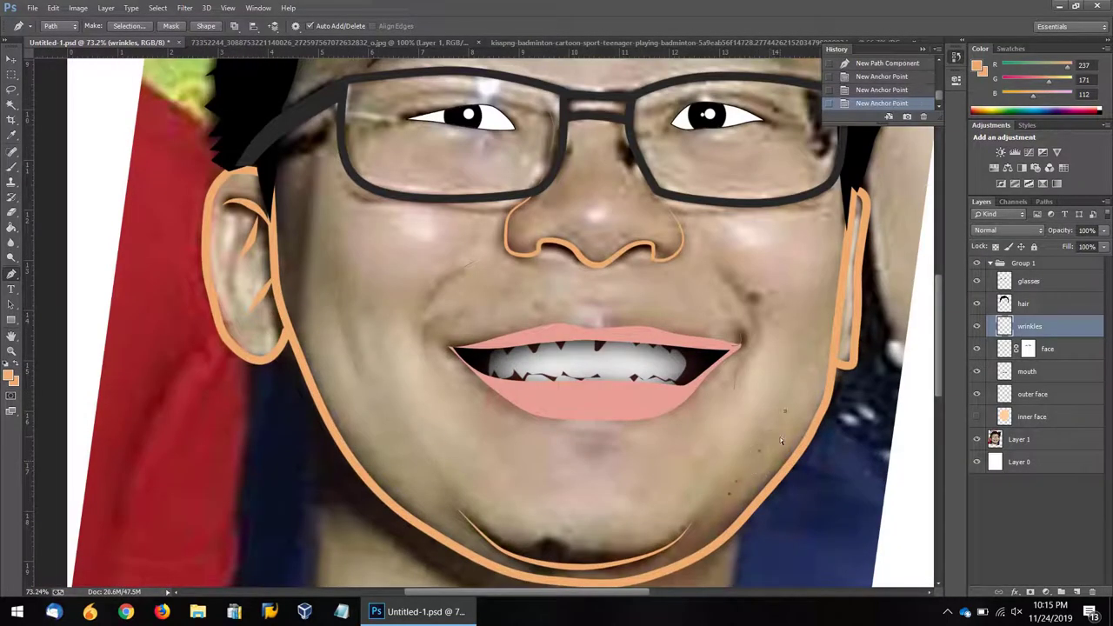
scroll(781, 441, down, 3)
Step: Stroke the wrinkle paths with the orange brush, then delete the path
right_click(500, 348)
click(539, 260)
key(Return)
right_click(661, 207)
click(678, 217)
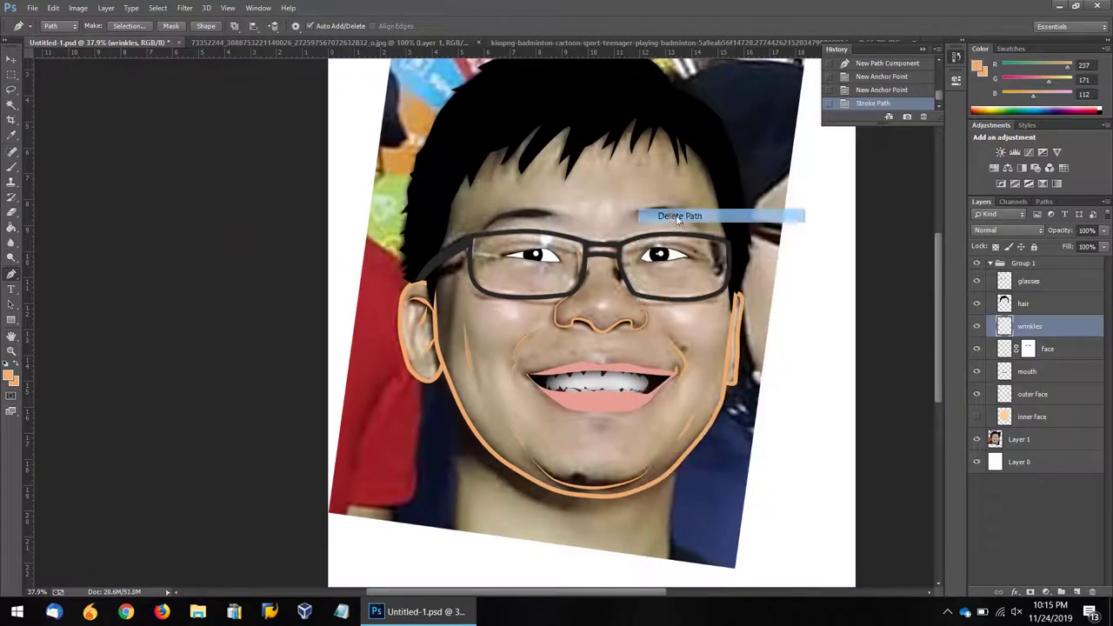
click(977, 417)
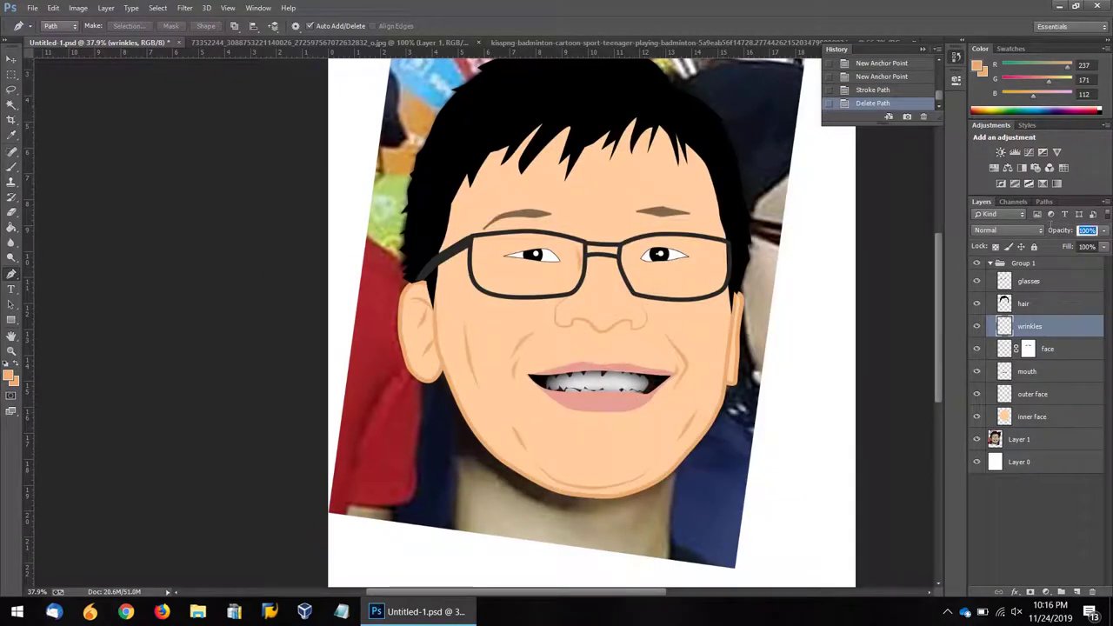
Step: Set the wrinkles layer to 75% opacity and move it beneath the face layer
text(75)
key(Return)
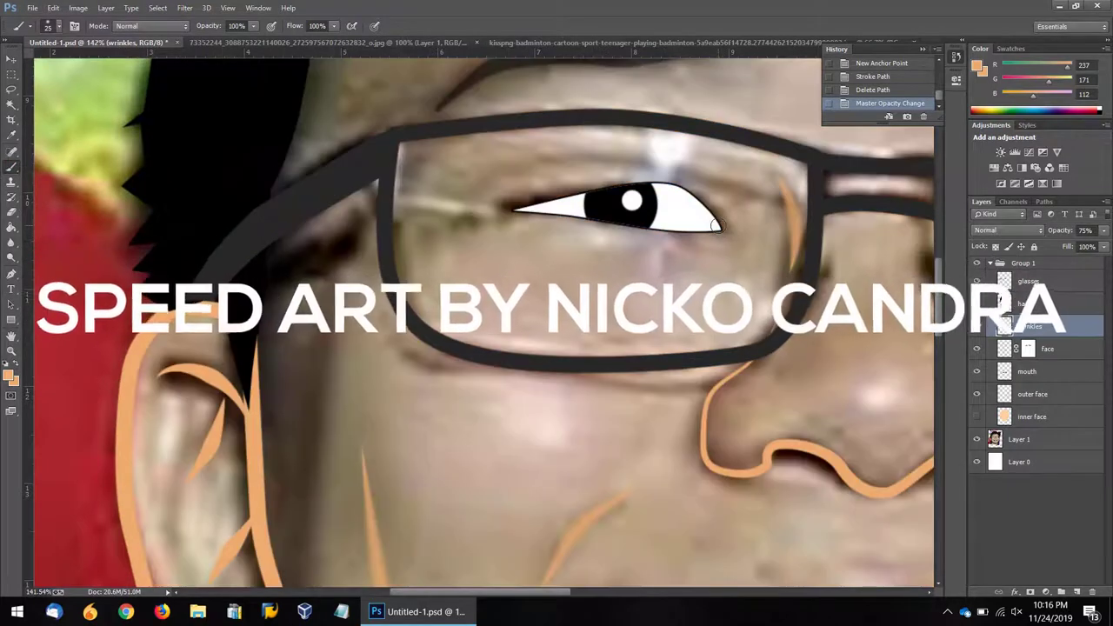
drag(1068, 348, 1067, 350)
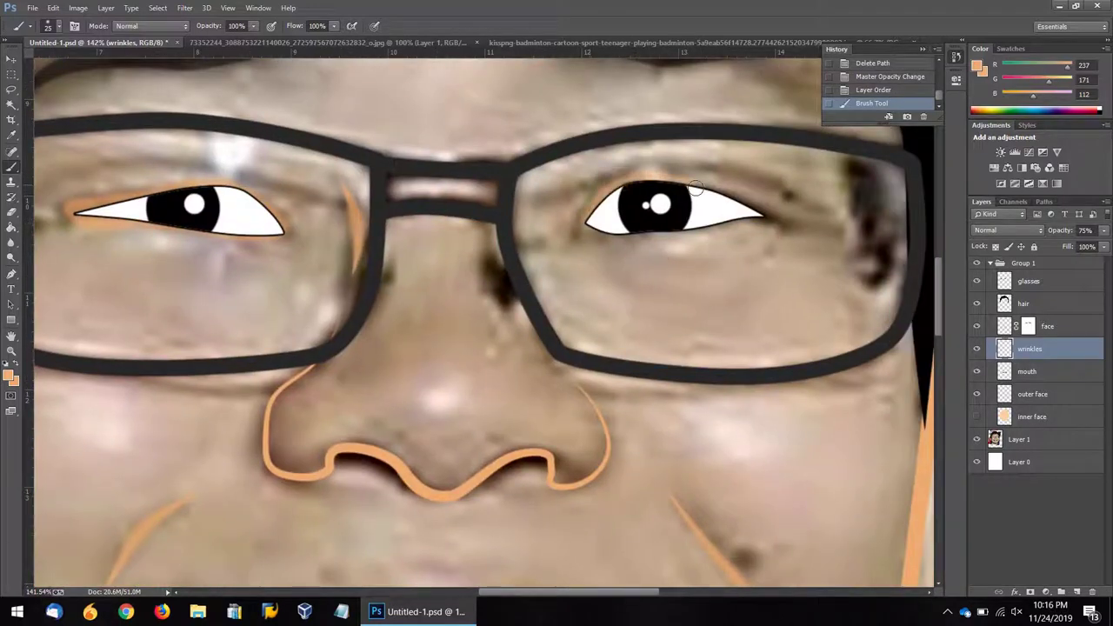
Step: Paint orange strokes at the outer corners of both eyes
drag(783, 228, 740, 220)
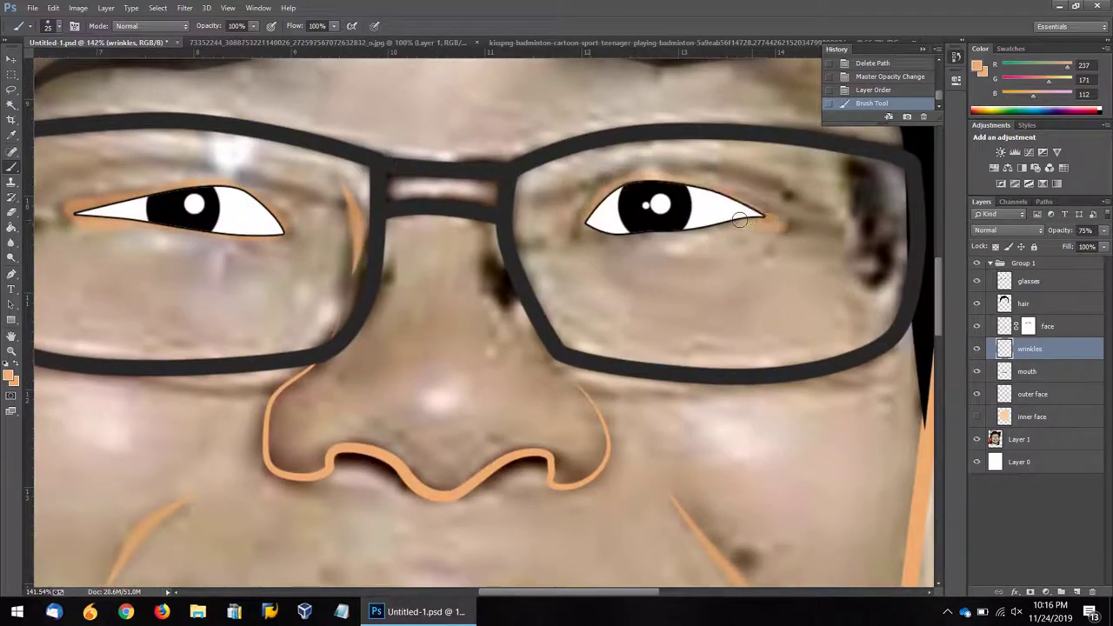
drag(644, 233, 588, 228)
drag(417, 441, 491, 328)
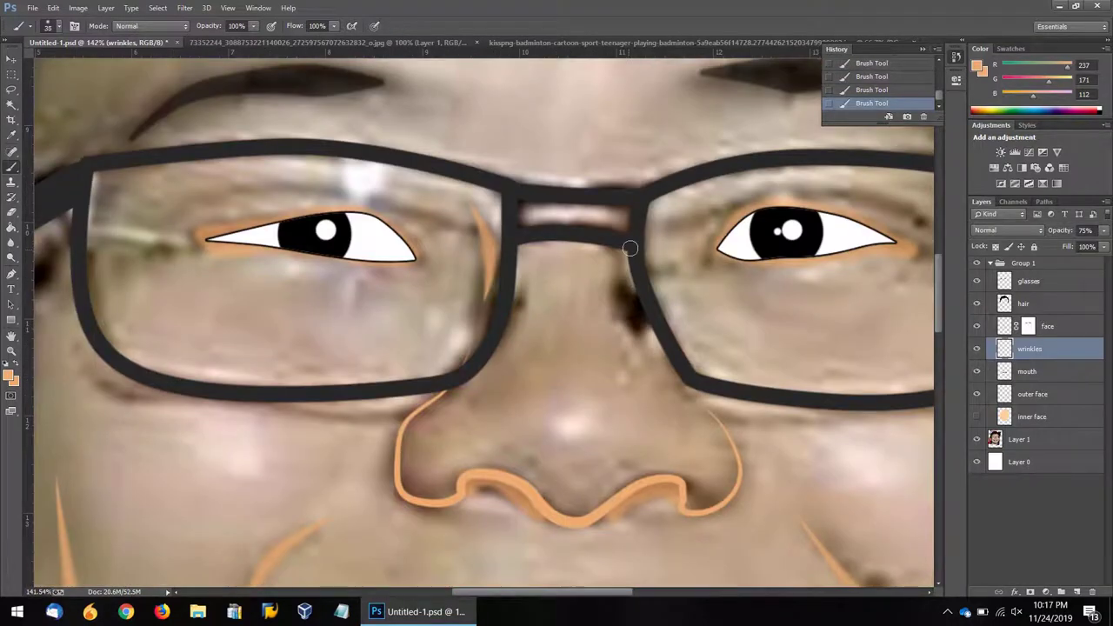
scroll(522, 266, down, 2)
scroll(478, 261, down, 2)
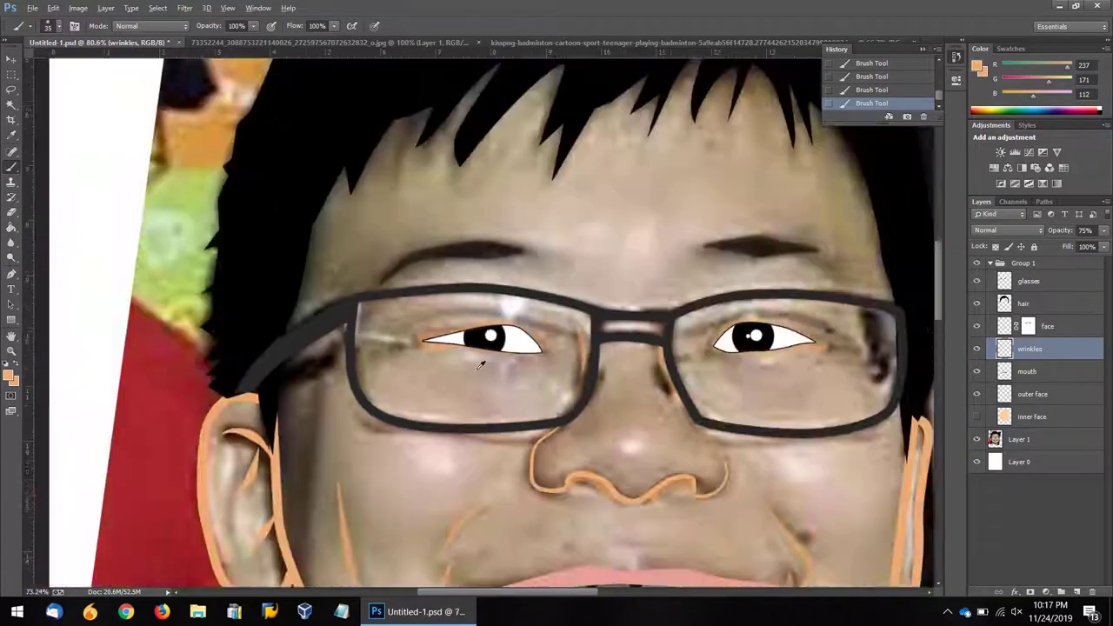
scroll(443, 257, down, 2)
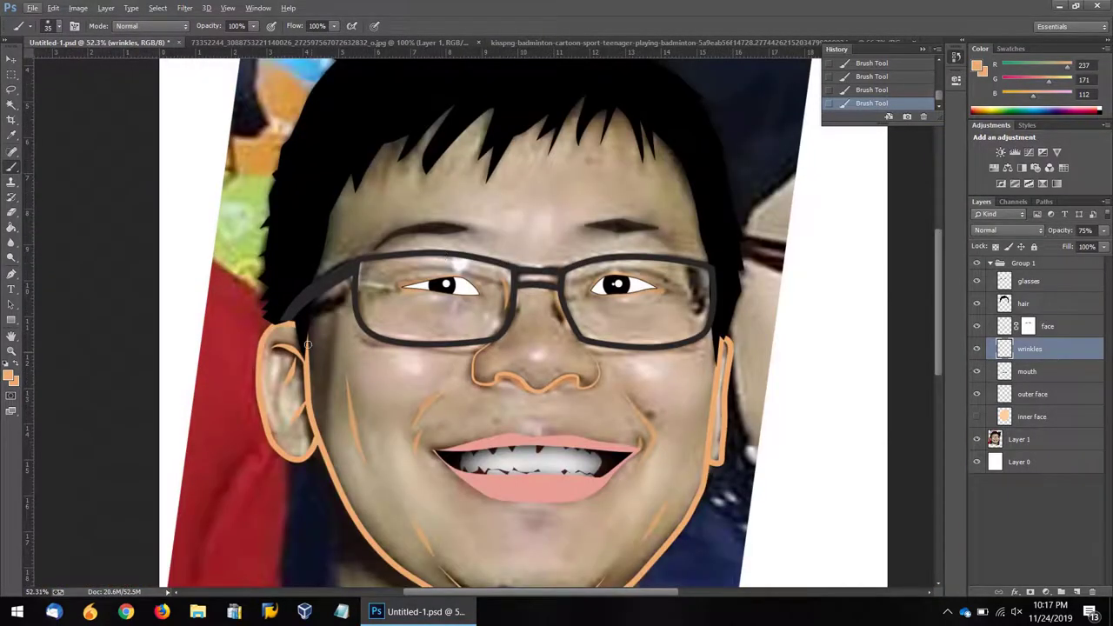
scroll(307, 344, up, 3)
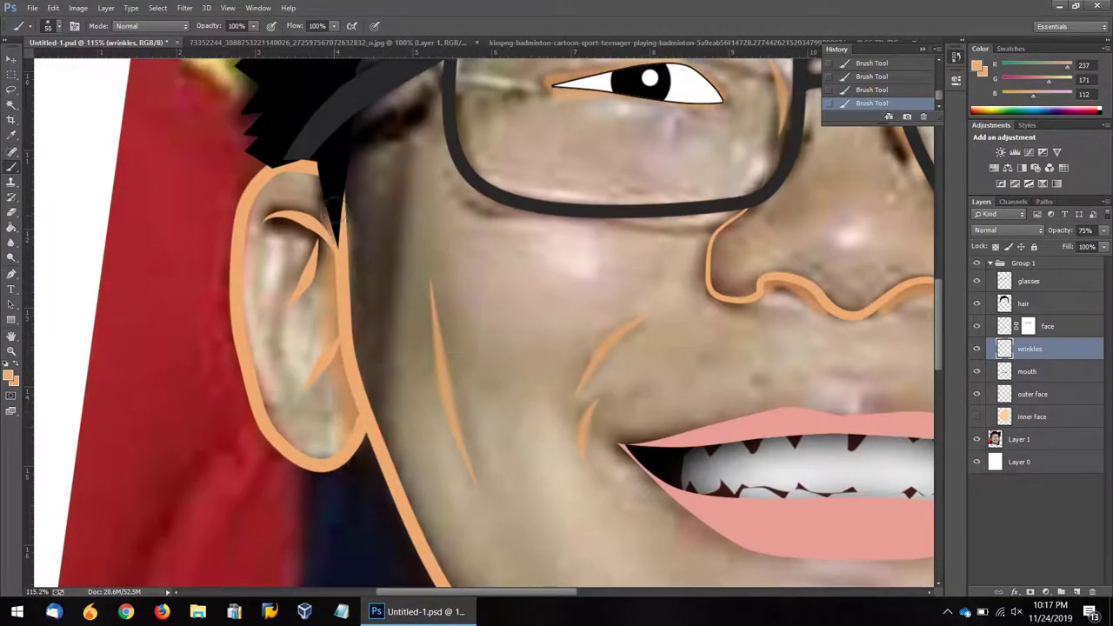
Step: Add a layer mask to the wrinkles layer
key(m)
scroll(493, 359, down, 3)
scroll(560, 279, up, 3)
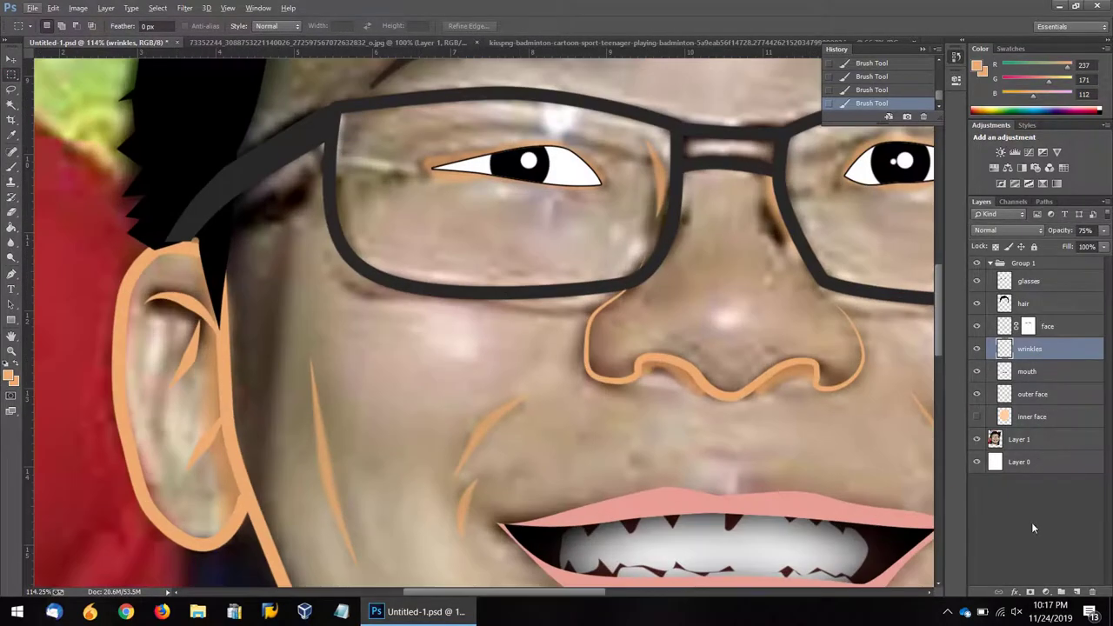
click(1046, 591)
Step: Mask the wrinkle ends with a 150 px brush, then shrink it to 50 px
key(b)
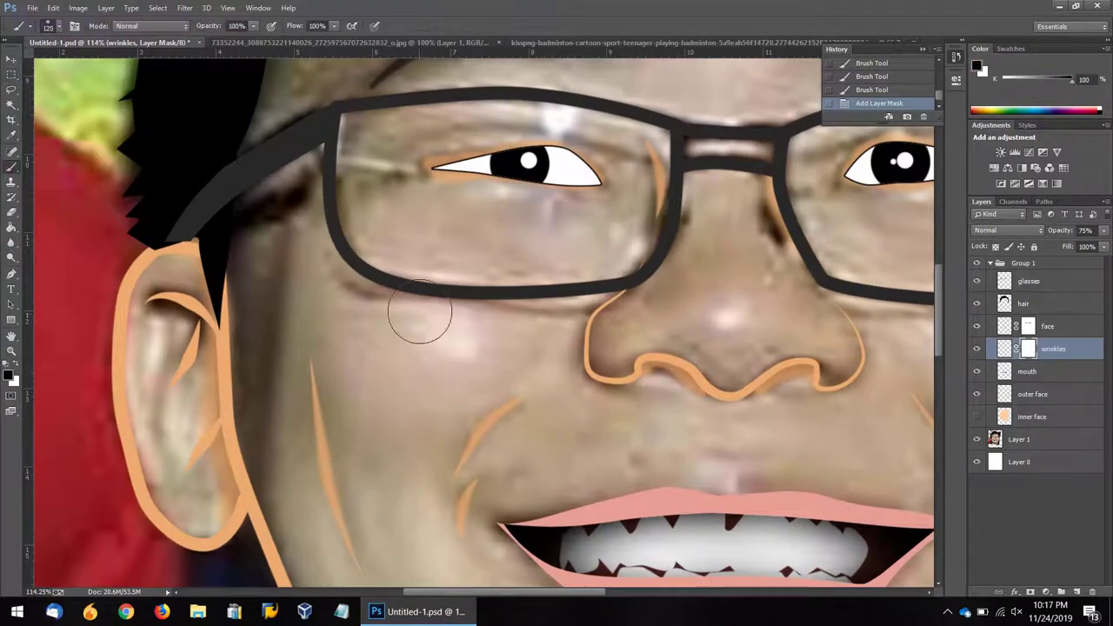
key(bracketright)
drag(434, 218, 434, 235)
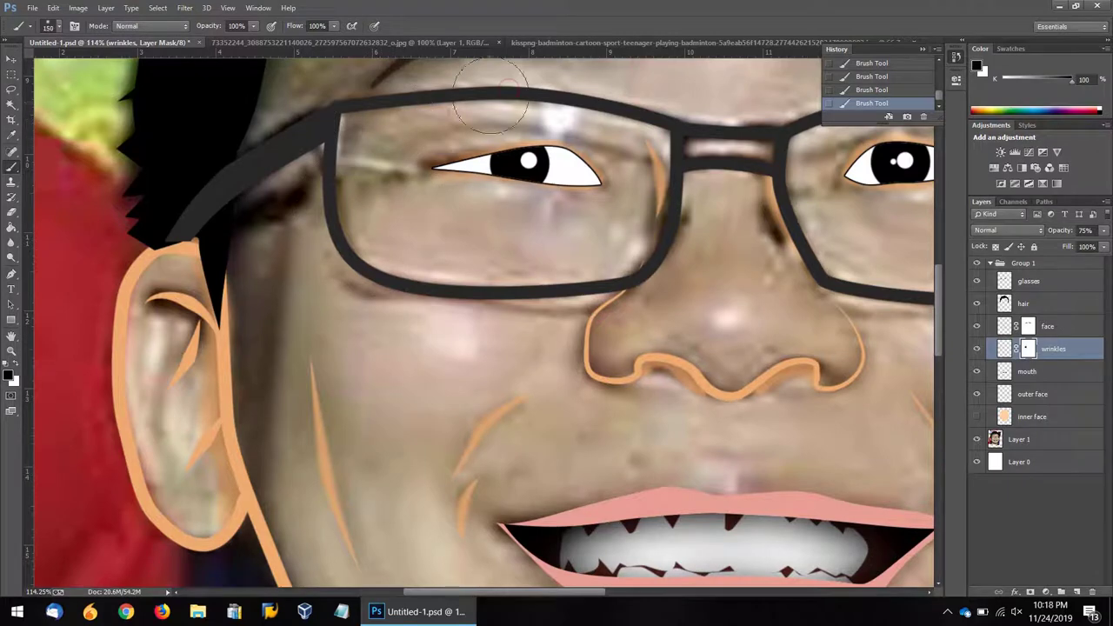
scroll(540, 243, right, 3)
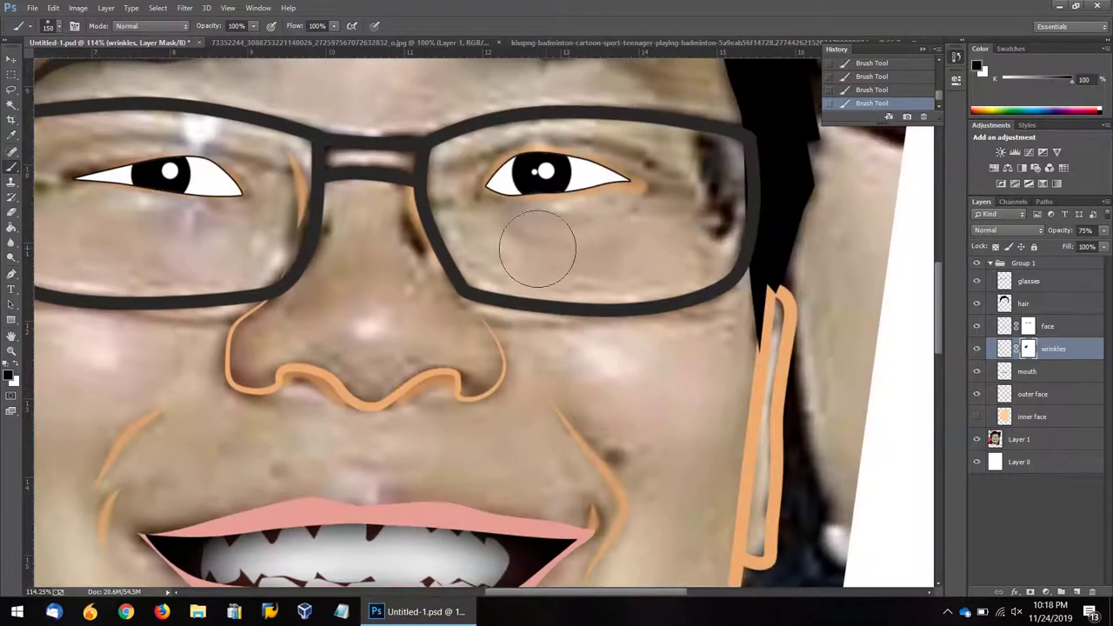
scroll(452, 100, left, 4)
scroll(434, 139, down, 1)
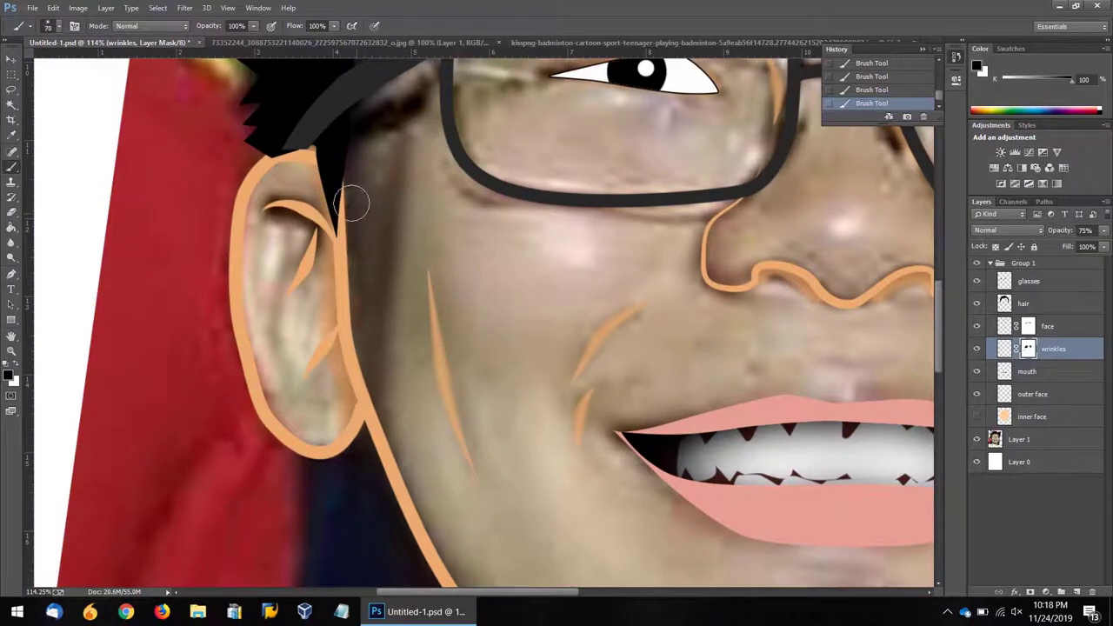
scroll(278, 169, down, 3)
scroll(485, 459, up, 1)
scroll(545, 288, up, 4)
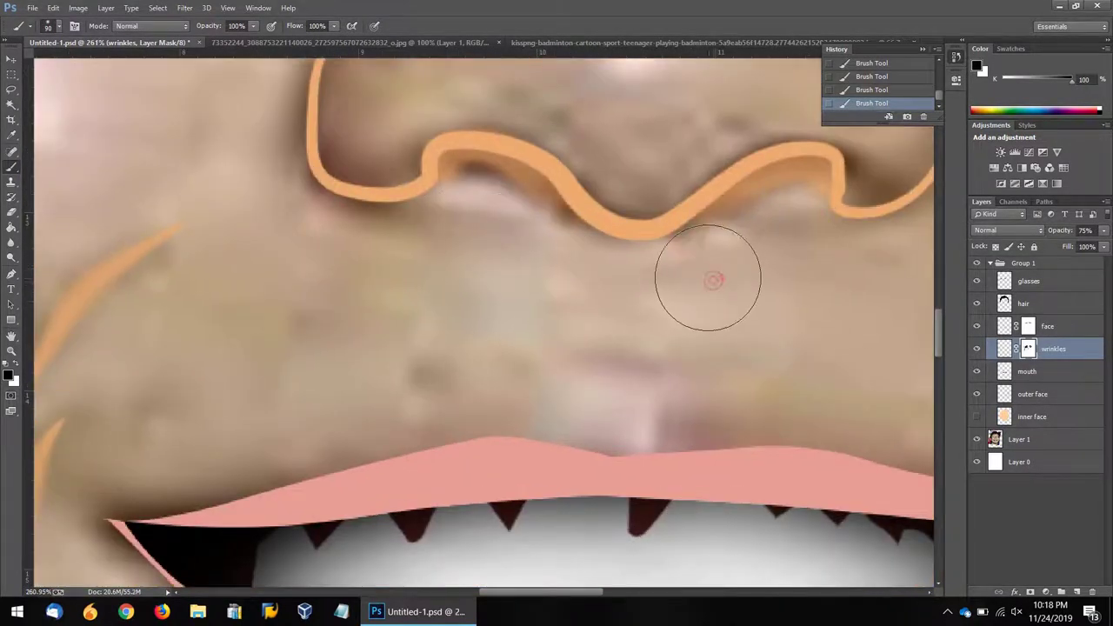
scroll(745, 269, up, 2)
right_click(467, 300)
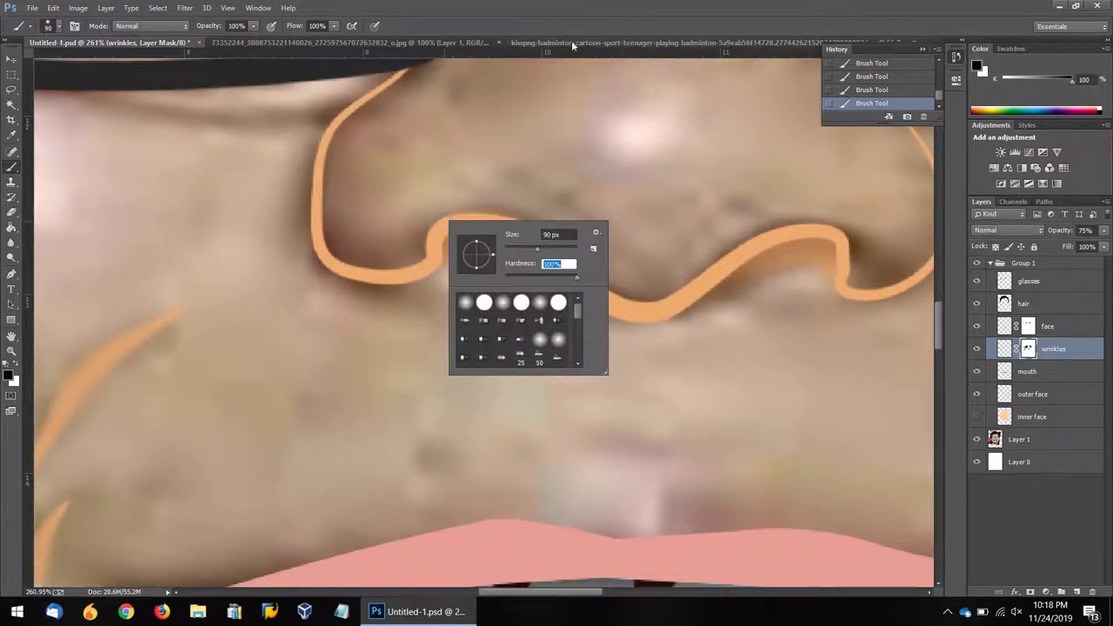
key(bracketleft)
key(bracketleft)
key(bracketleft)
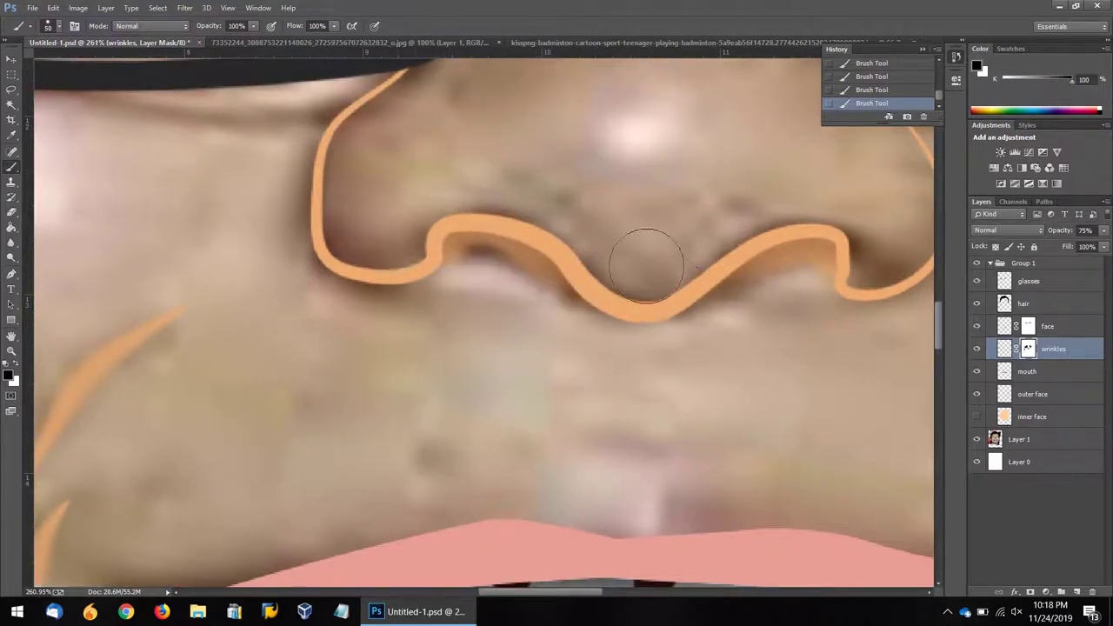
Step: Hide the inner face fill to compare the wrinkles against the photo
scroll(878, 284, up, 2)
scroll(878, 284, left, 5)
scroll(629, 447, left, 5)
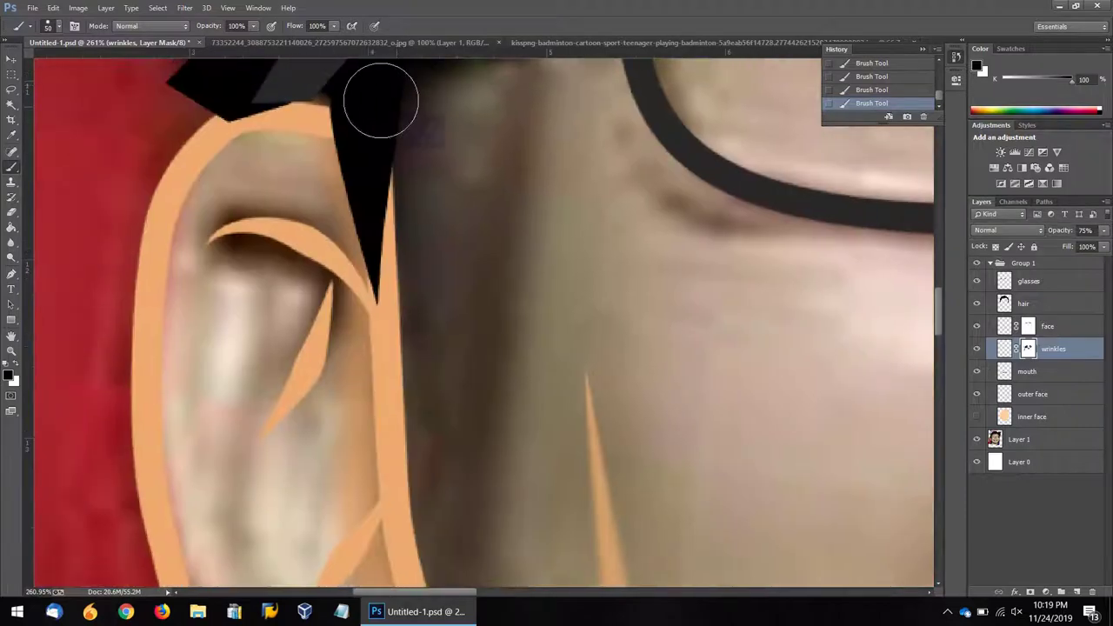
scroll(435, 280, down, 2)
scroll(474, 163, down, 5)
scroll(474, 163, down, 6)
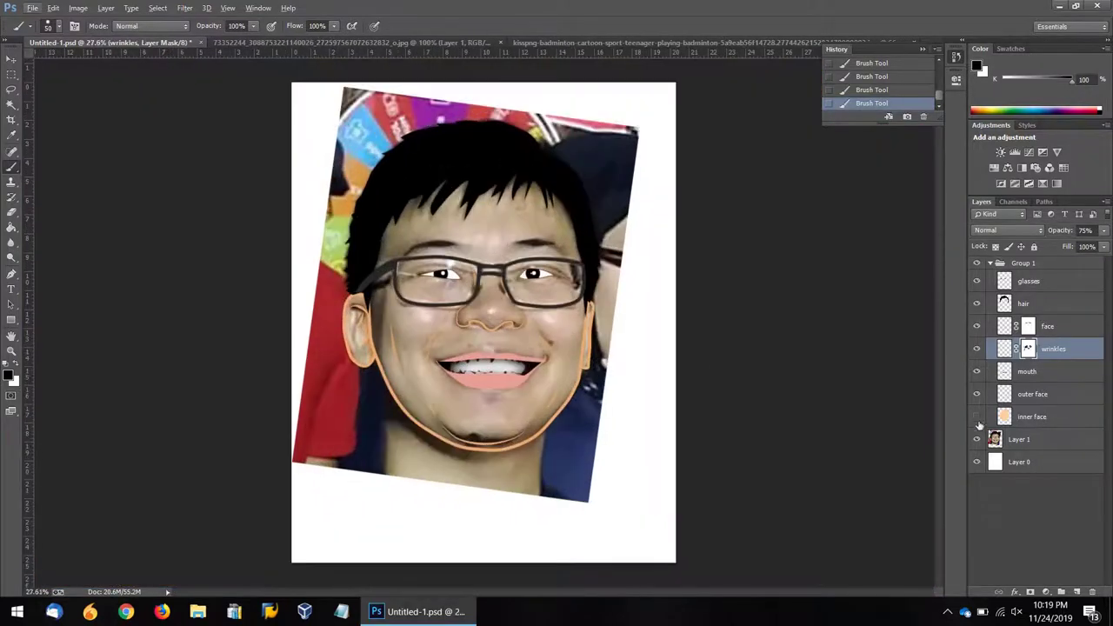
click(976, 417)
scroll(588, 386, up, 5)
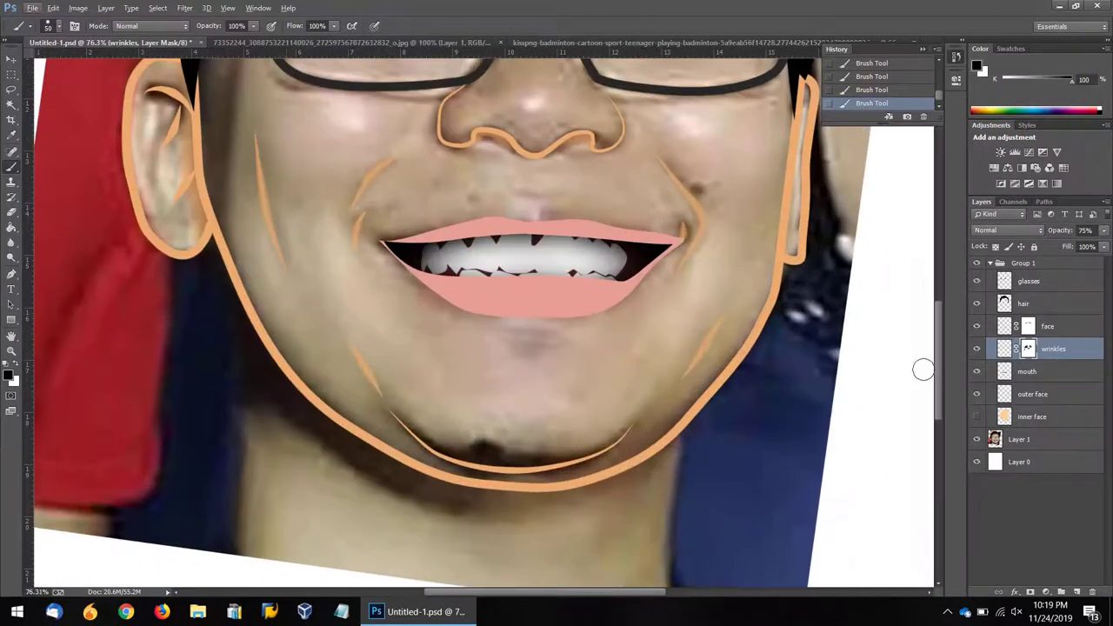
scroll(666, 236, up, 4)
right_click(673, 221)
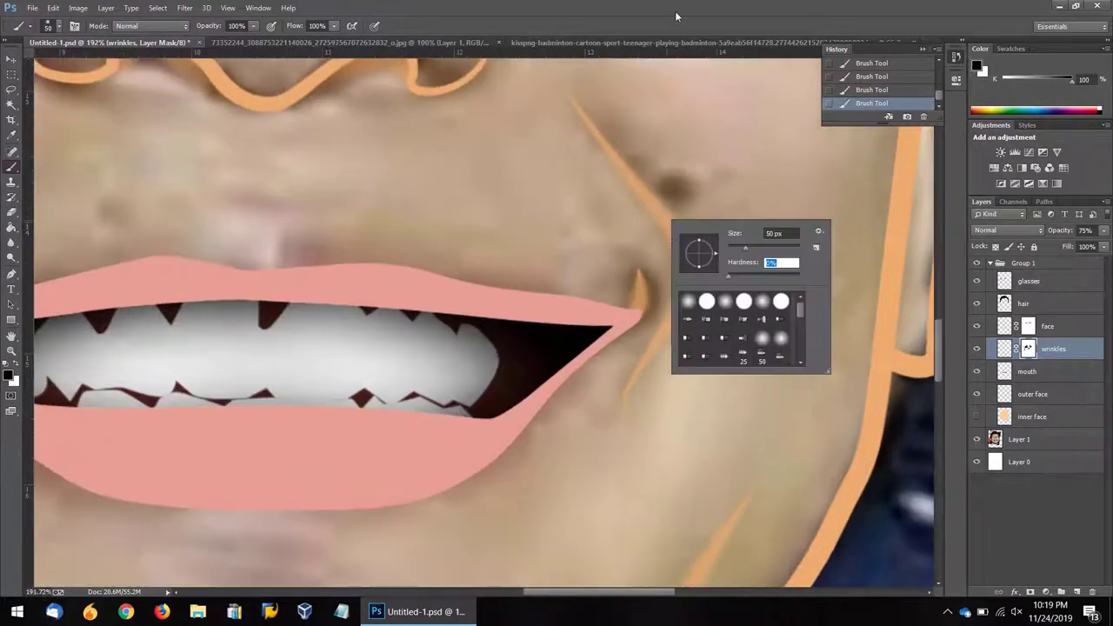
key(Return)
Step: Dab a small brown-orange spot beside the mouth corner on the wrinkles layer
click(1005, 349)
click(9, 376)
click(485, 179)
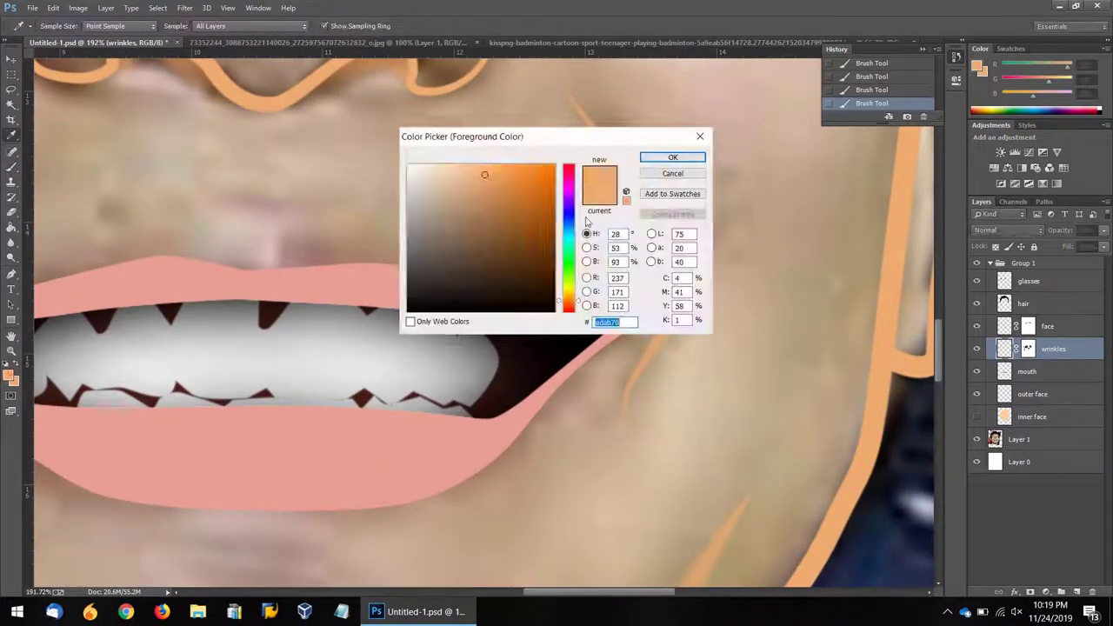
drag(484, 179, 527, 189)
click(669, 154)
click(676, 187)
scroll(538, 266, down, 5)
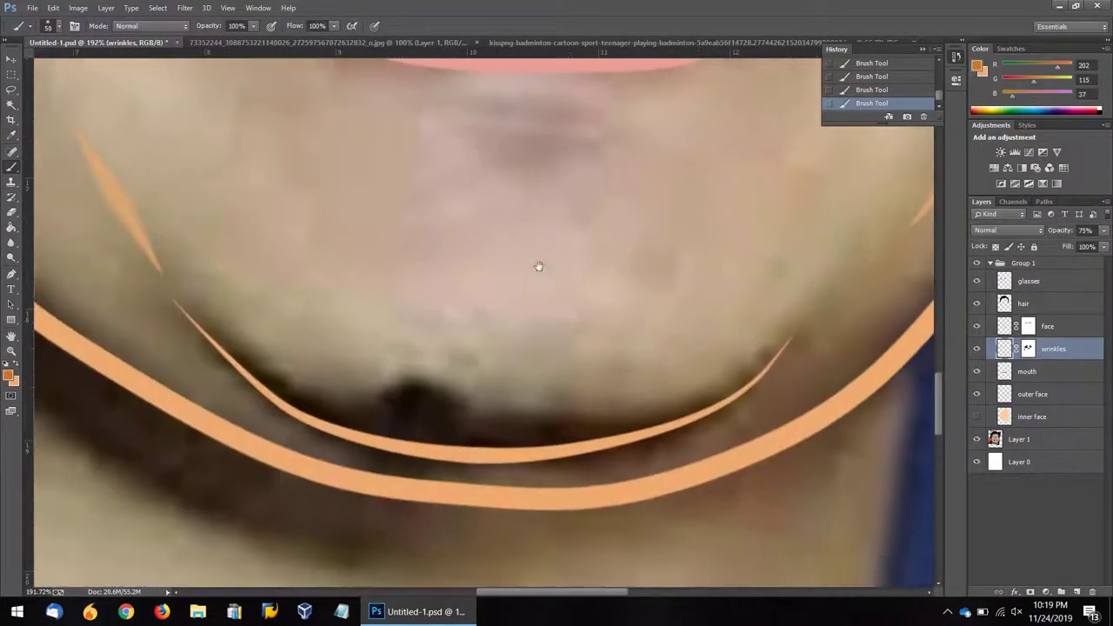
Step: Paint a dark grey chin blob, re-enable the inner face fill, and darken the blob black
click(9, 376)
click(391, 284)
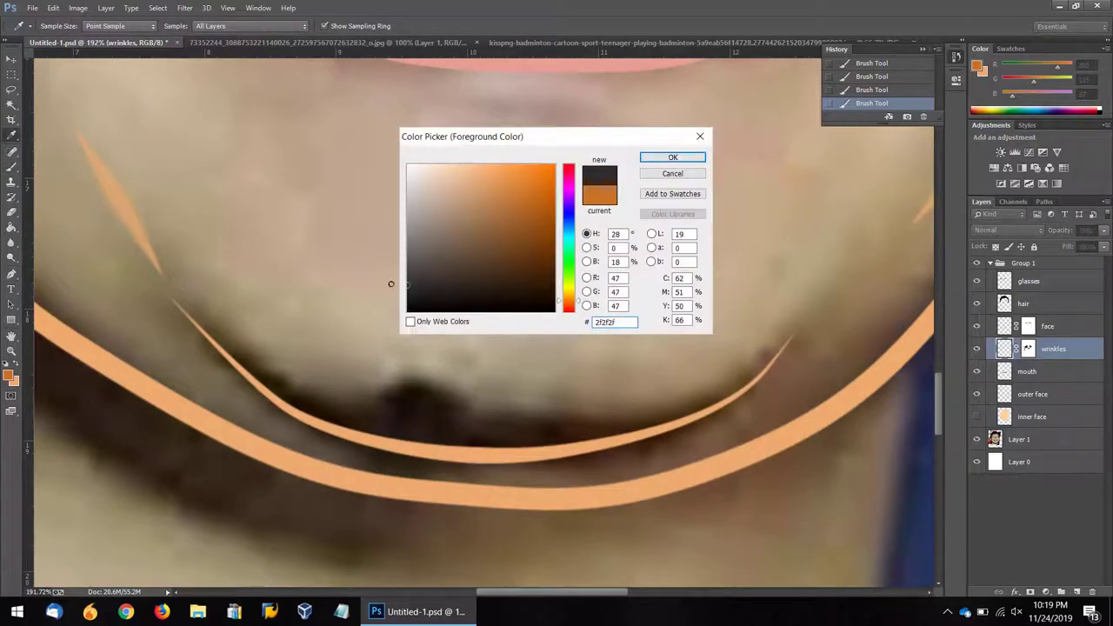
click(673, 157)
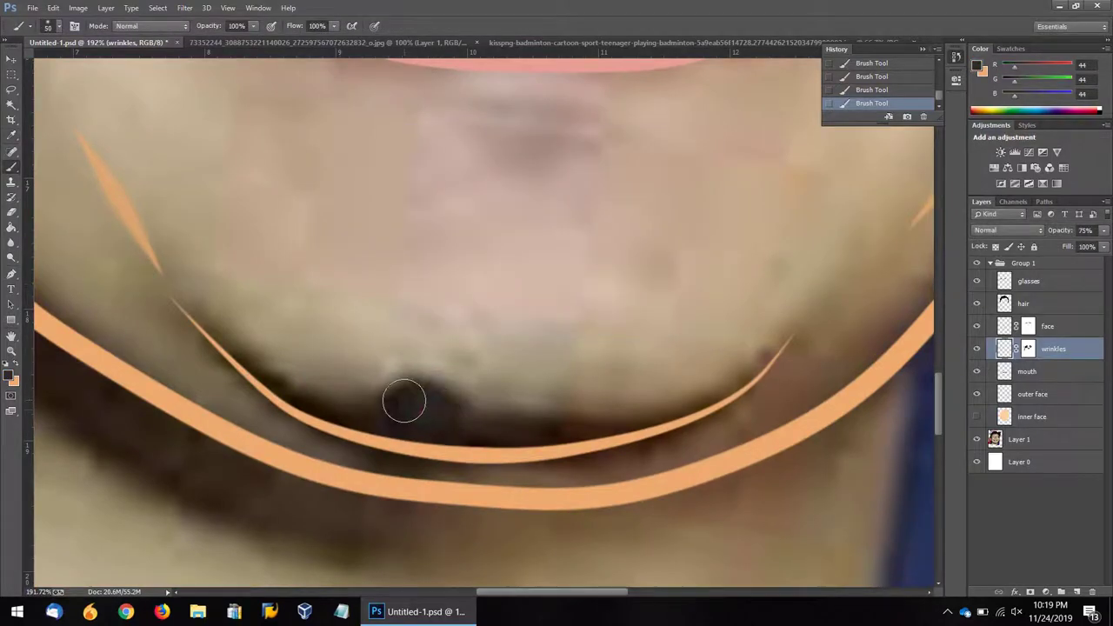
drag(431, 402, 408, 389)
click(976, 416)
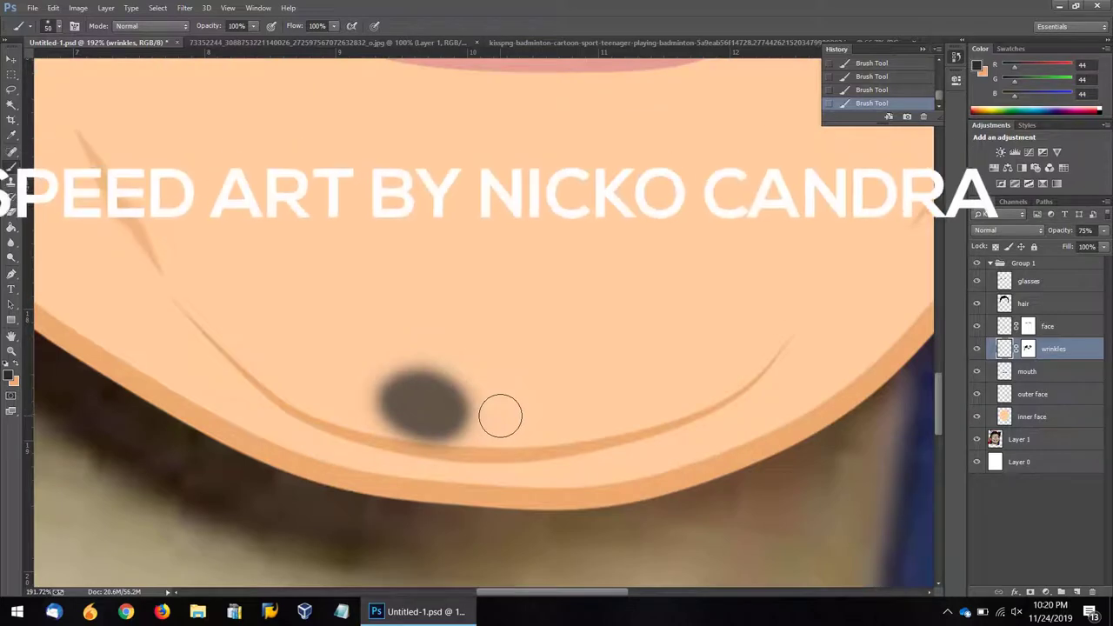
click(9, 376)
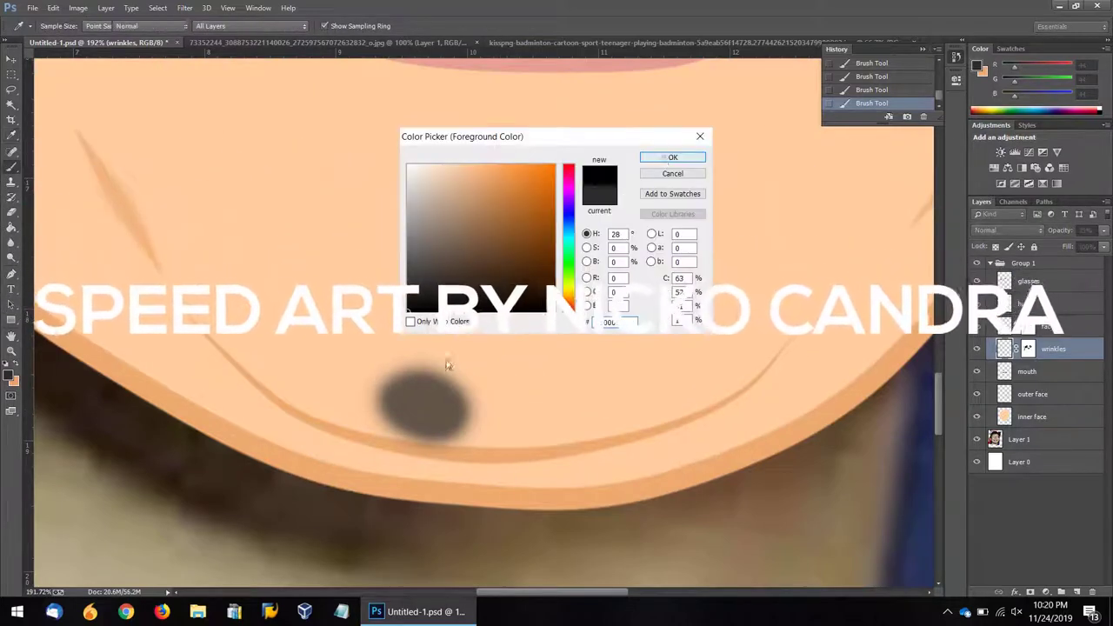
click(673, 157)
drag(426, 396, 407, 407)
Step: Add a new Layer 2 and paint a solid black chin mole on it
click(106, 7)
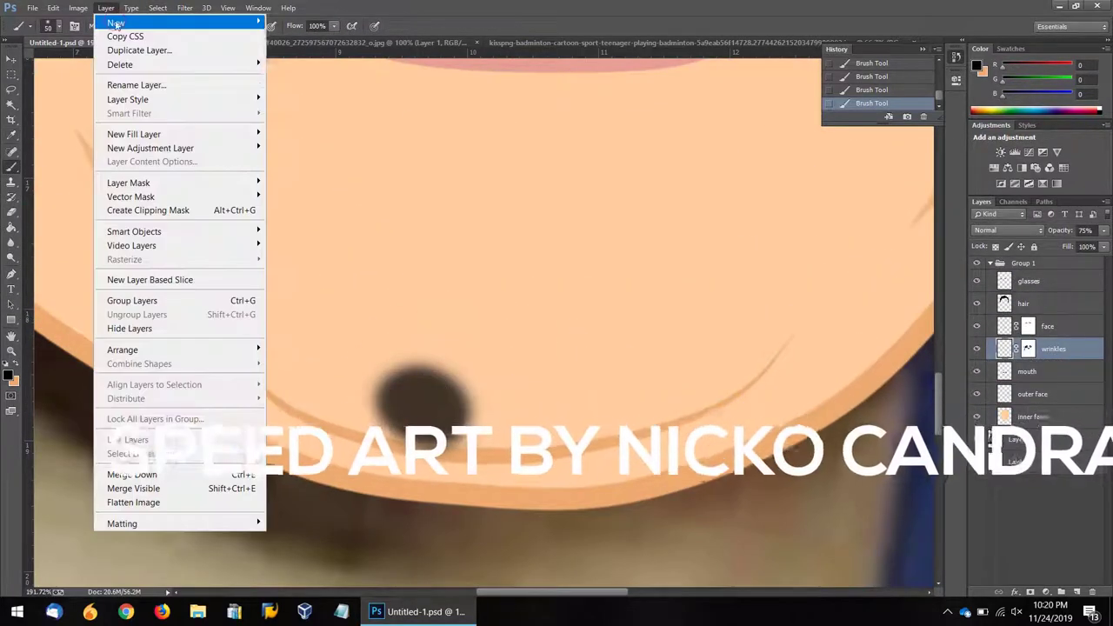
click(300, 23)
key(Return)
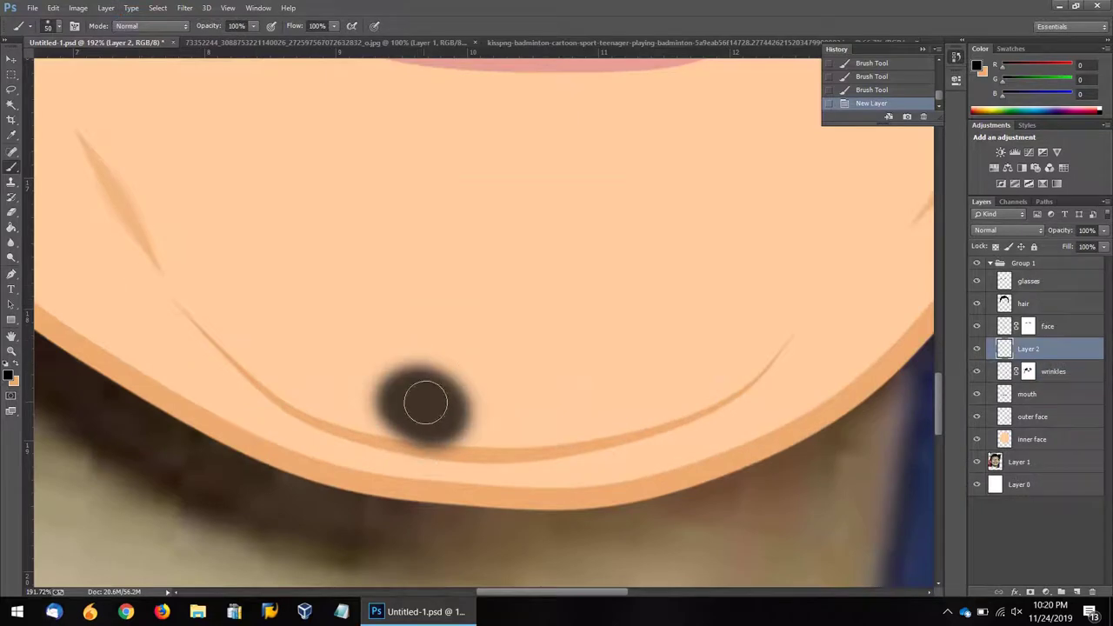
drag(425, 403, 429, 405)
Step: Trace a curling hair path with the Pen tool, running down from the mole
key(p)
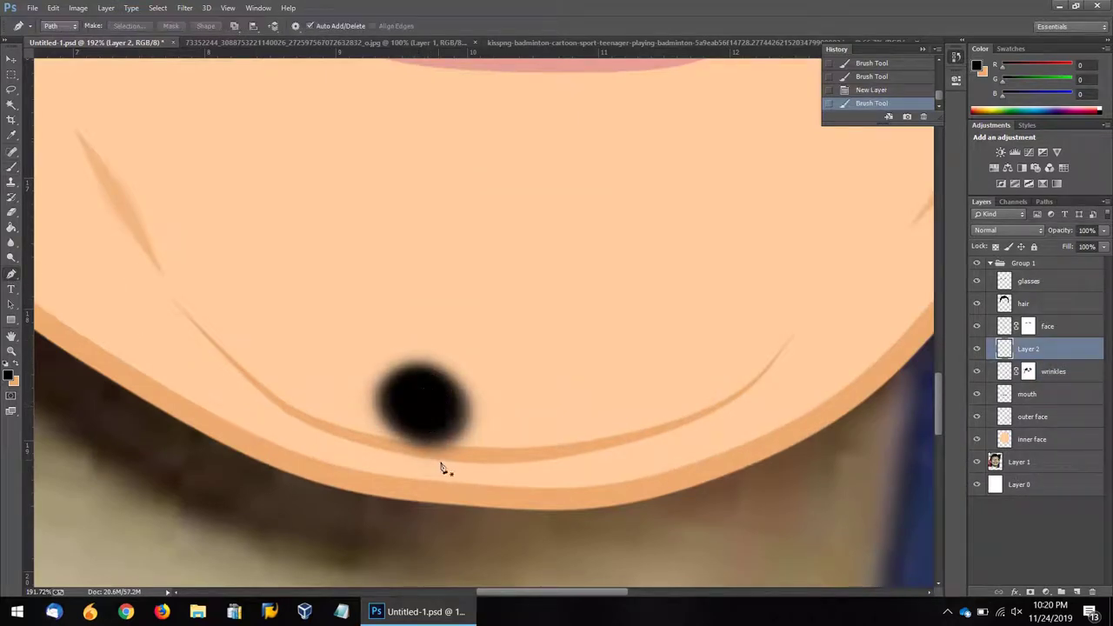
click(422, 405)
click(416, 453)
click(410, 480)
click(410, 507)
scroll(413, 487, up, 3)
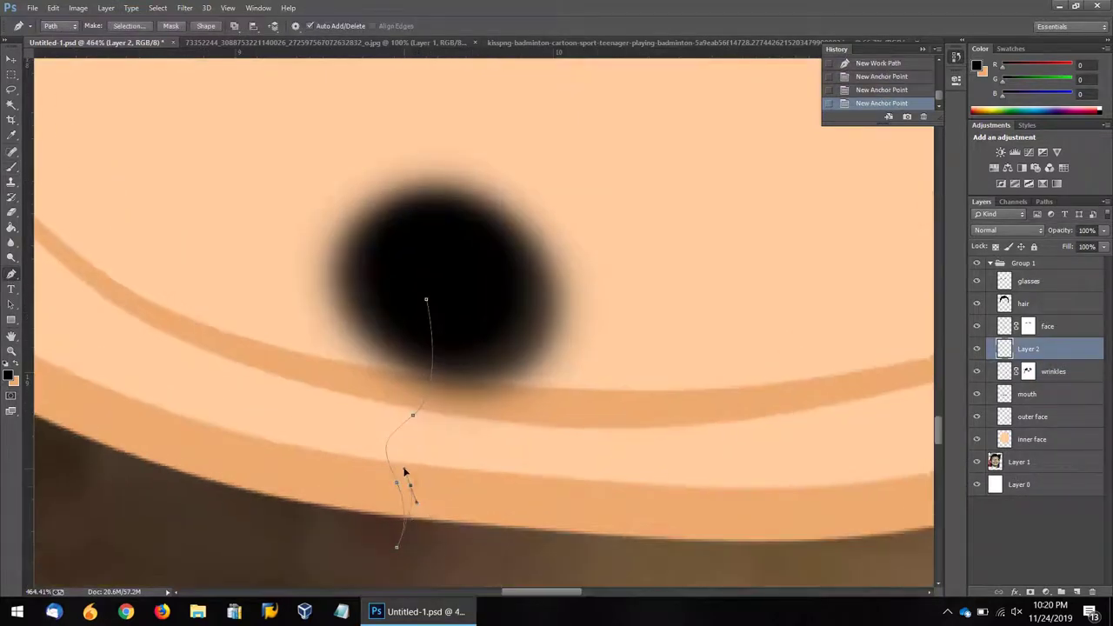
Step: Fill the hair path with black
right_click(427, 309)
click(496, 94)
click(639, 224)
right_click(439, 324)
click(504, 92)
click(557, 173)
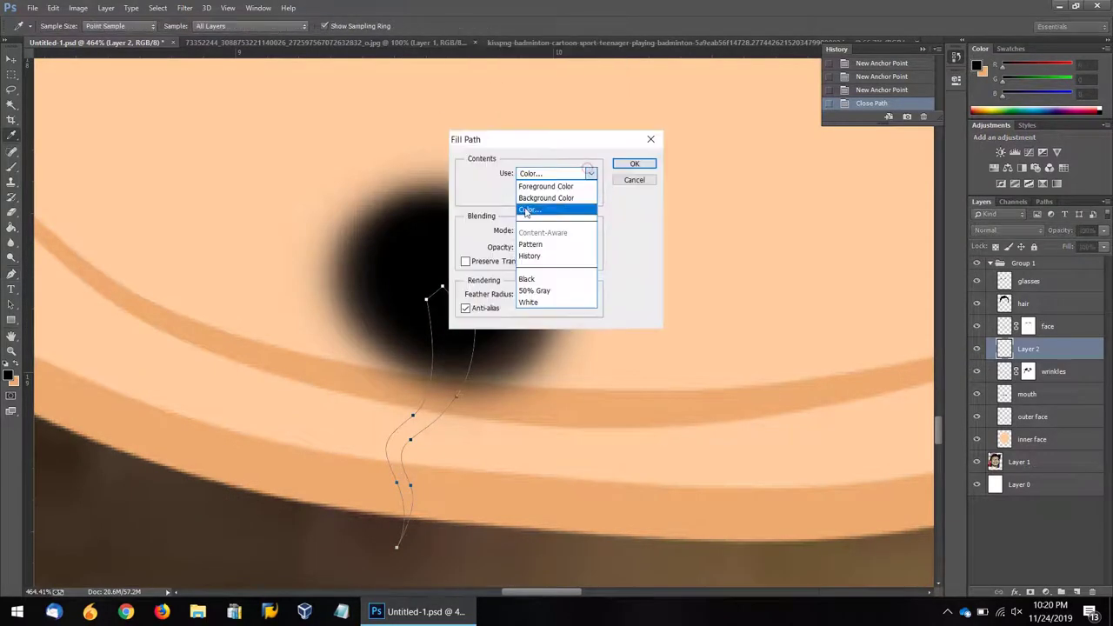
click(525, 211)
click(653, 154)
click(635, 164)
Step: Delete the hair work path and fit the whole image on screen
key(Delete)
key(ctrl+0)
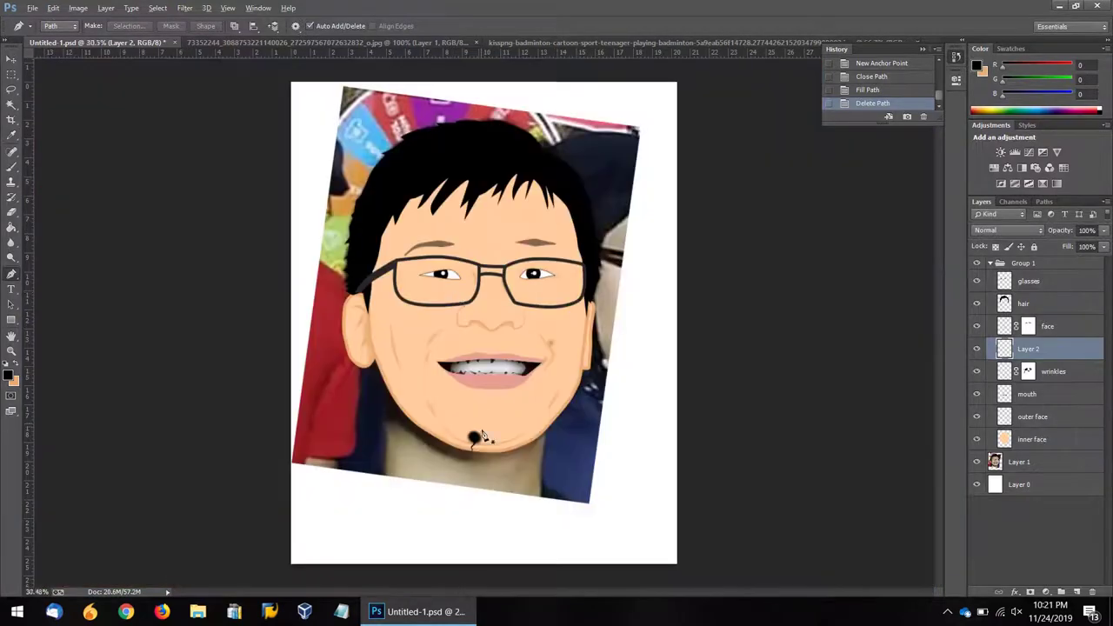
scroll(484, 437, up, 3)
scroll(548, 444, down, 1)
scroll(566, 322, up, 1)
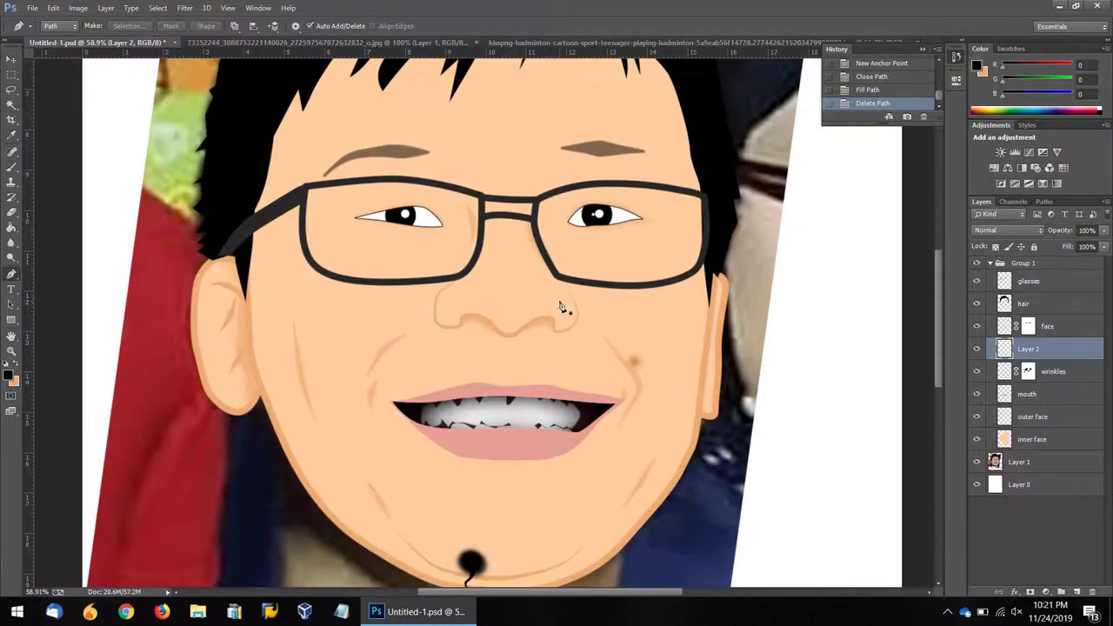
scroll(562, 308, up, 1)
Step: Magic Wand both lenses and add a layer named 'glass' beneath the glasses frame
click(1029, 281)
key(w)
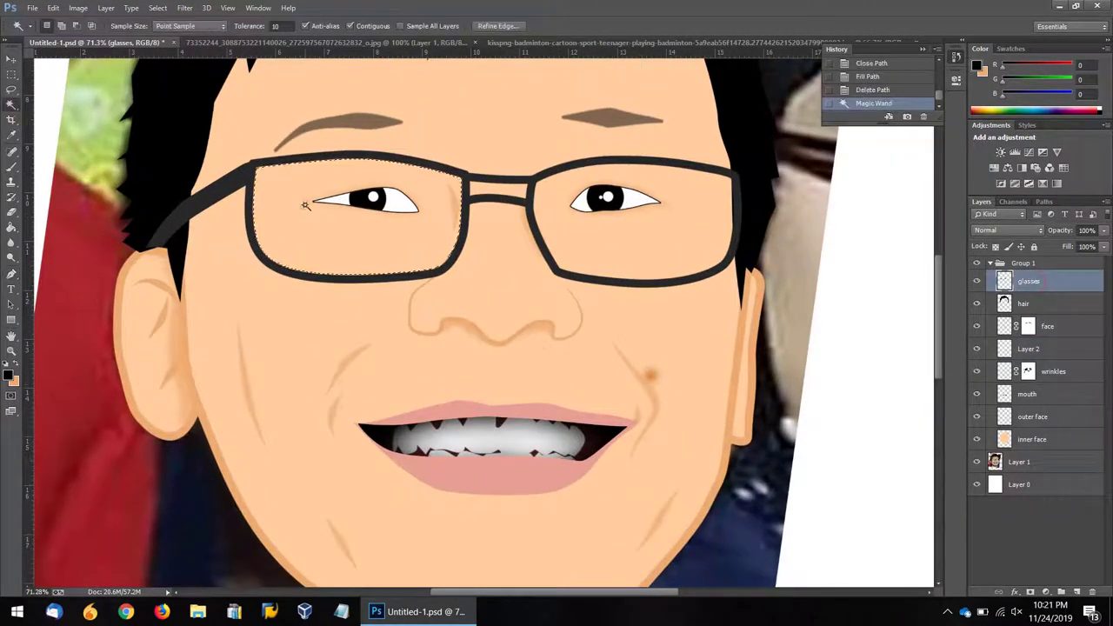
click(278, 244)
shift+click(713, 235)
click(105, 8)
click(287, 20)
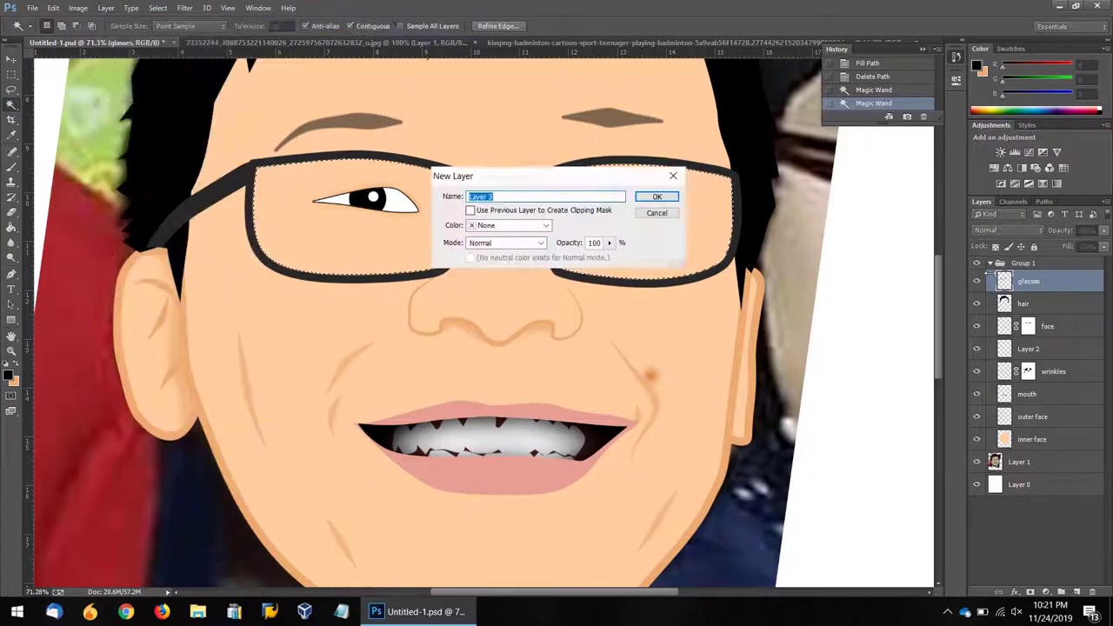
text(glass)
key(Return)
drag(1049, 302, 1050, 312)
Step: Paint both selected lenses white on the glass layer, then deselect
key(b)
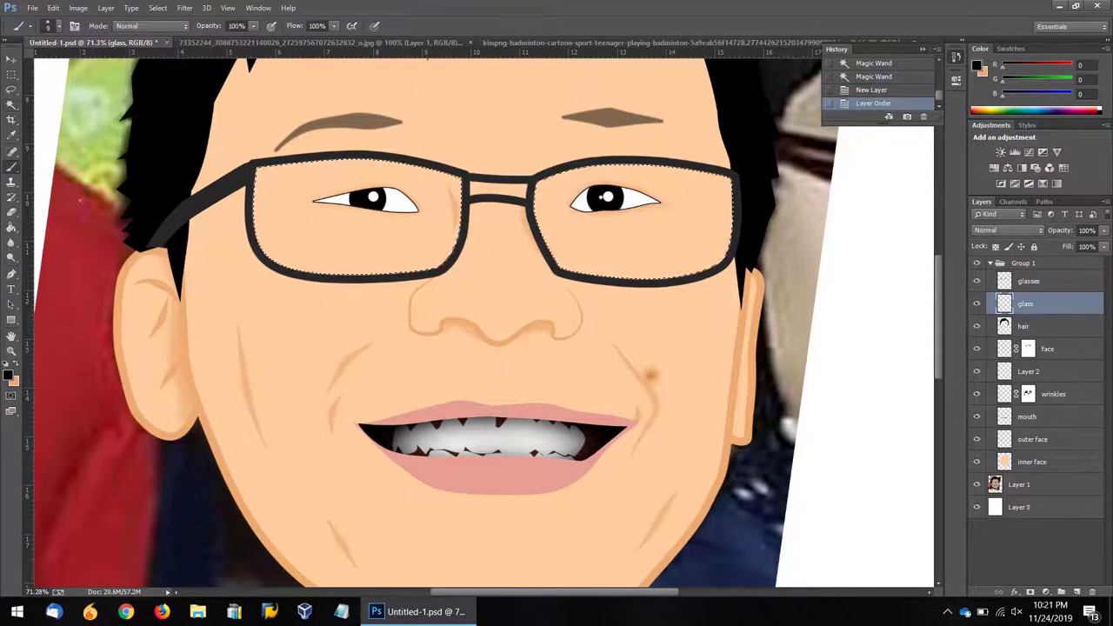
click(9, 375)
key(Return)
drag(287, 218, 417, 222)
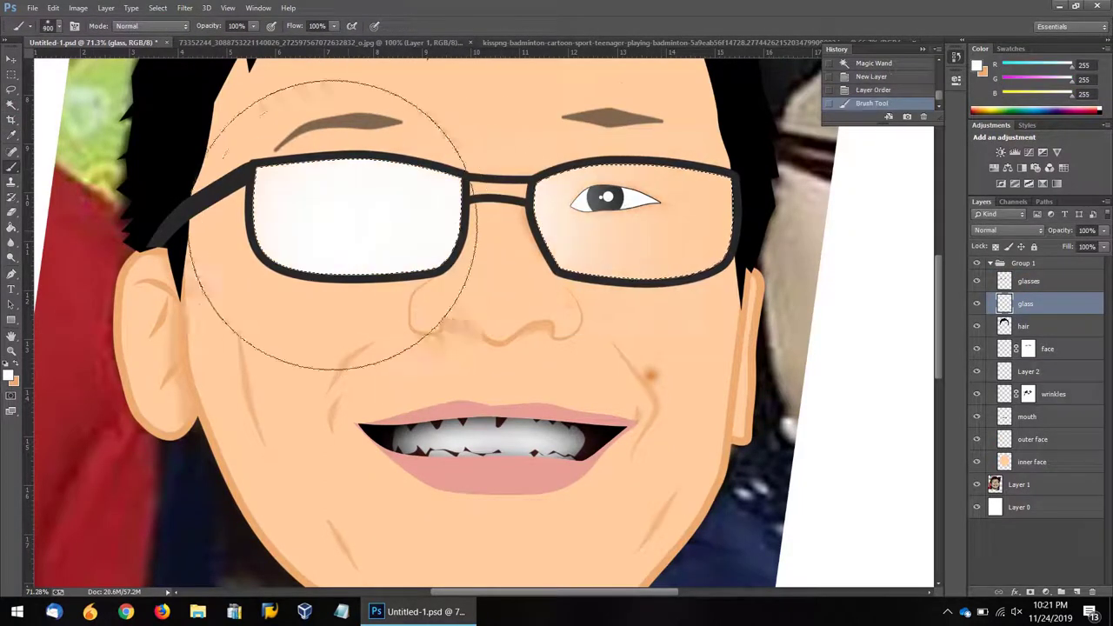
drag(566, 217, 696, 222)
click(10, 74)
key(ctrl+d)
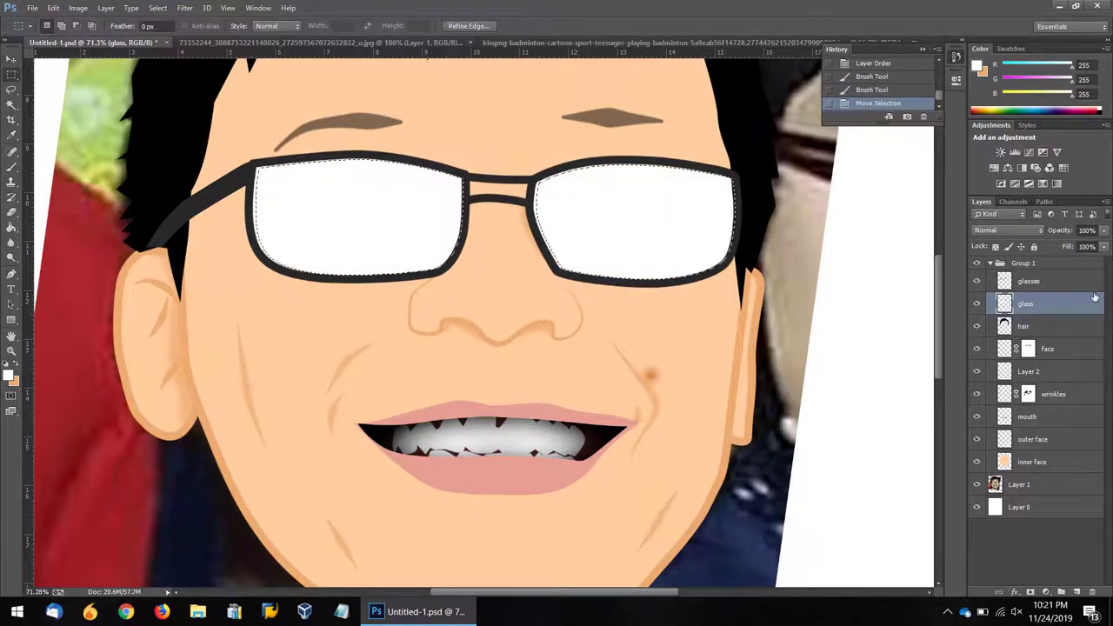
Step: Cycle the glass layer's blend mode for a faint lens tint and hide the original photo layer
click(1008, 229)
click(994, 263)
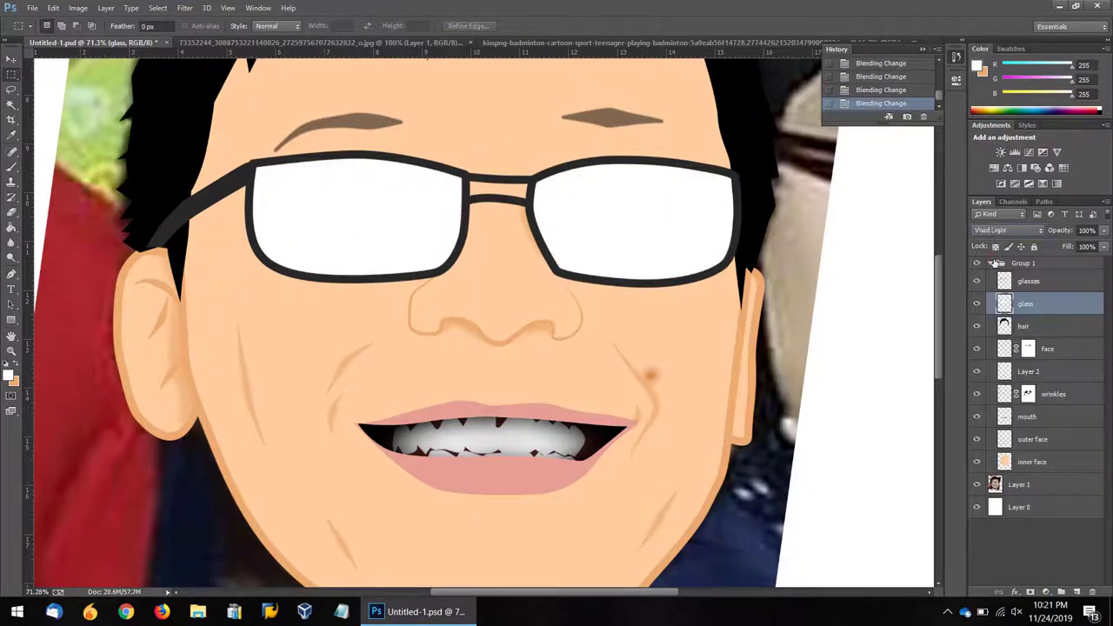
key(shift+plus)
key(shift+plus)
key(shift+plus)
key(shift+plus)
key(shift+plus)
key(shift+plus)
key(shift+plus)
key(shift+plus)
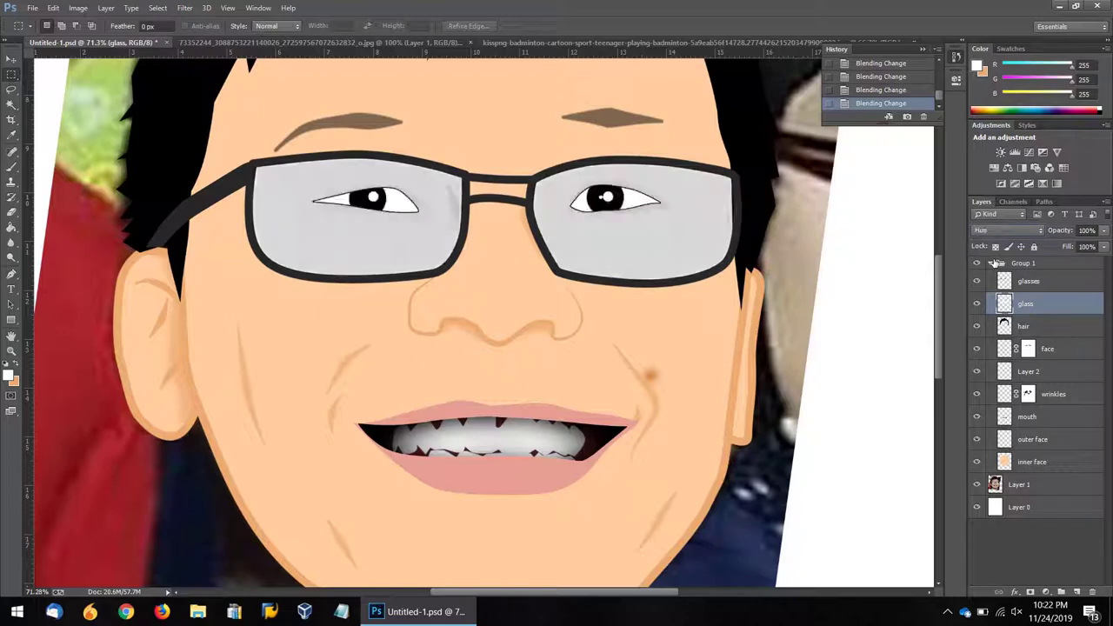
key(shift+plus)
key(shift+plus)
scroll(347, 200, down, 4)
scroll(488, 254, up, 3)
scroll(488, 254, up, 3)
scroll(488, 254, down, 5)
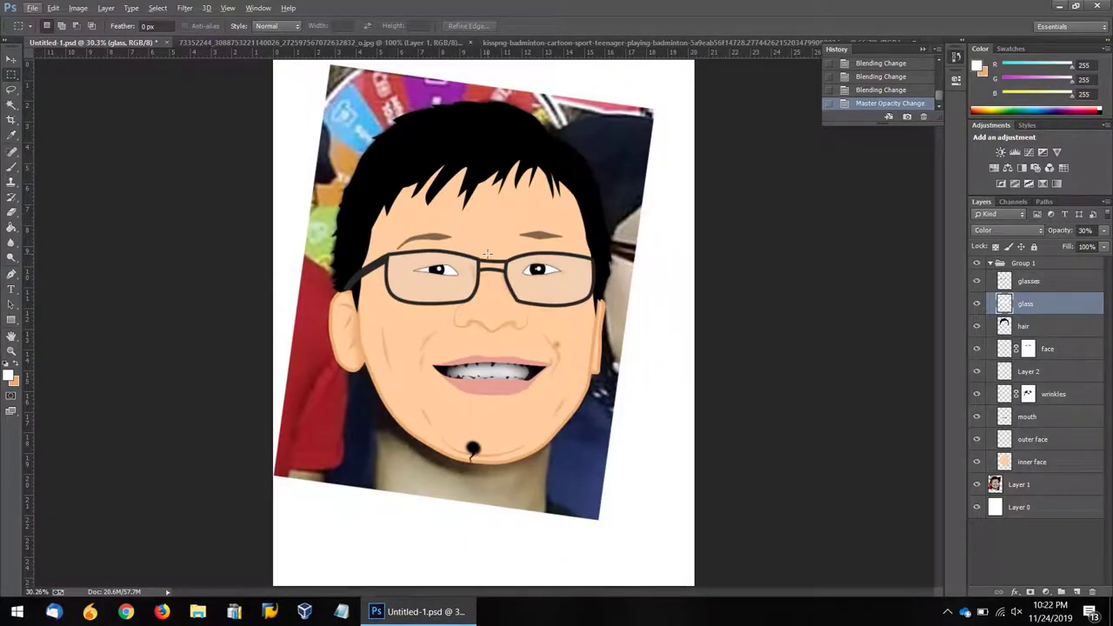
click(977, 484)
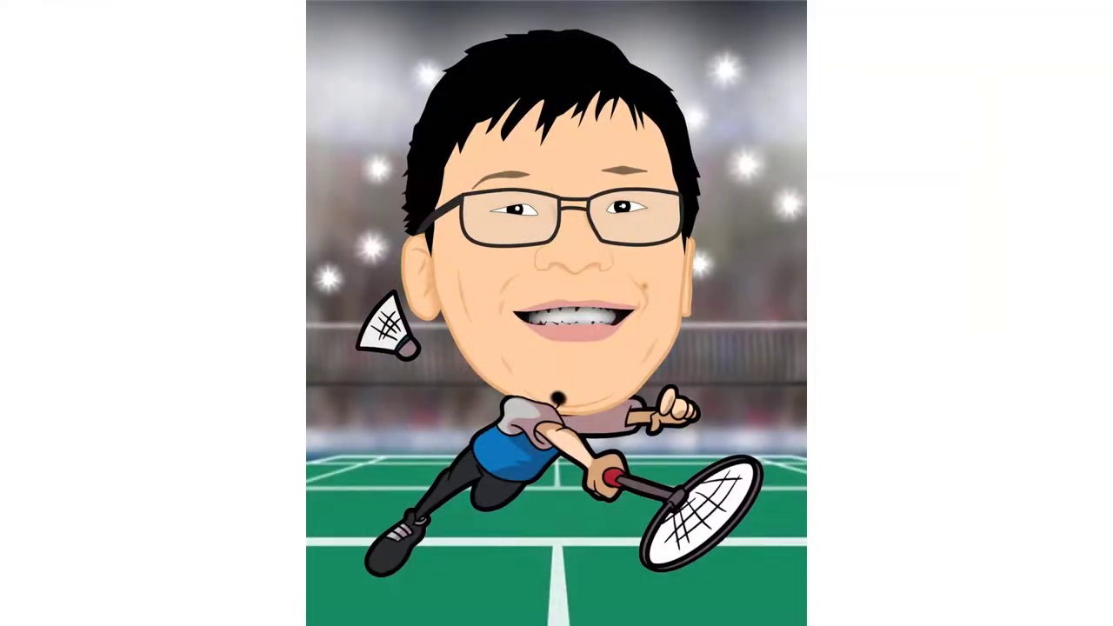